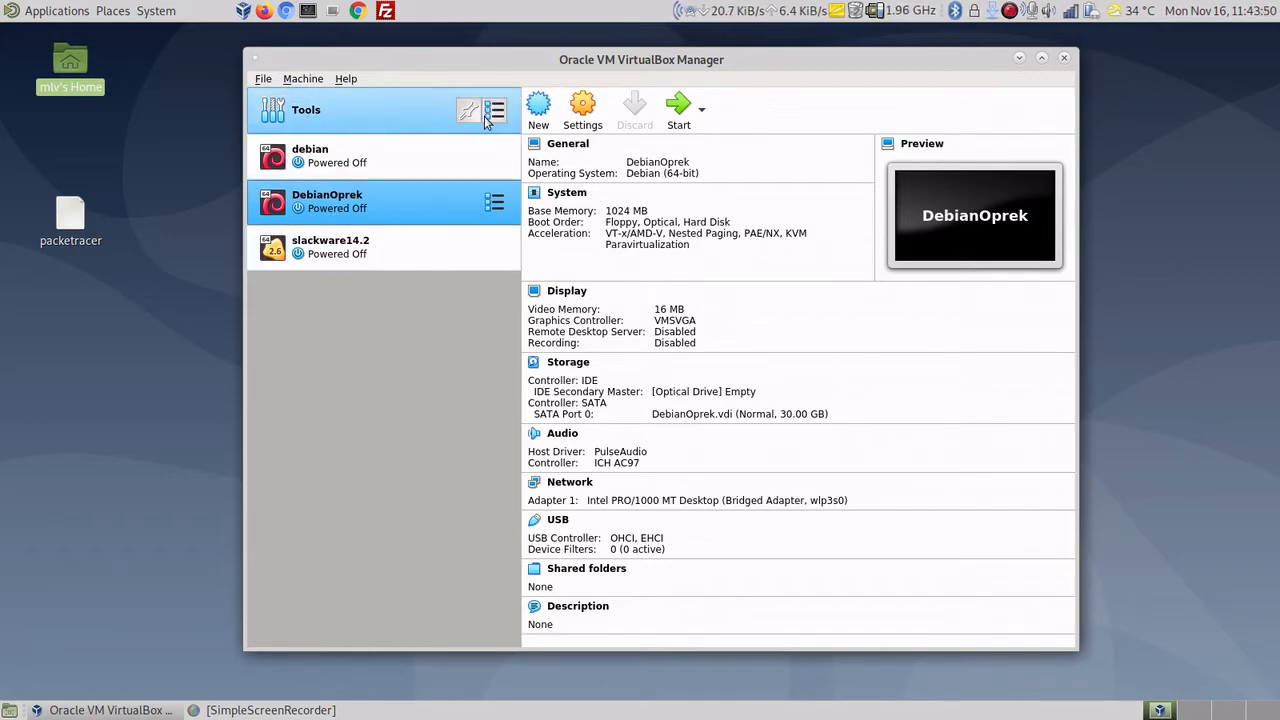
# Step: Start a new virtual machine named Debian64 with the type Linux and version Debian (64-bit)
pyautogui.click(538, 108)
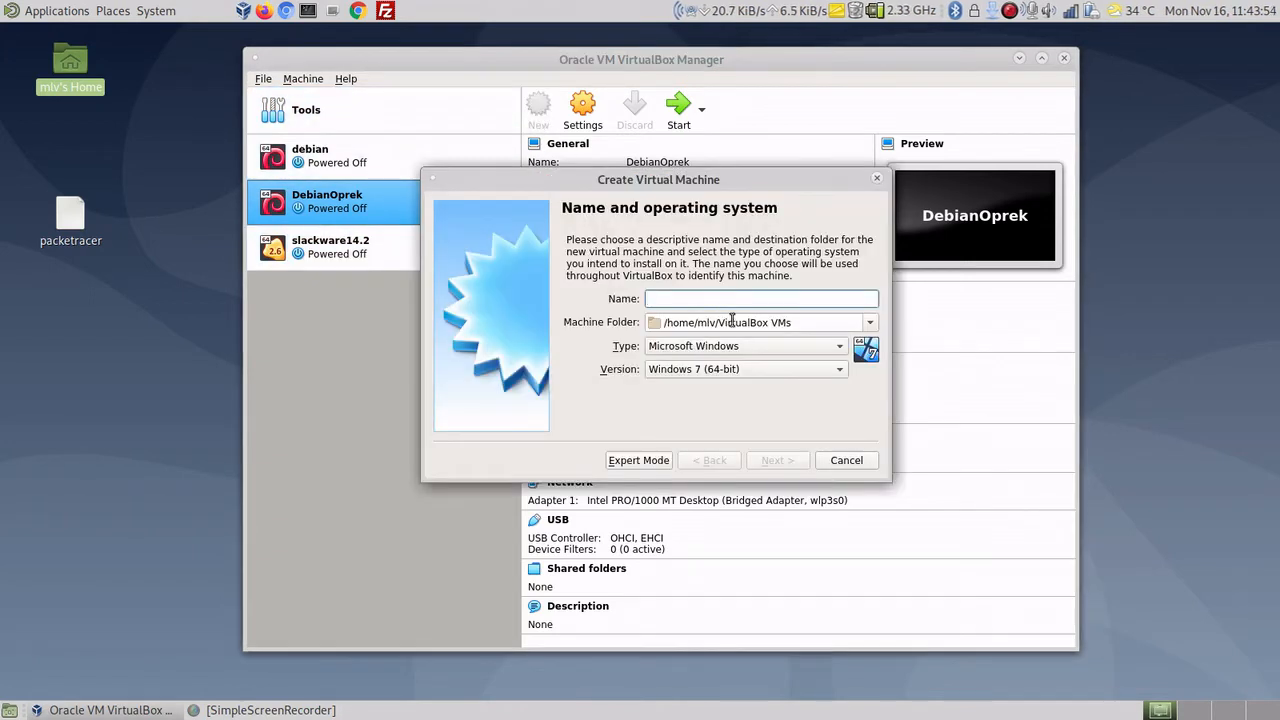
pyautogui.click(698, 350)
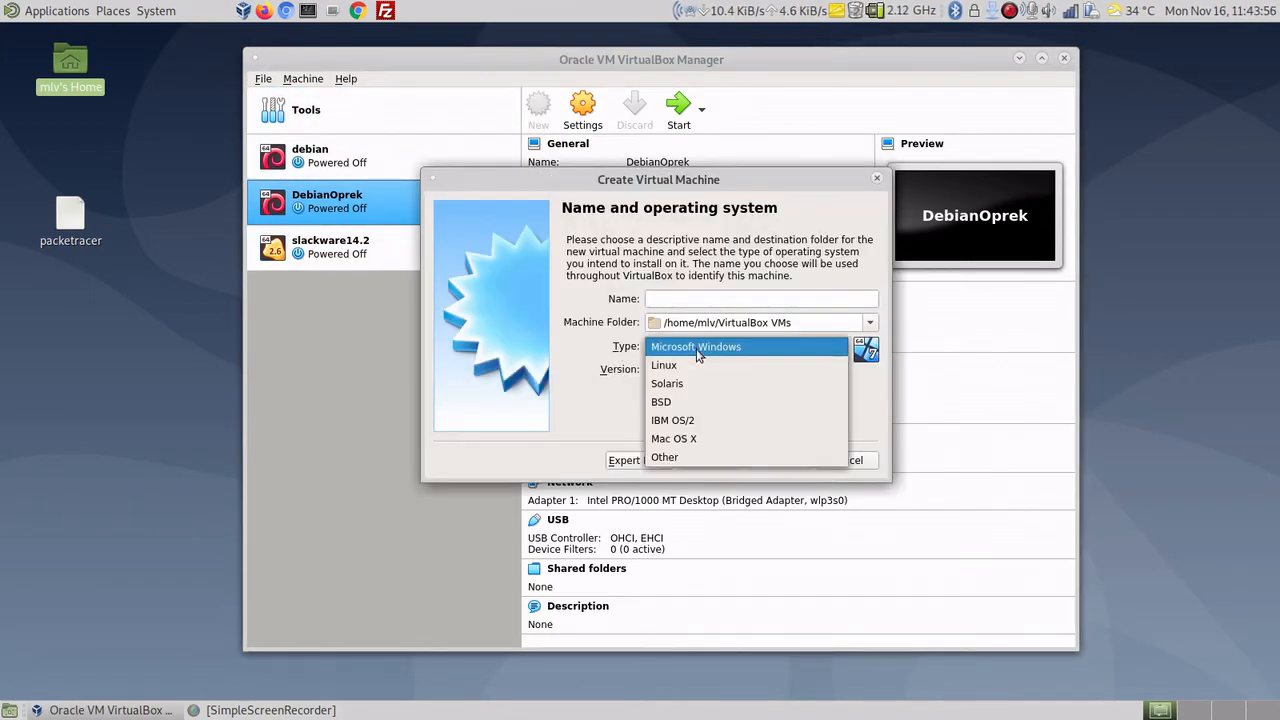
pyautogui.click(692, 365)
pyautogui.click(692, 297)
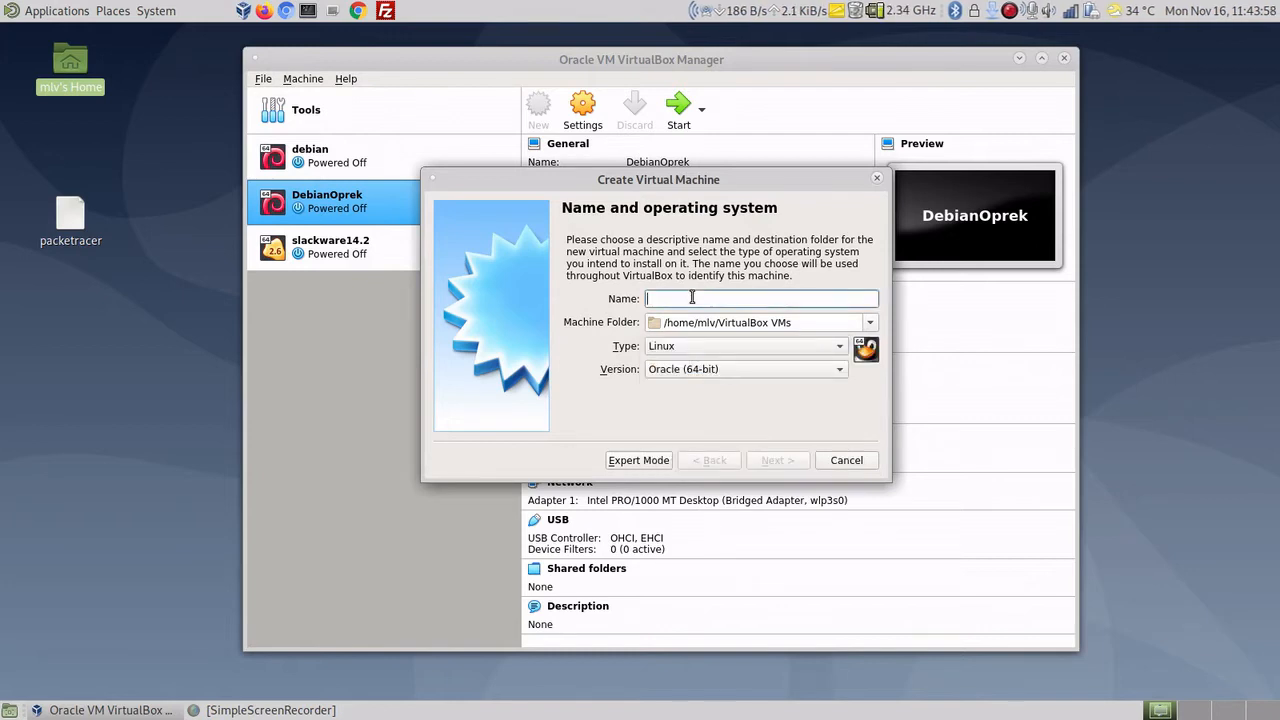
pyautogui.write('Deb')
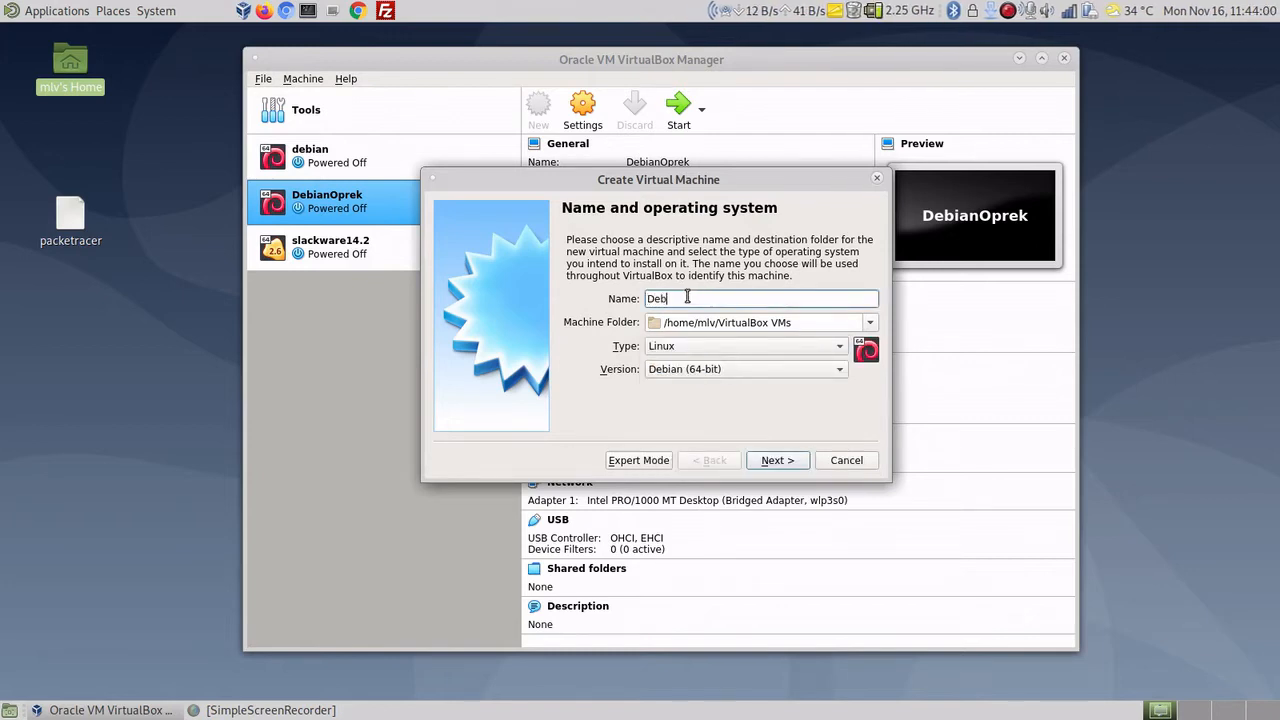
pyautogui.write('ian64')
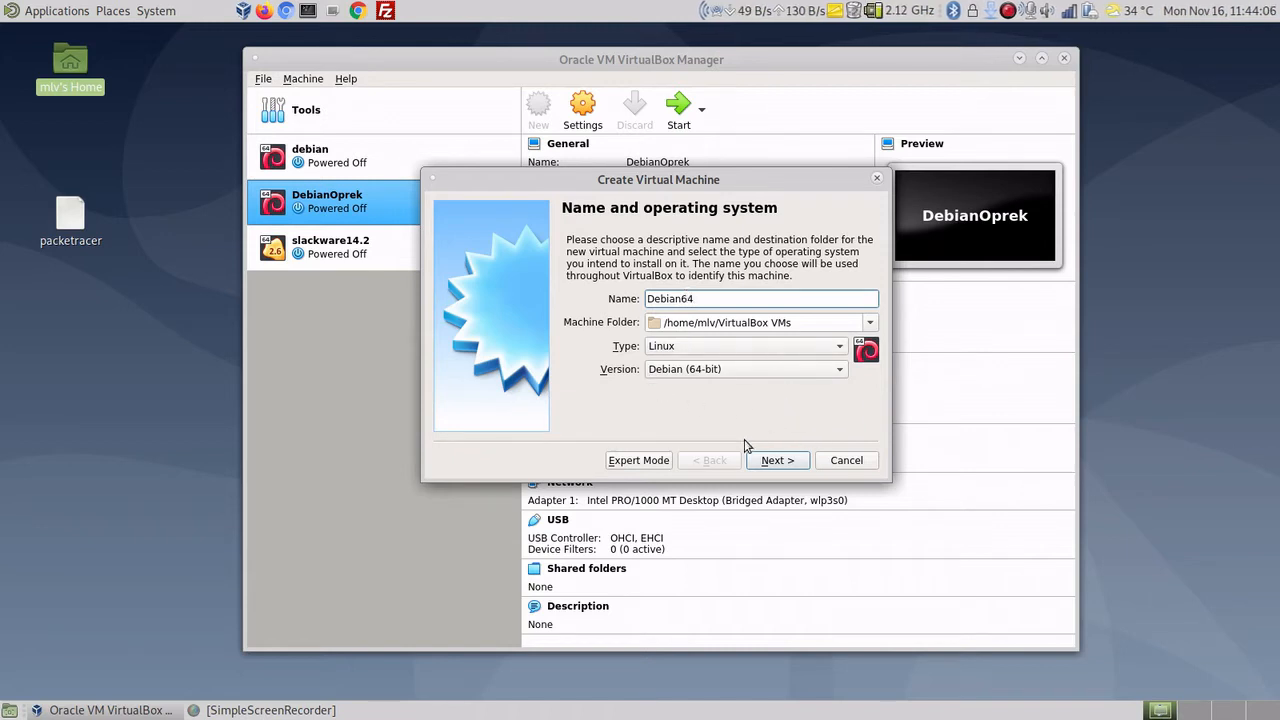
pyautogui.click(776, 462)
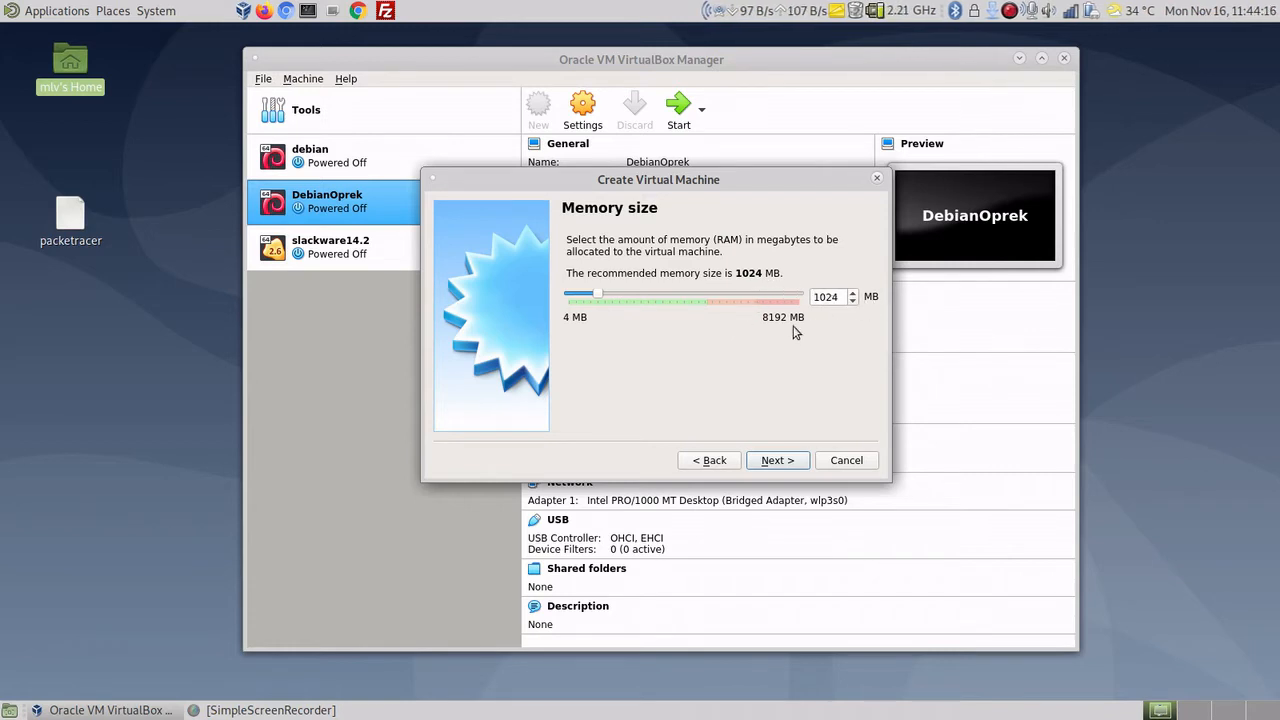
# Step: Accept 1024 MB of memory and choose to create a virtual hard disk now, using the VDI file type
pyautogui.click(777, 459)
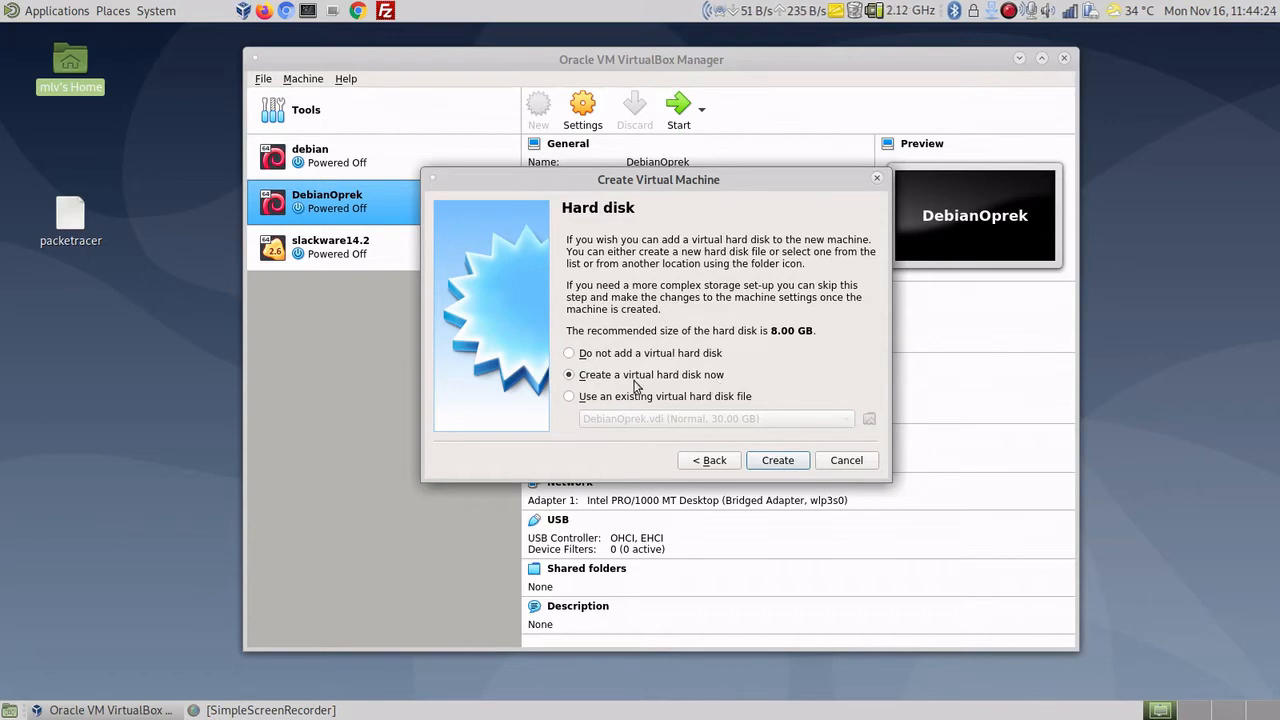
pyautogui.click(779, 462)
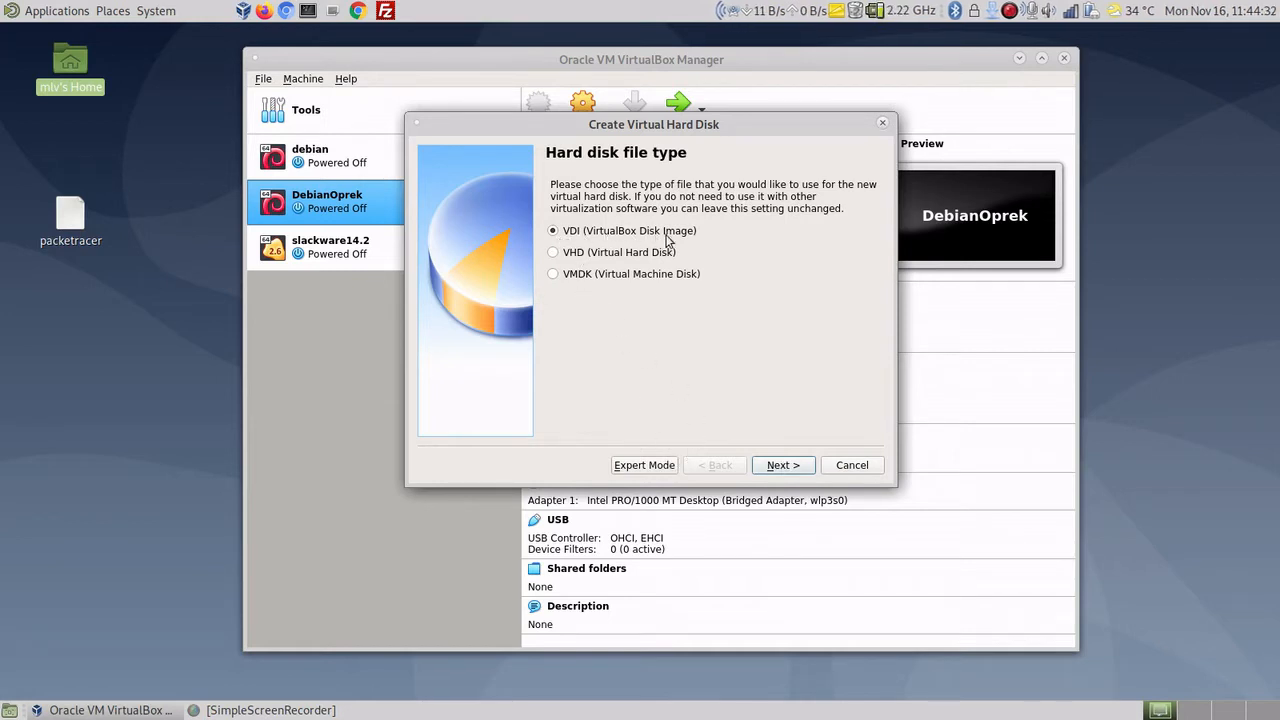
pyautogui.click(782, 468)
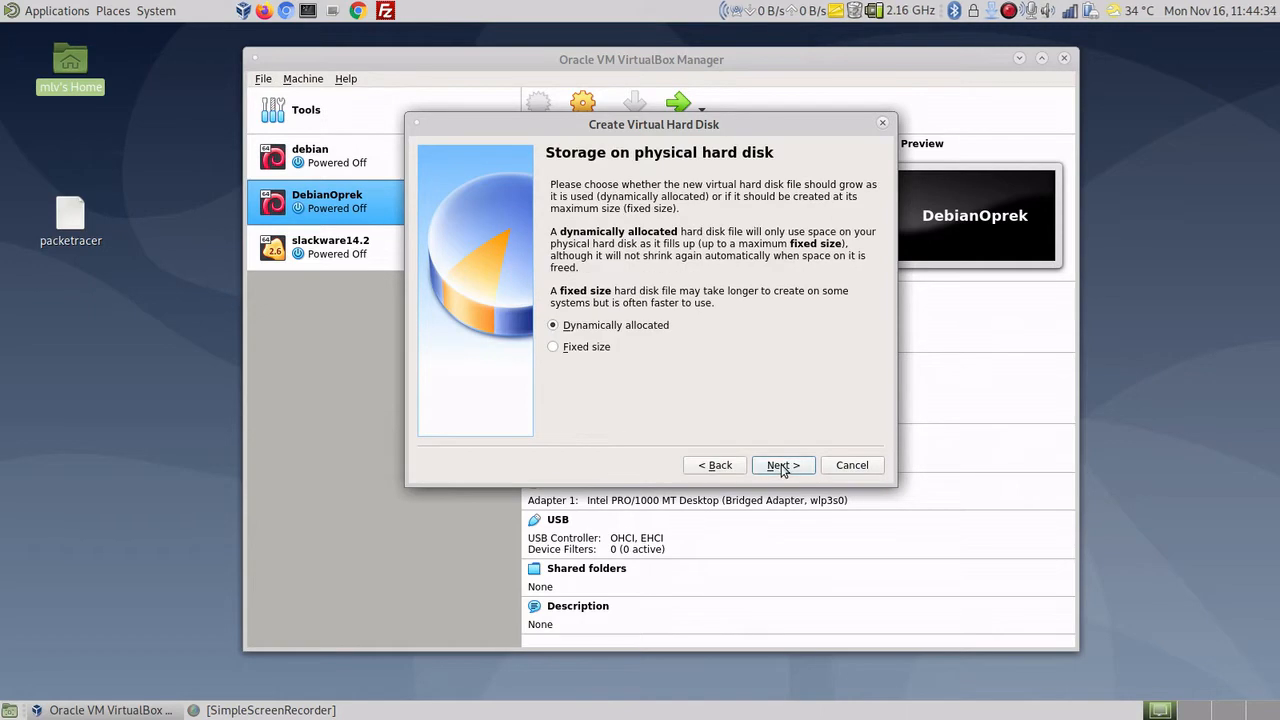
pyautogui.click(716, 467)
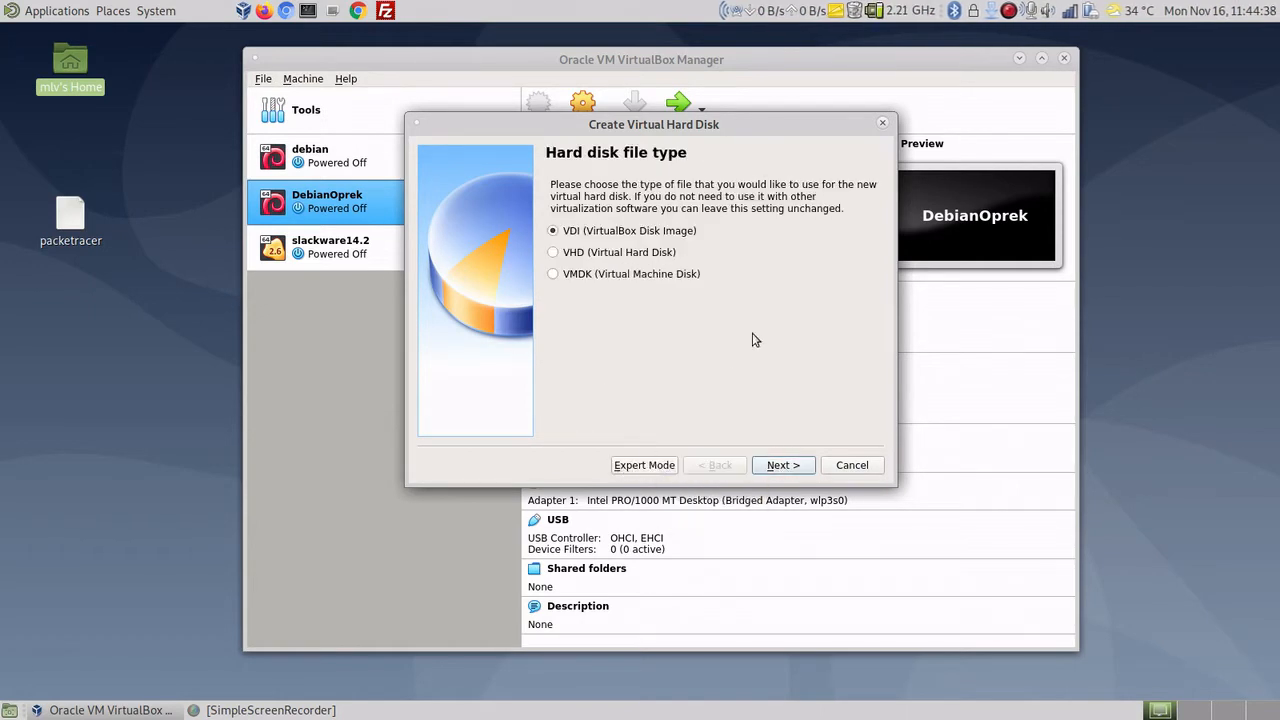
# Step: Switch the disk setup to expert mode and create a dynamically allocated 30 GB VDI hard disk
pyautogui.click(644, 465)
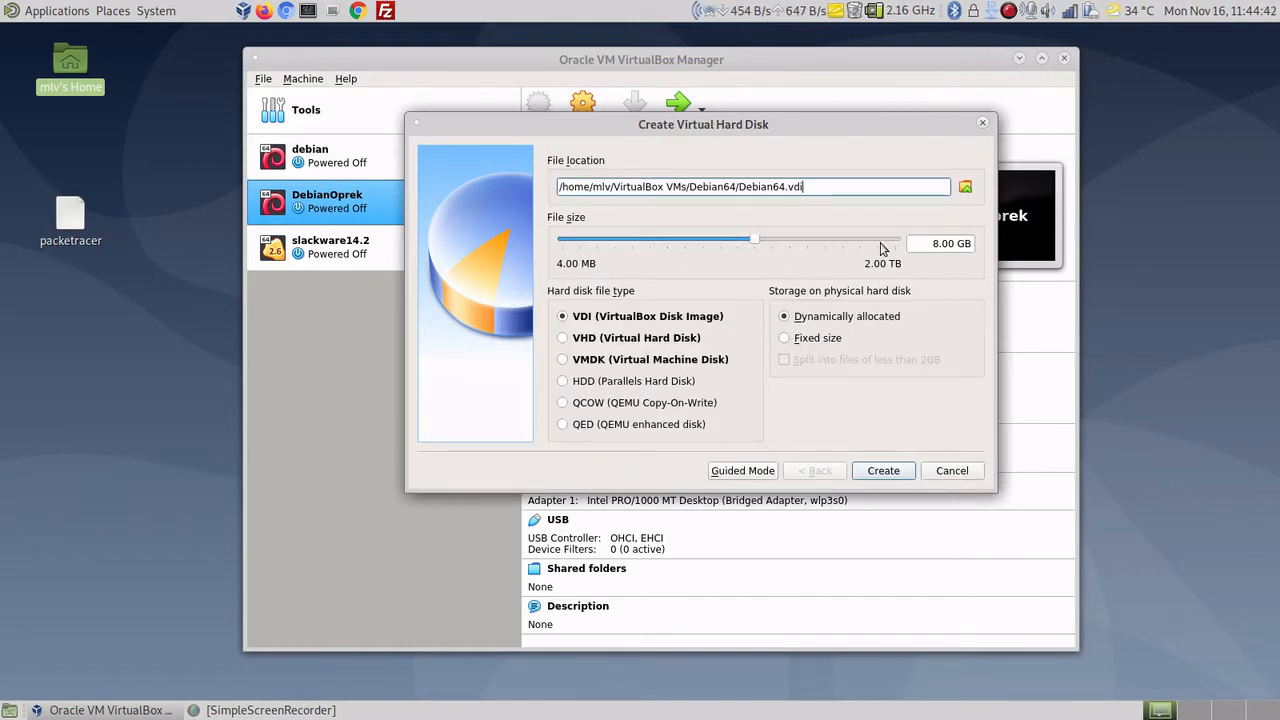
pyautogui.click(955, 245)
pyautogui.doubleClick(955, 245)
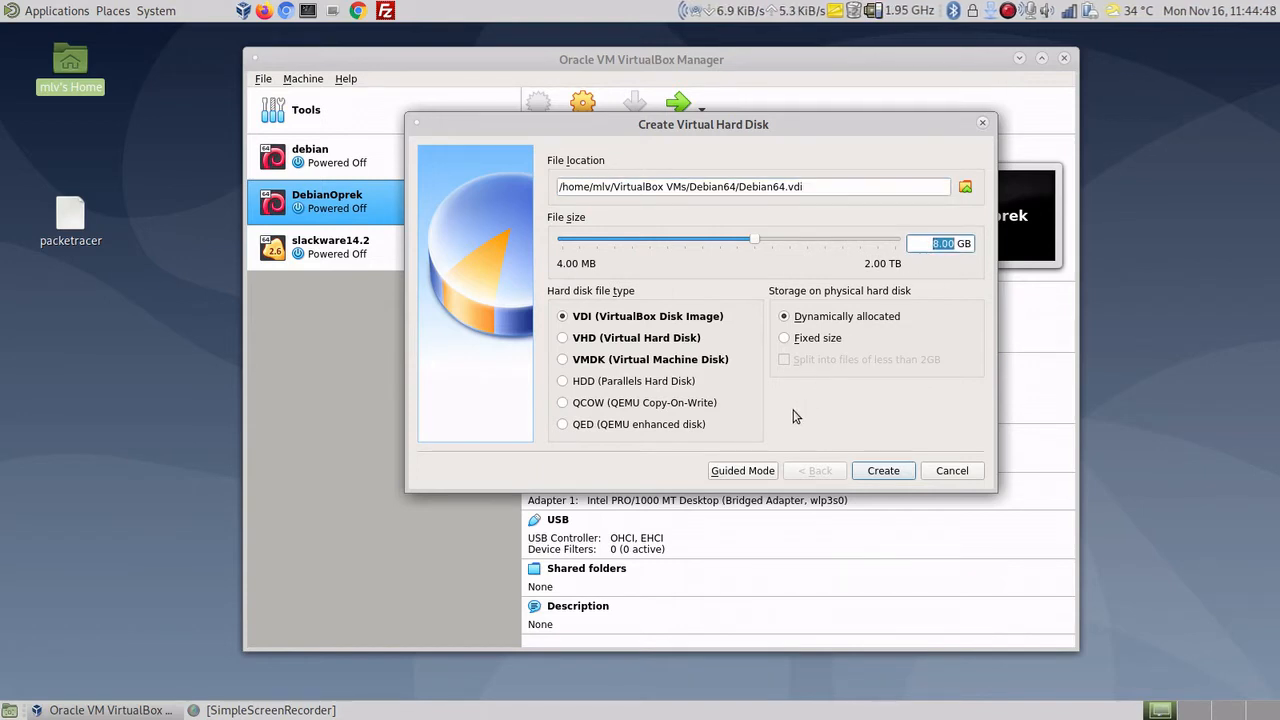
pyautogui.write('30')
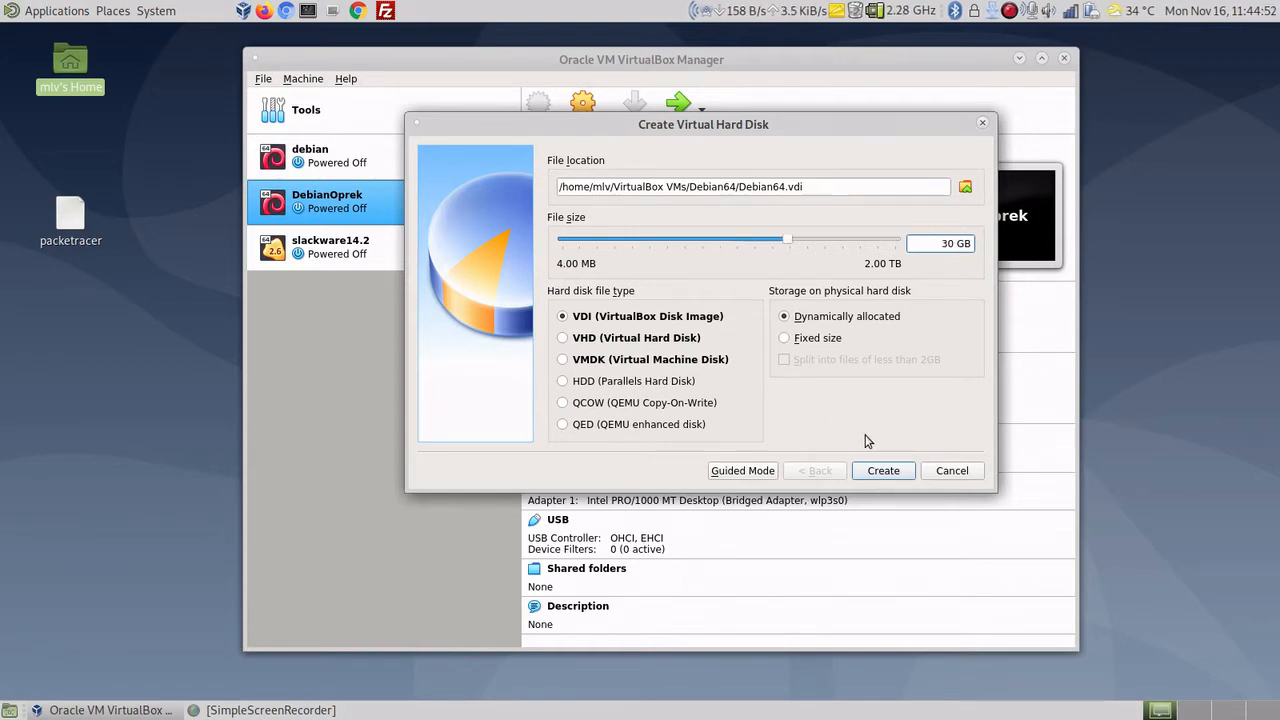
pyautogui.click(822, 342)
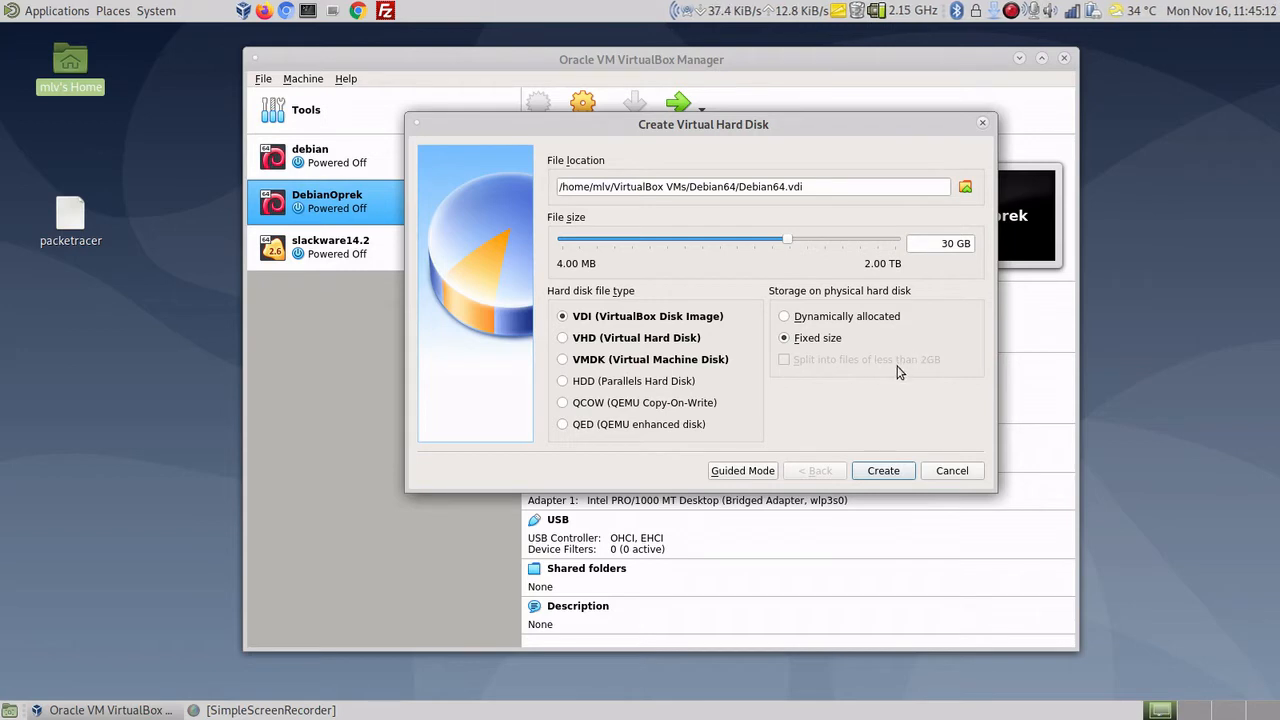
pyautogui.click(851, 318)
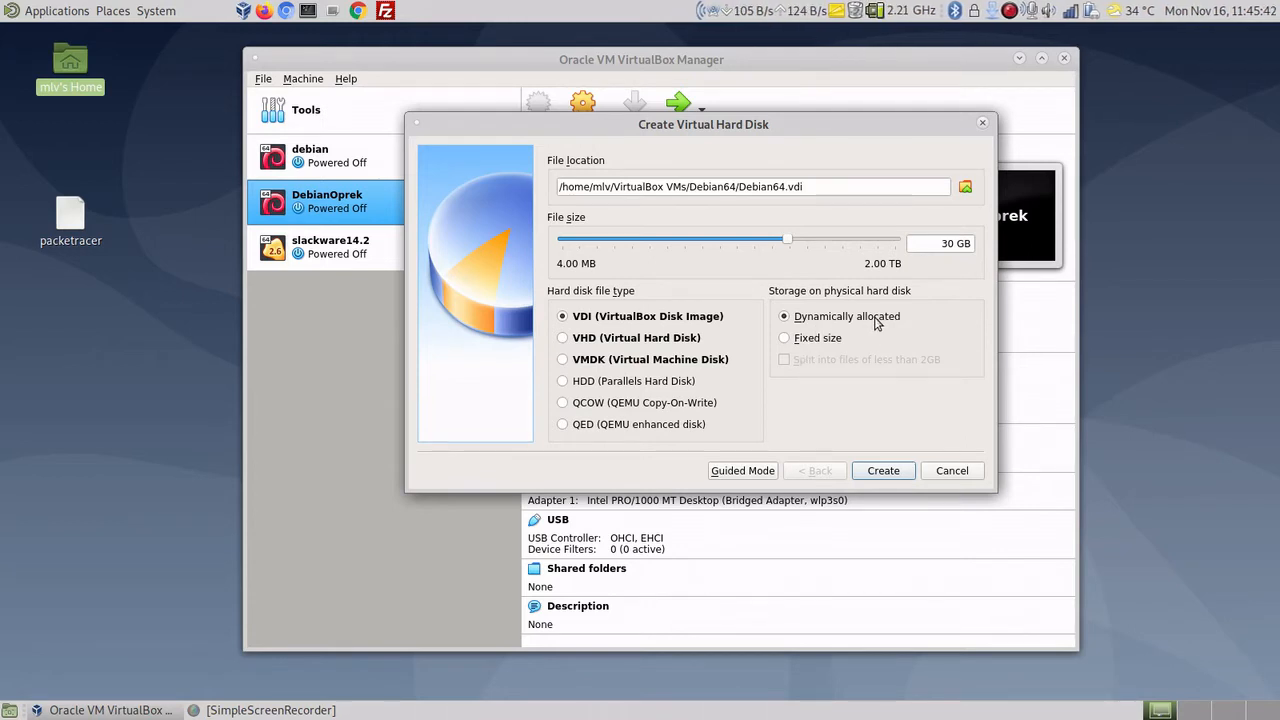
pyautogui.click(887, 475)
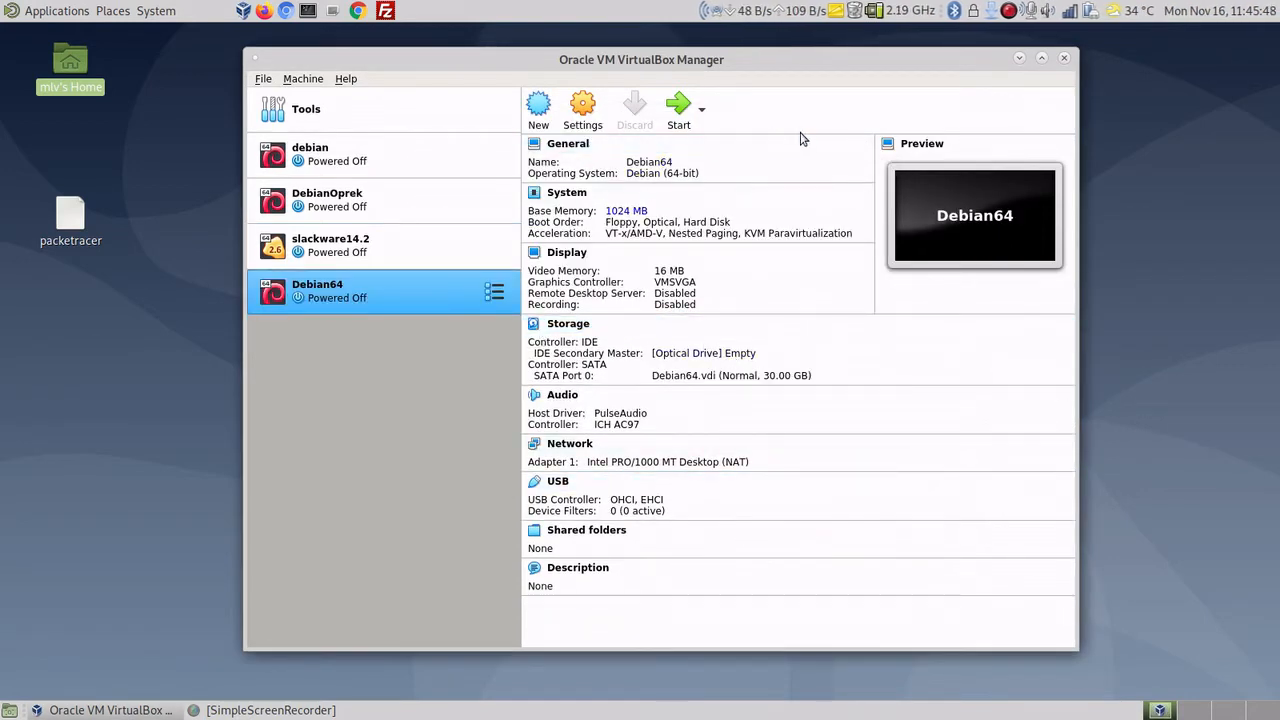
# Step: Load debian-10.6.0-amd64-DVD-1.iso into the empty IDE optical drive in Debian64's storage settings
pyautogui.click(582, 108)
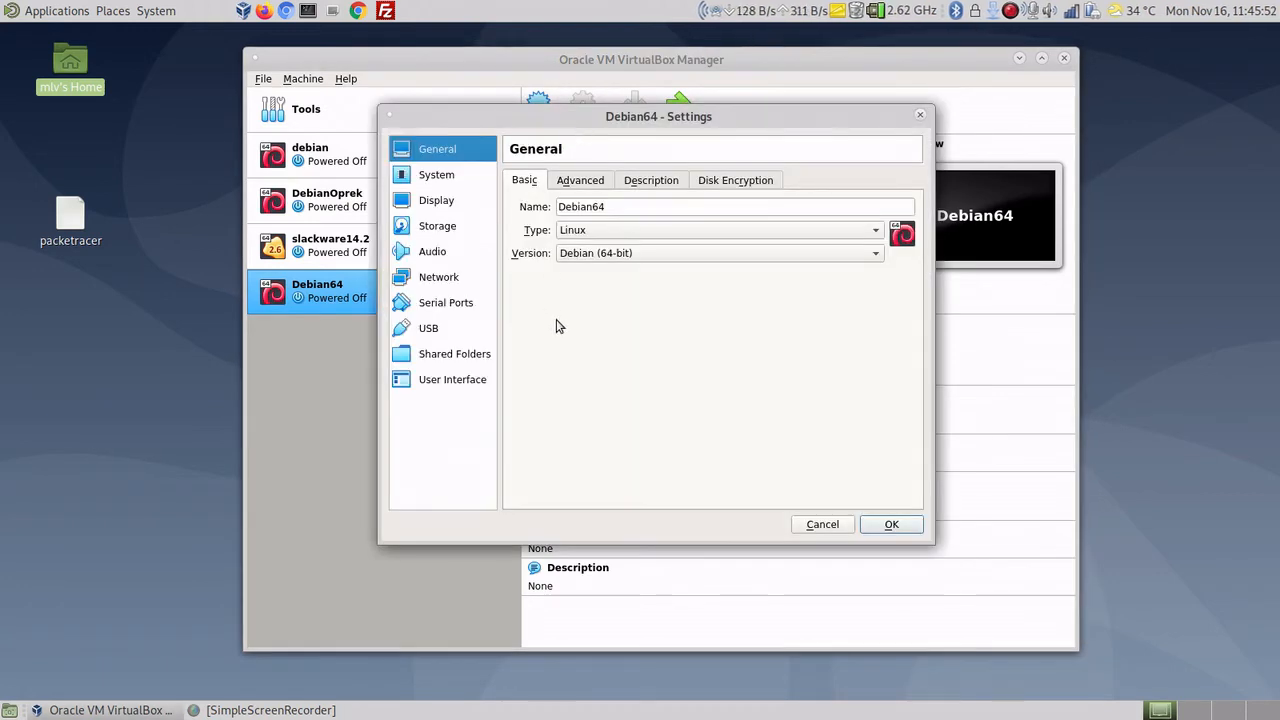
pyautogui.click(462, 233)
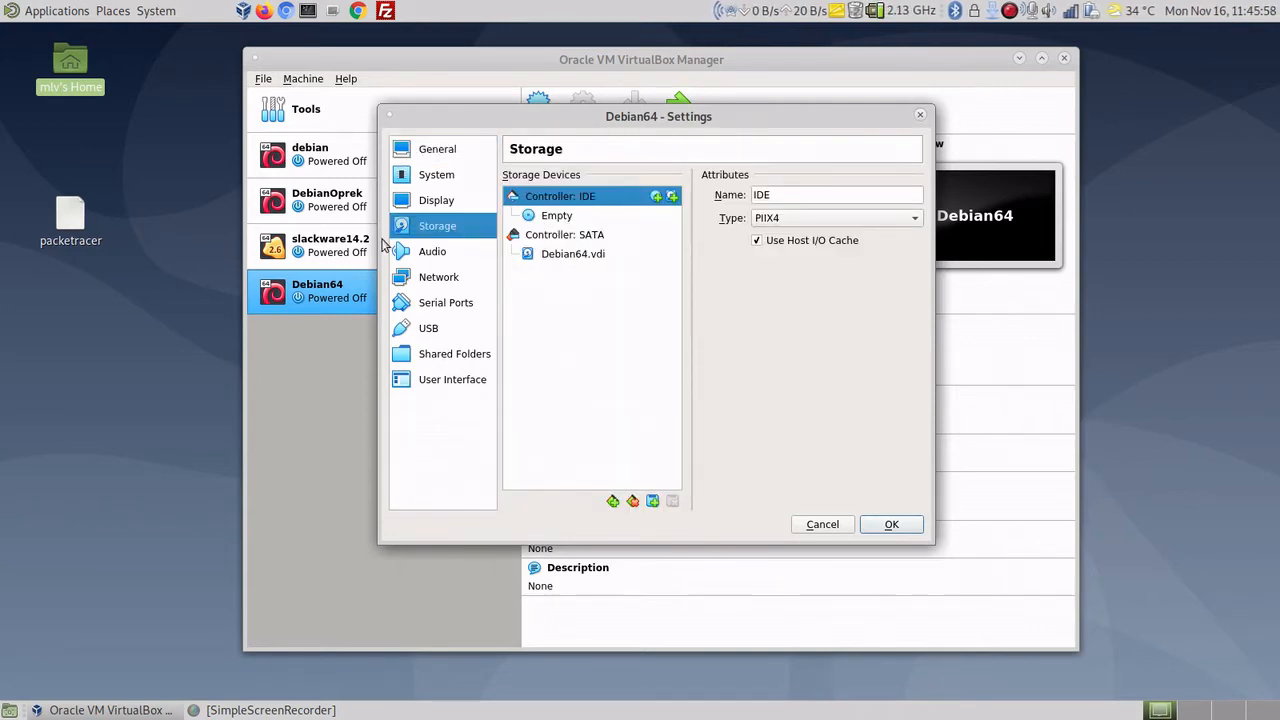
pyautogui.click(521, 215)
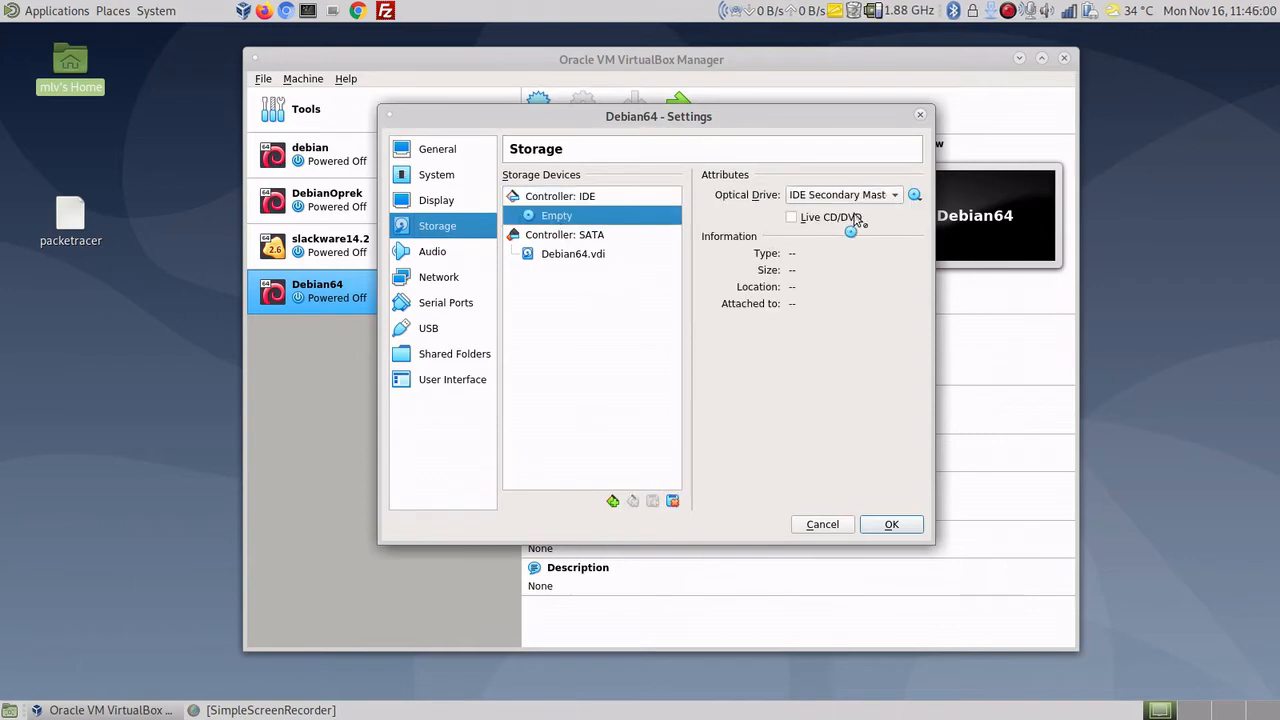
pyautogui.click(915, 195)
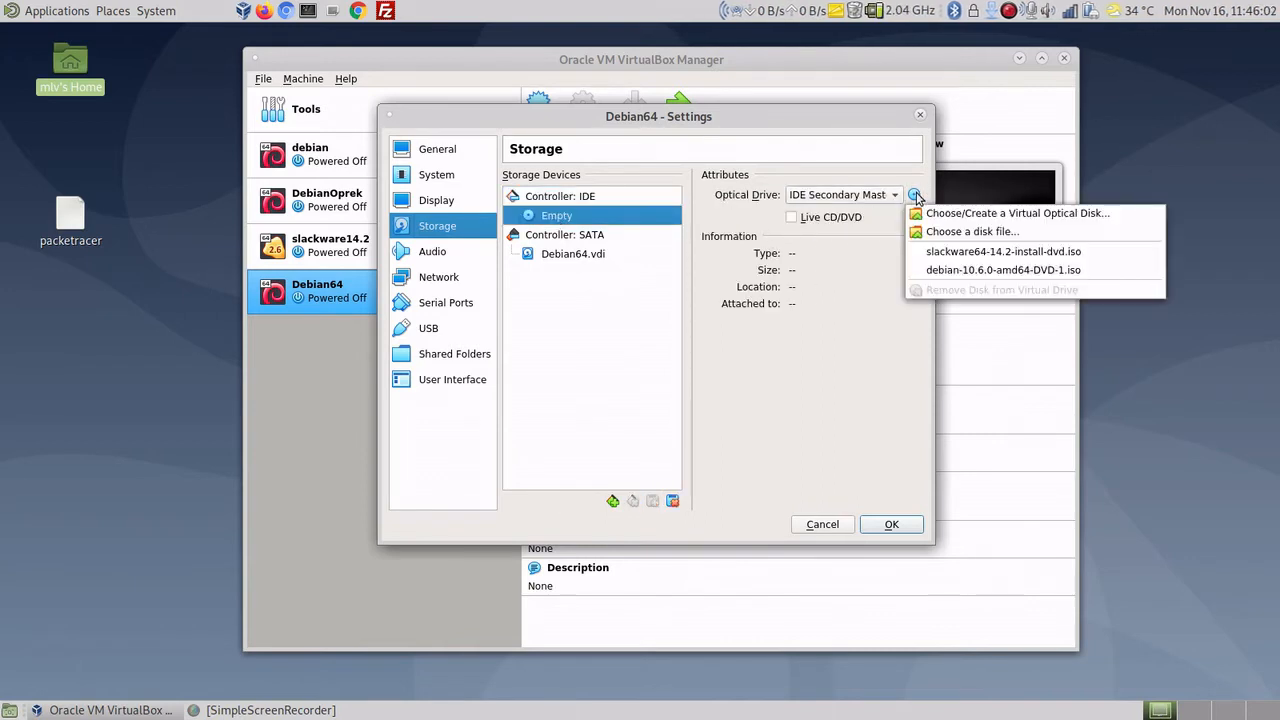
pyautogui.click(938, 236)
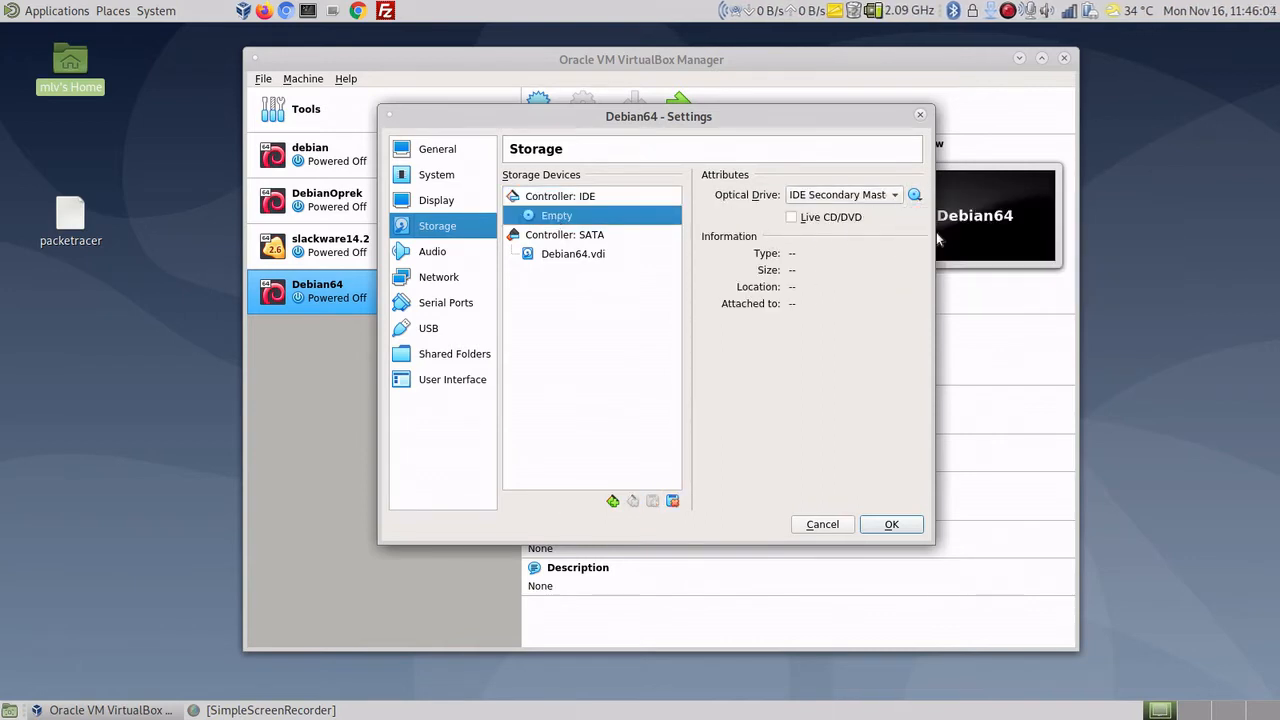
pyautogui.click(602, 218)
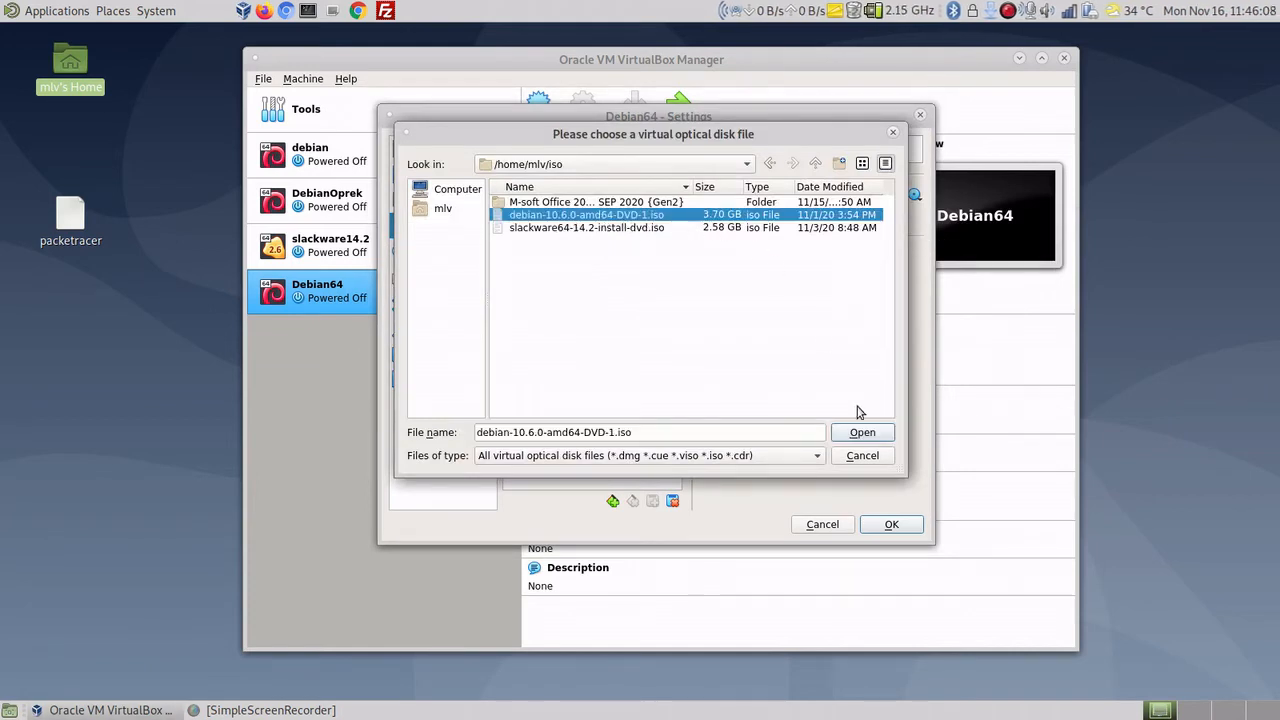
pyautogui.click(880, 440)
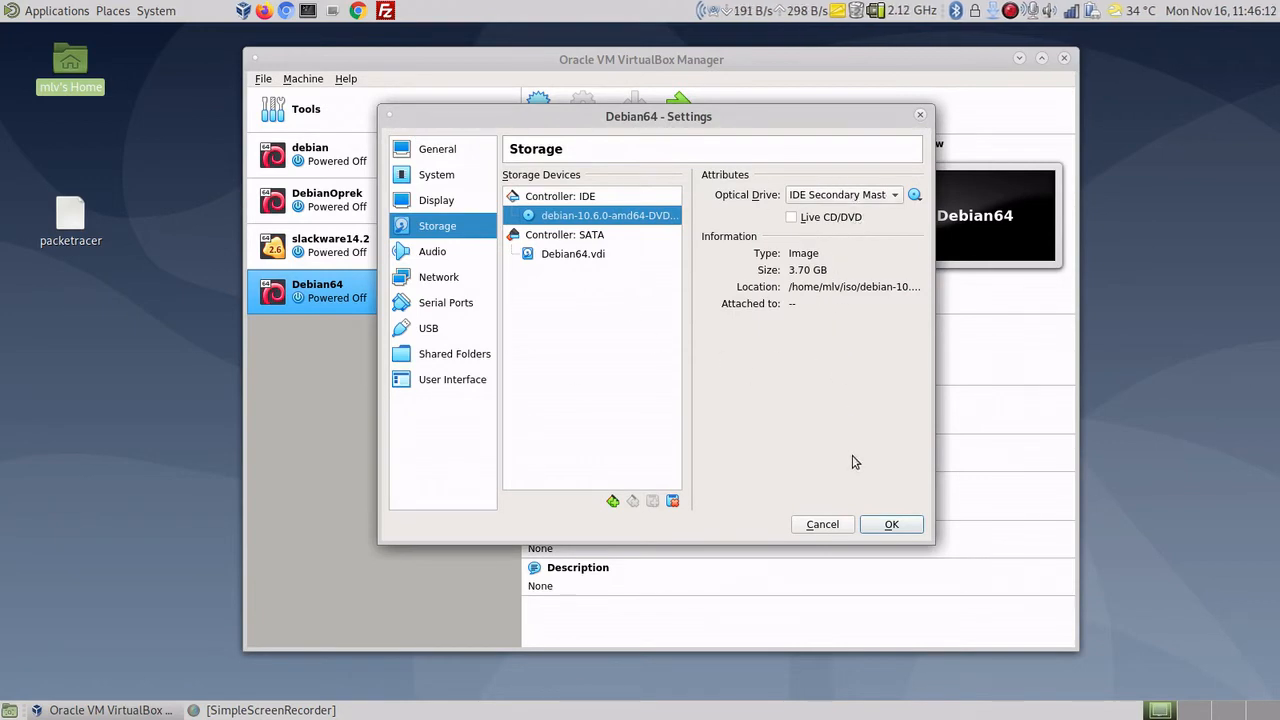
pyautogui.click(890, 525)
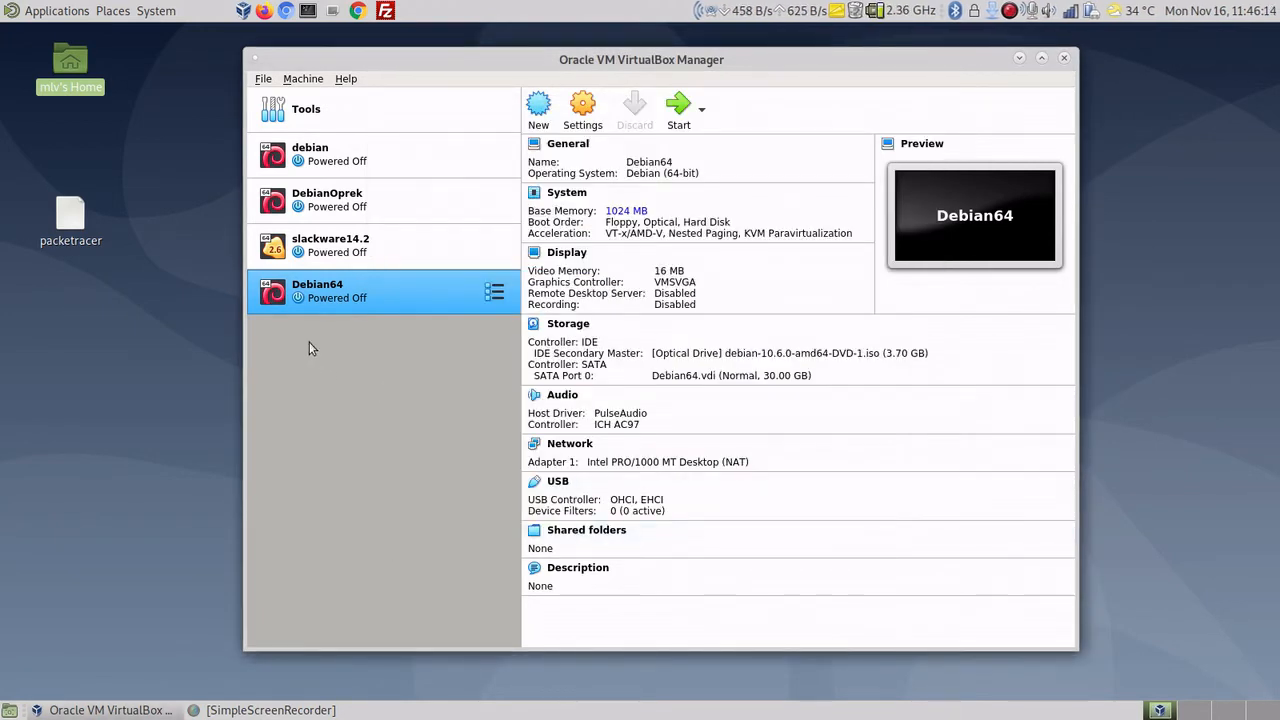
# Step: Examine the Linux versions offered in Debian64's general settings and keep Debian (64-bit)
pyautogui.click(582, 113)
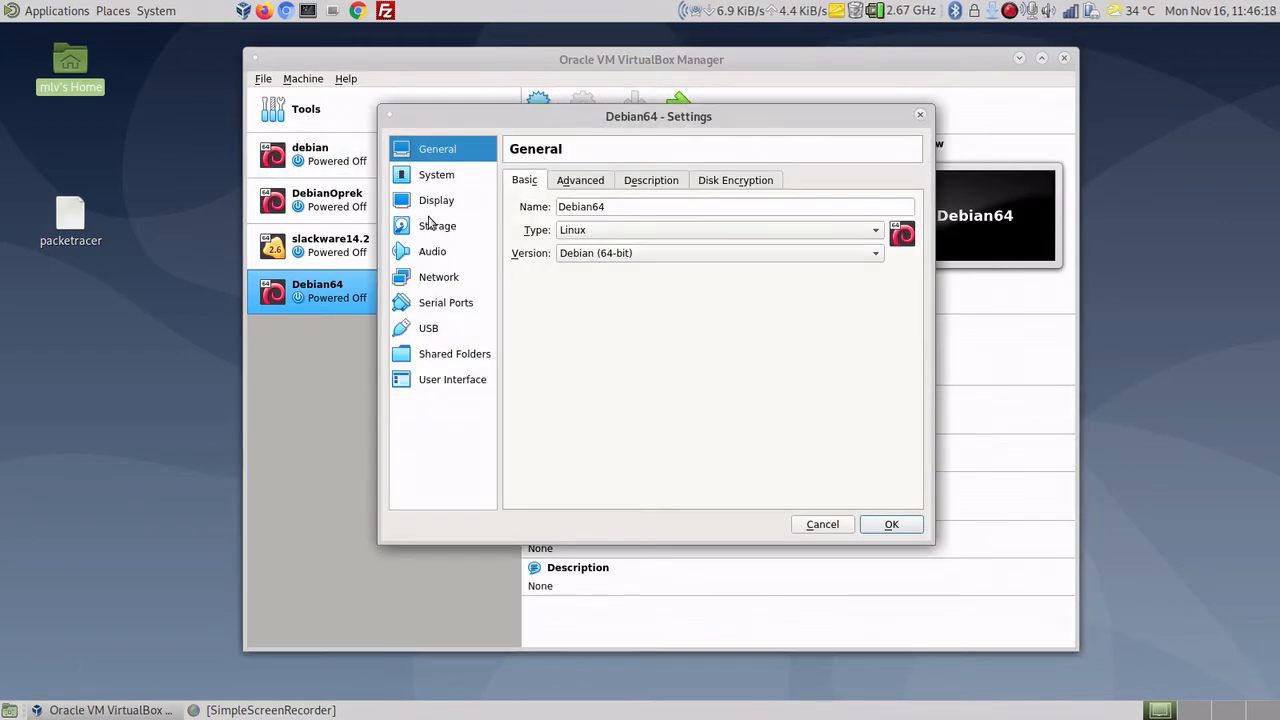
pyautogui.click(617, 254)
pyautogui.click(617, 254)
pyautogui.click(617, 254)
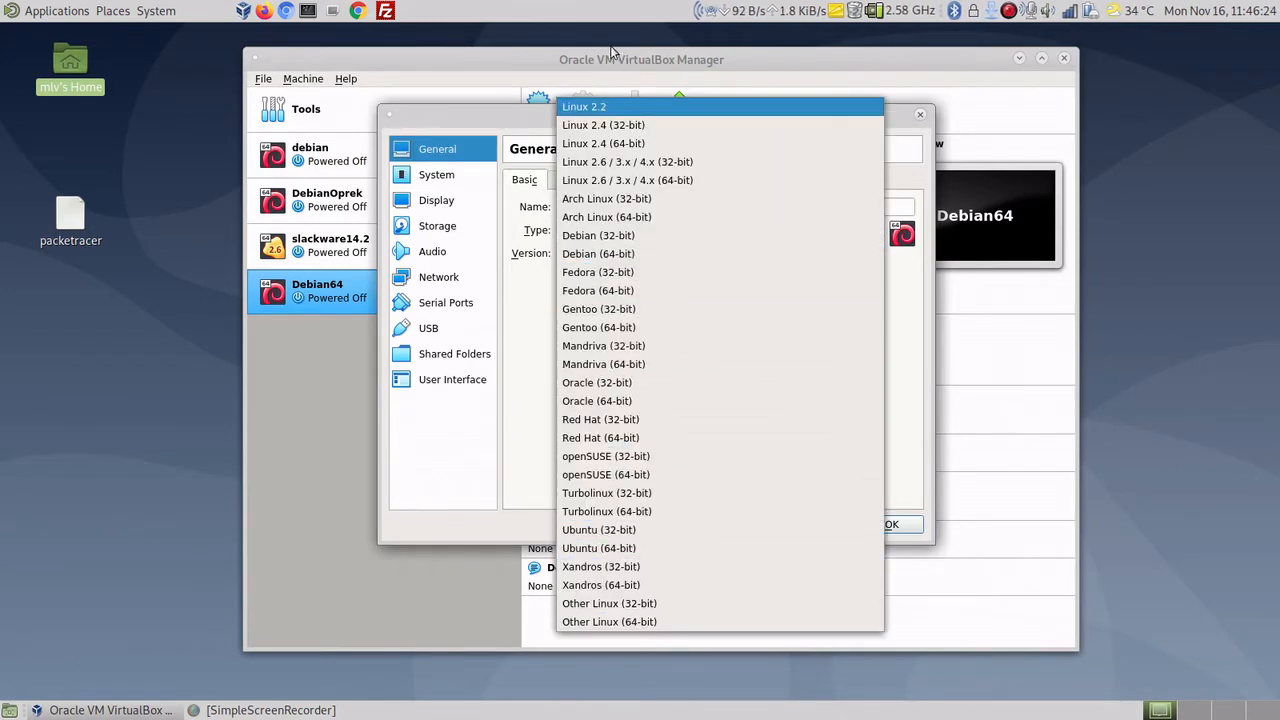
pyautogui.click(540, 318)
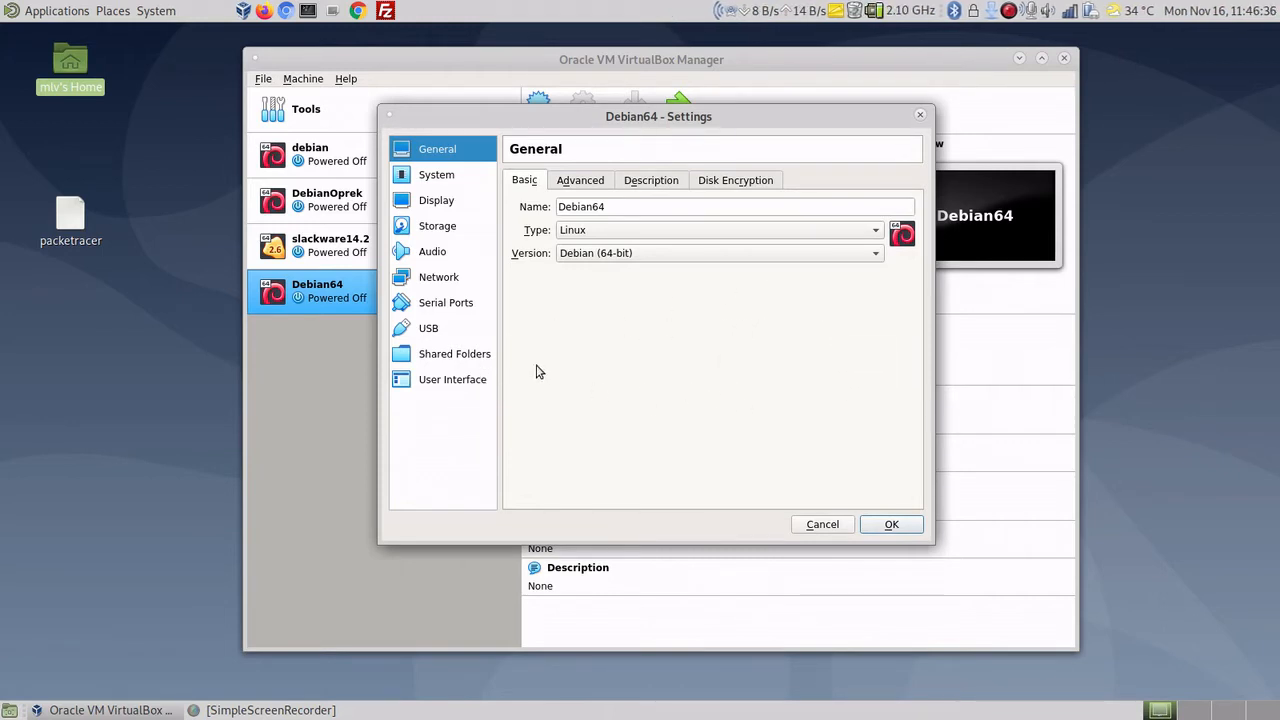
pyautogui.click(590, 258)
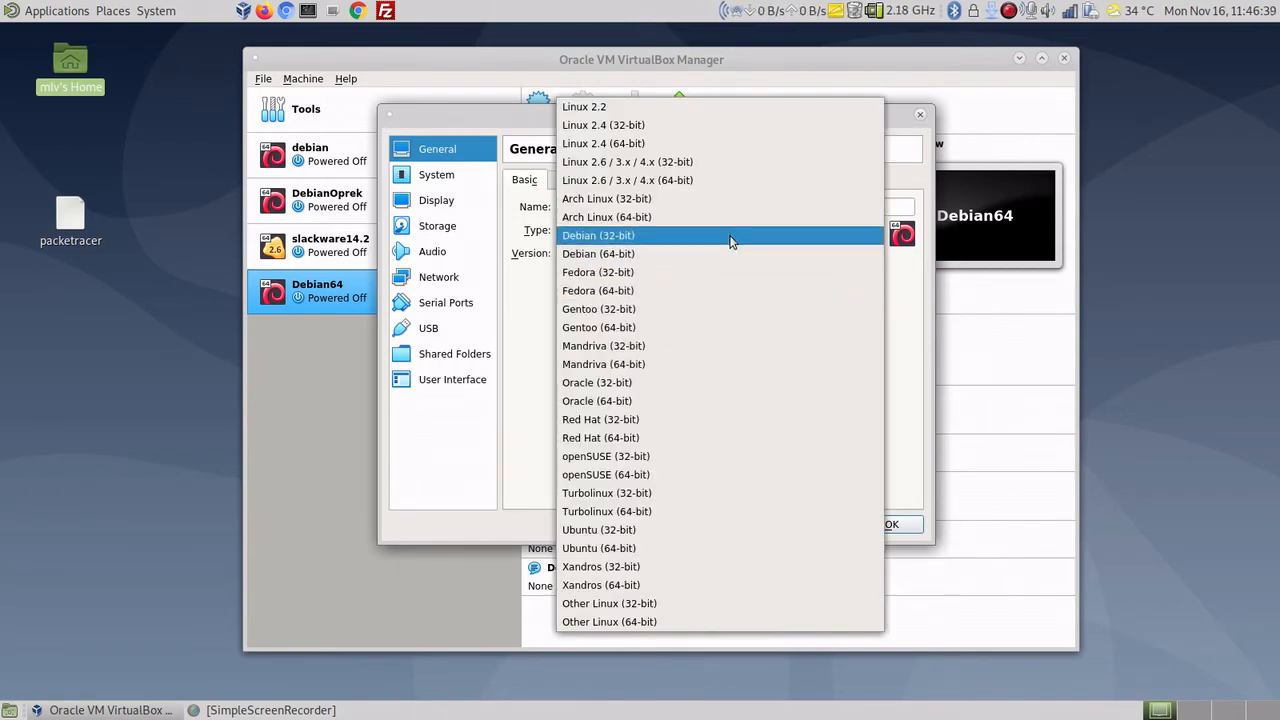
pyautogui.click(530, 320)
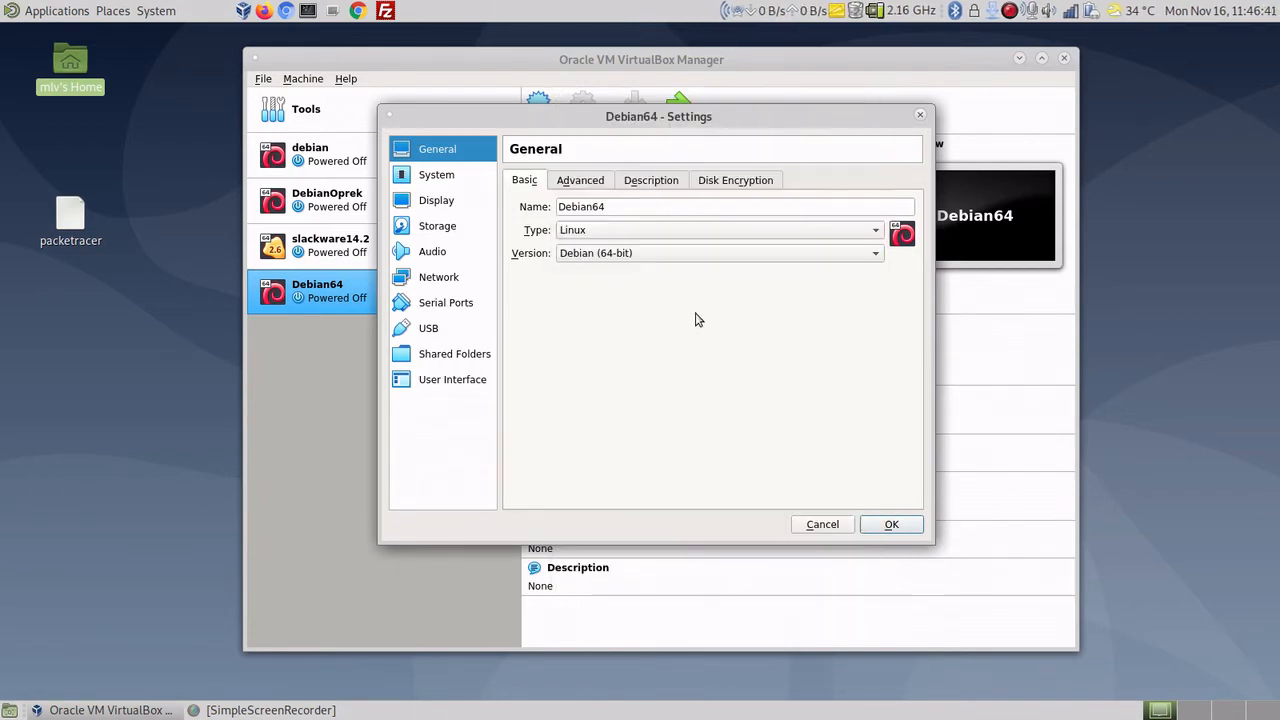
pyautogui.click(888, 523)
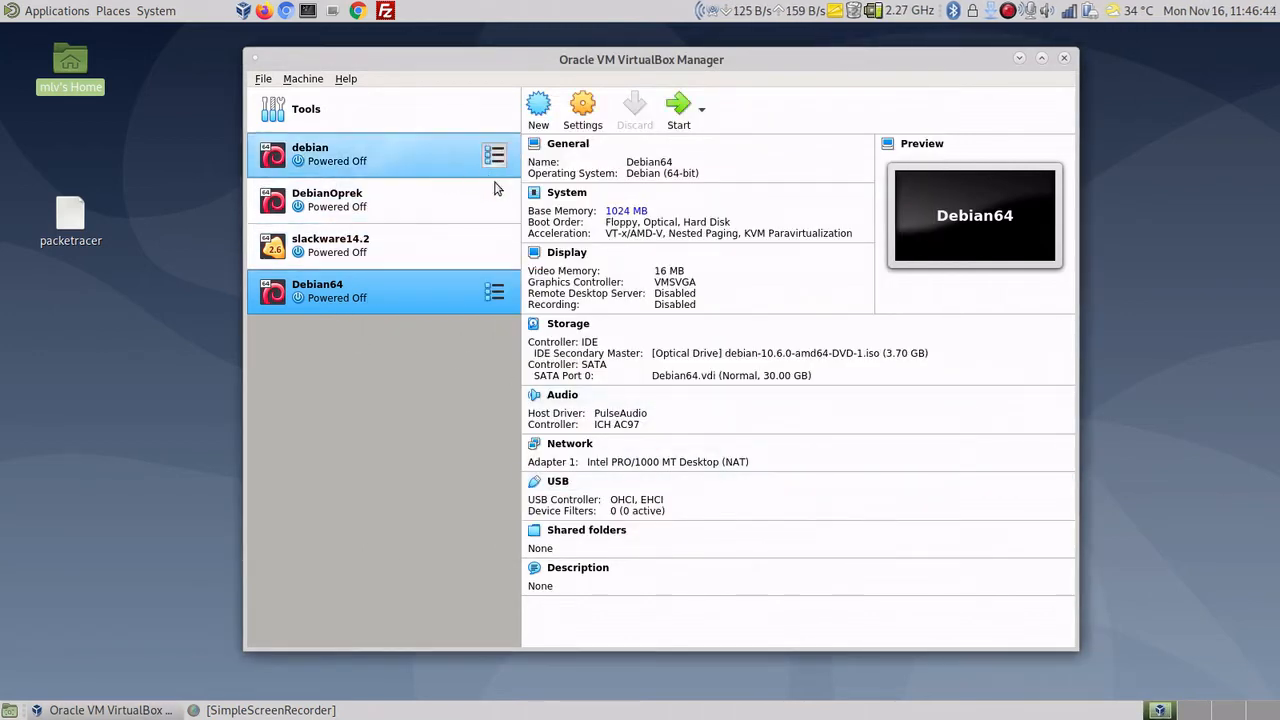
# Step: Boot the Debian64 machine with debian-10.6.0-amd64-DVD-1.iso as the start-up disk
pyautogui.click(678, 105)
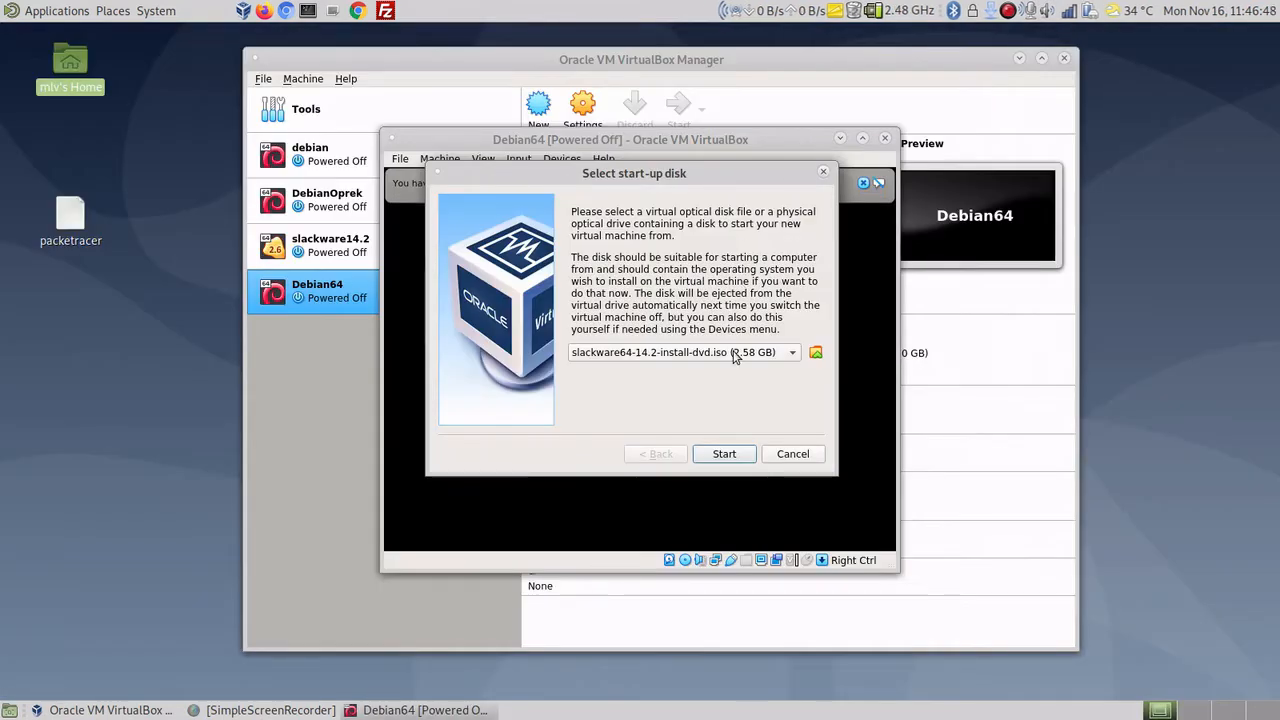
pyautogui.click(739, 354)
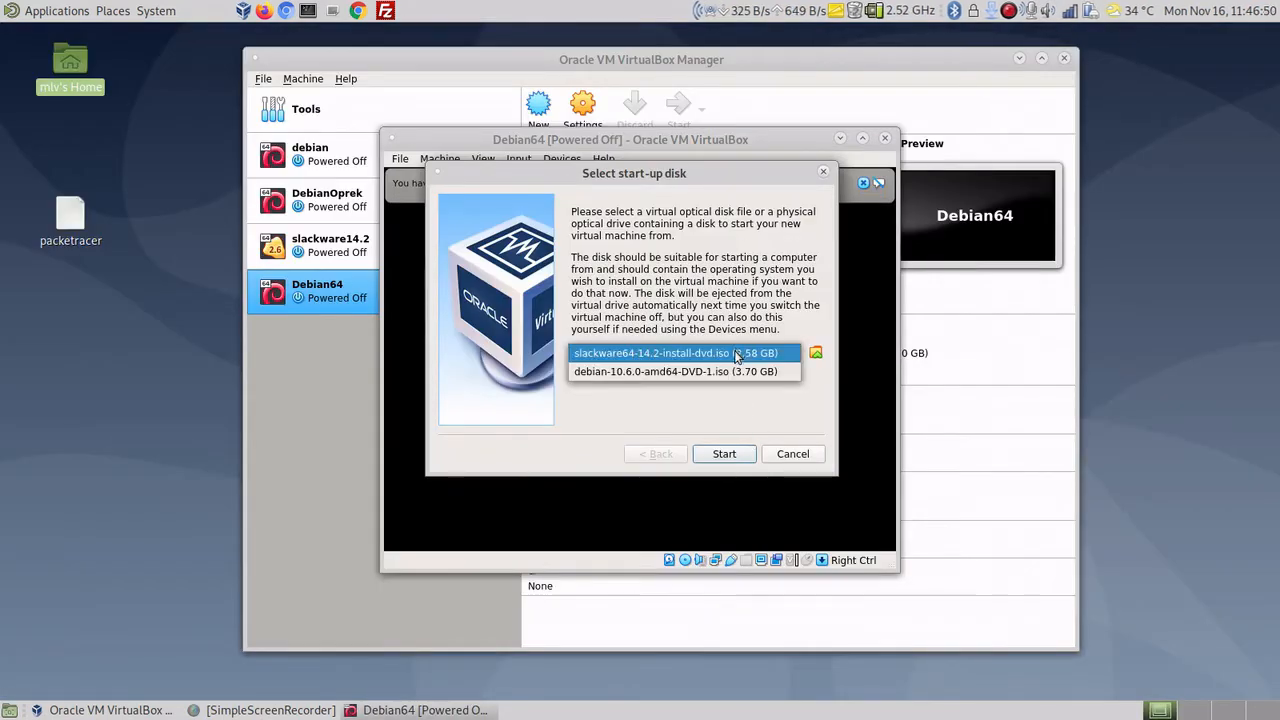
pyautogui.click(728, 372)
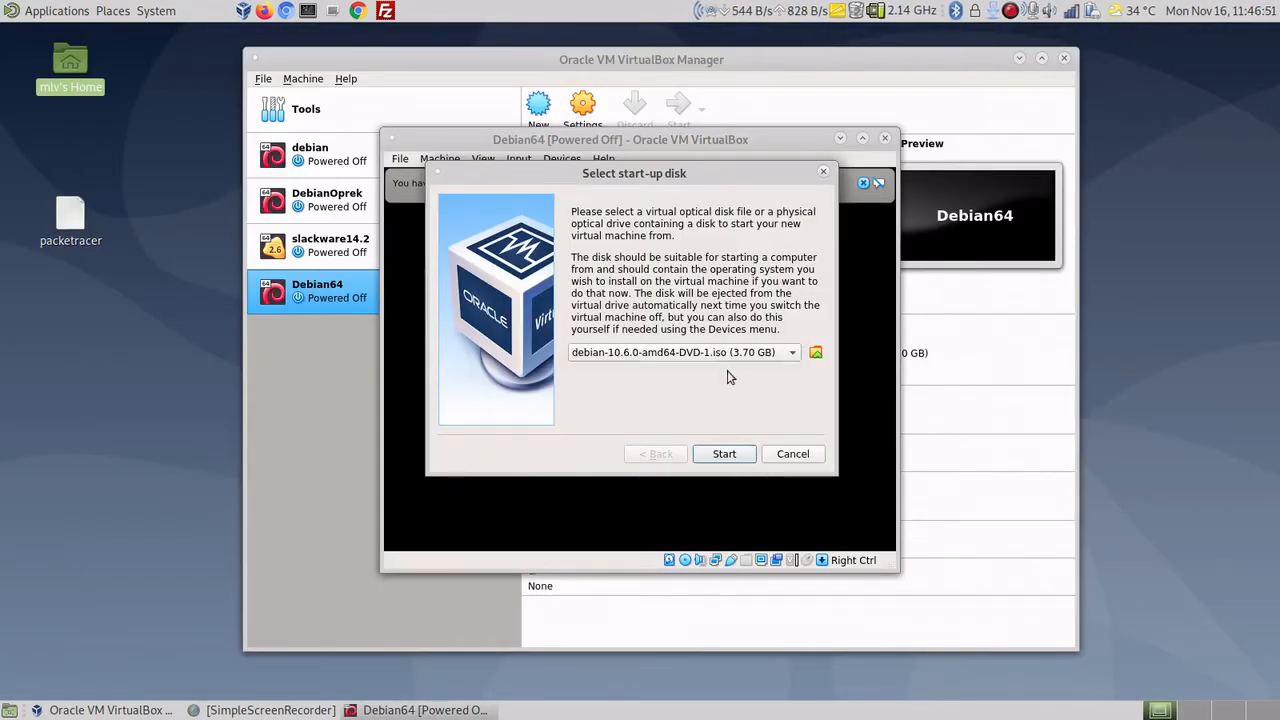
pyautogui.click(726, 453)
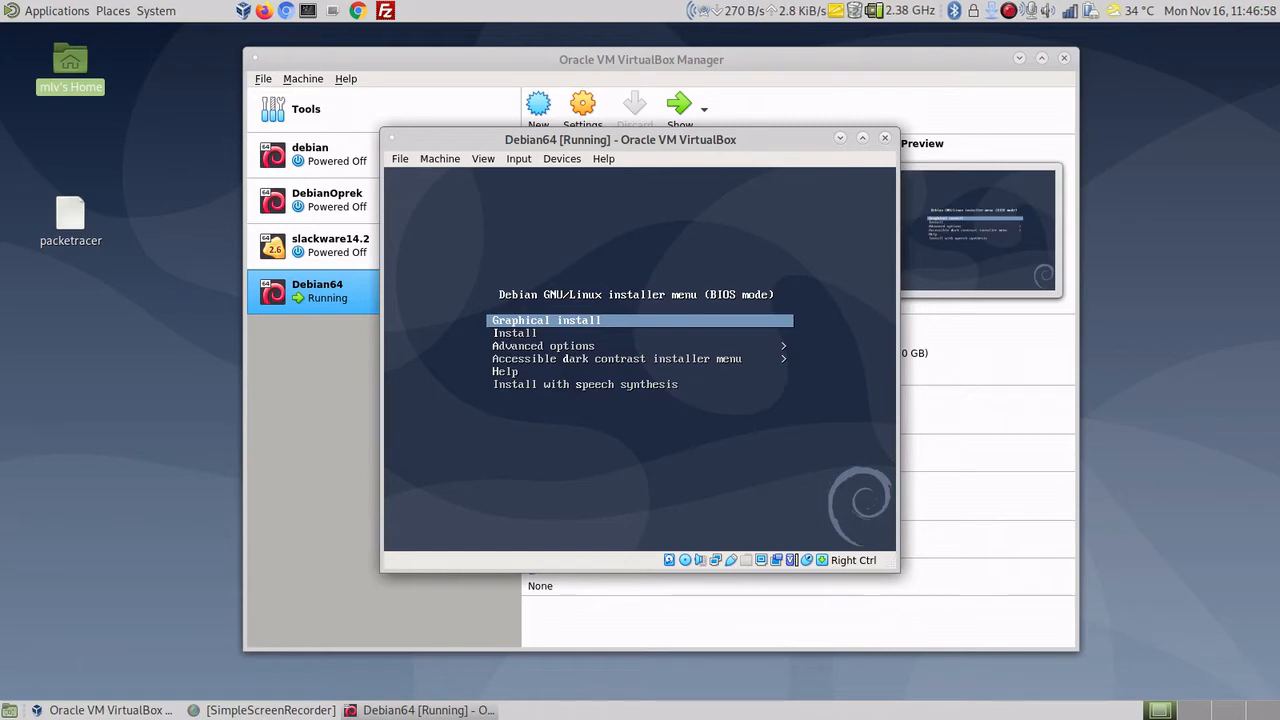
# Step: Start the non-graphical Debian install and choose English as the installation language
pyautogui.press('Down')
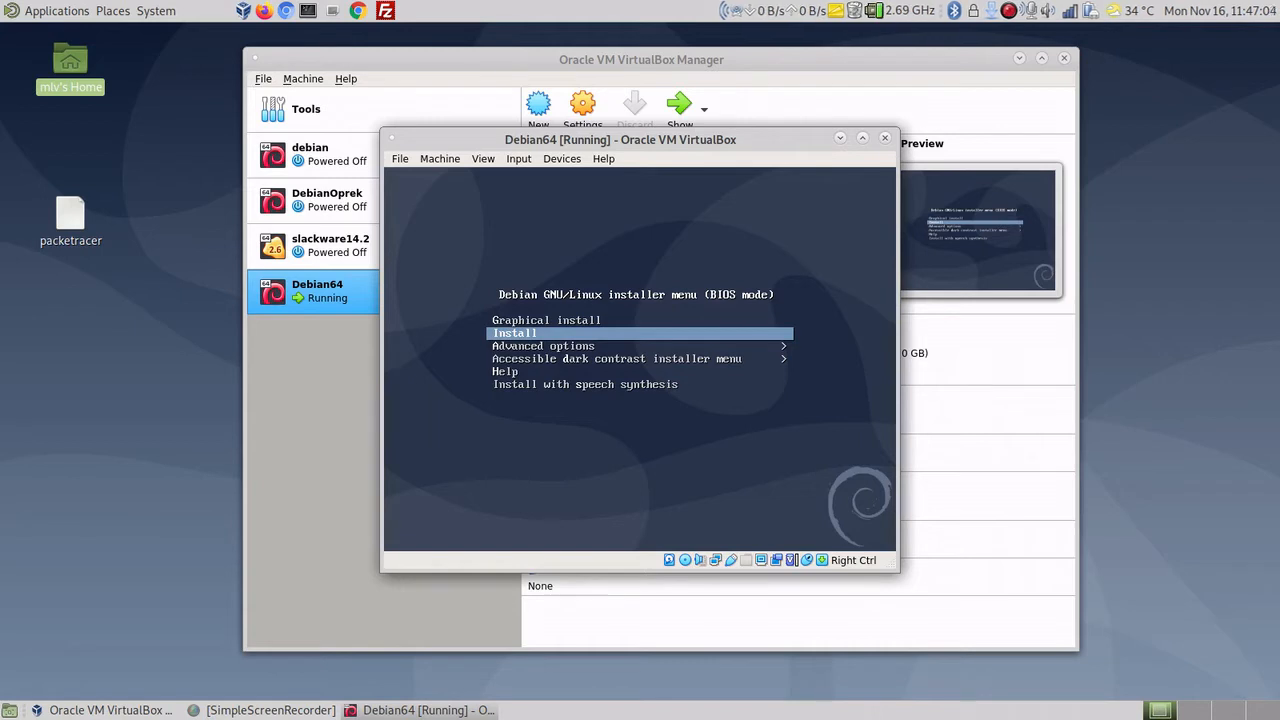
pyautogui.press('Return')
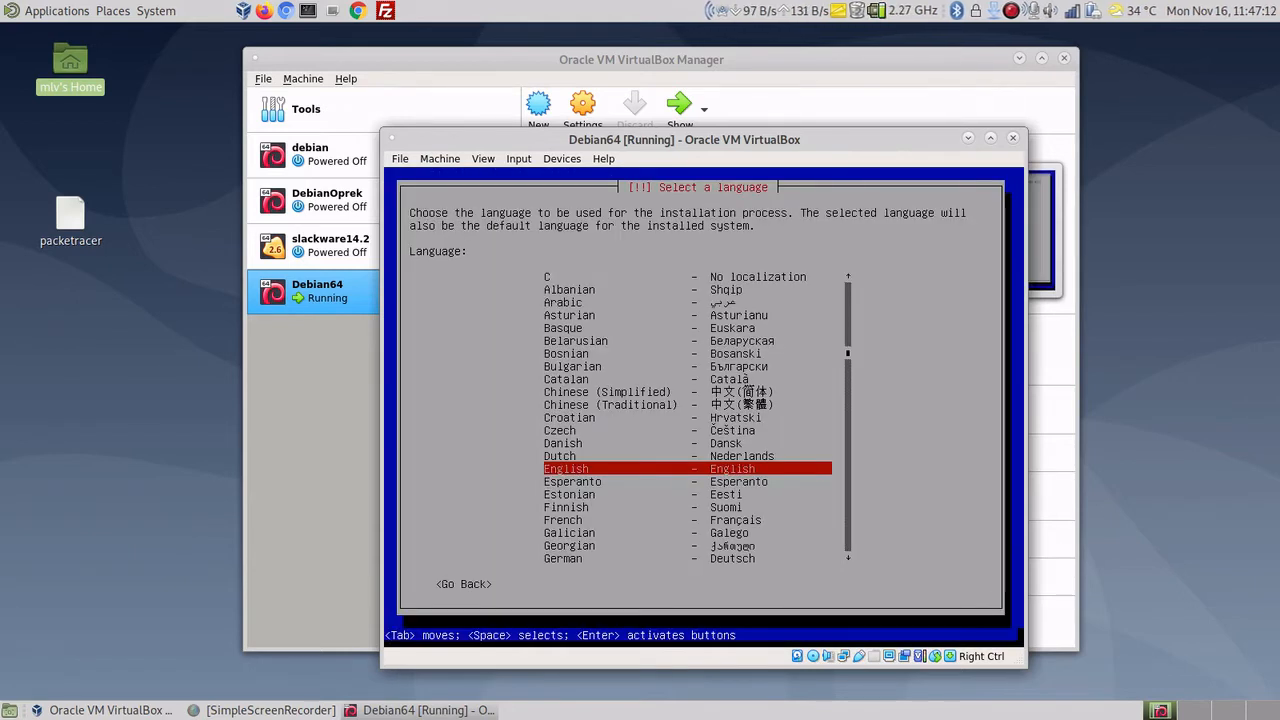
pyautogui.press('Return')
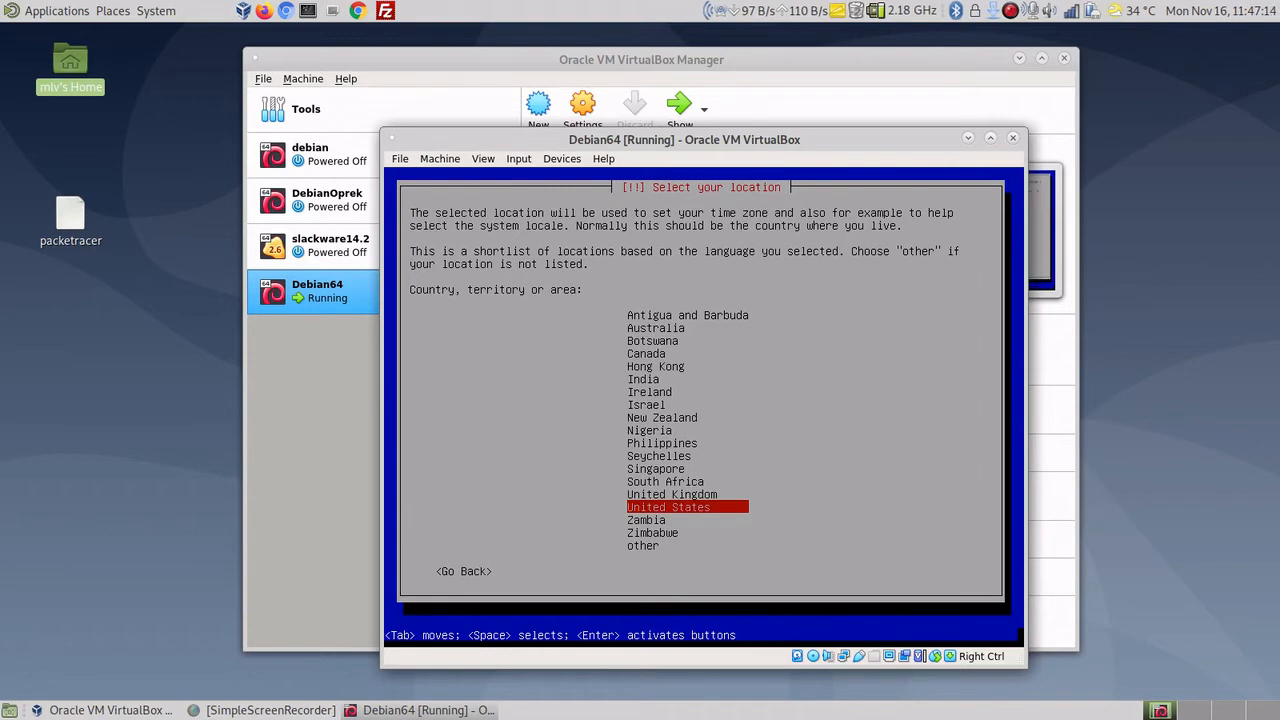
# Step: Set the installation location to Indonesia by choosing other and the Asia region
pyautogui.press('Down')
pyautogui.press('Down')
pyautogui.press('Down')
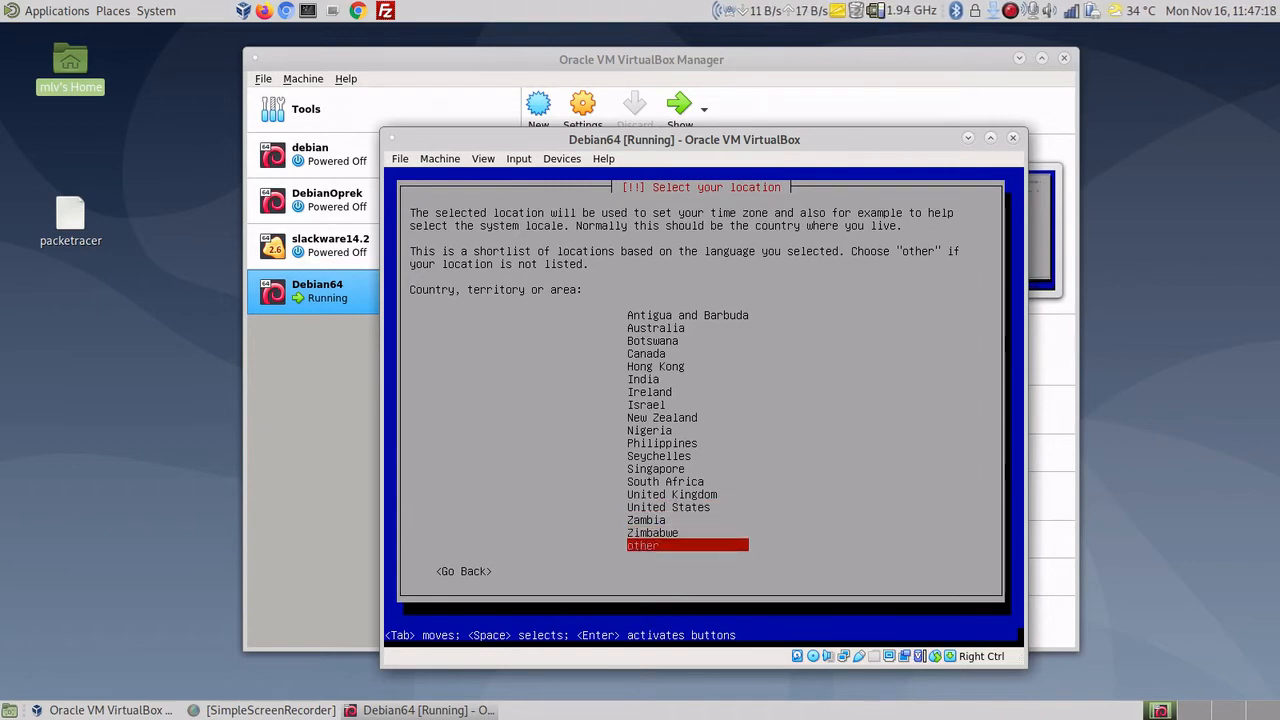
pyautogui.press('Return')
pyautogui.press('Up')
pyautogui.press('Up')
pyautogui.press('Up')
pyautogui.press('Up')
pyautogui.press('Up')
pyautogui.press('Up')
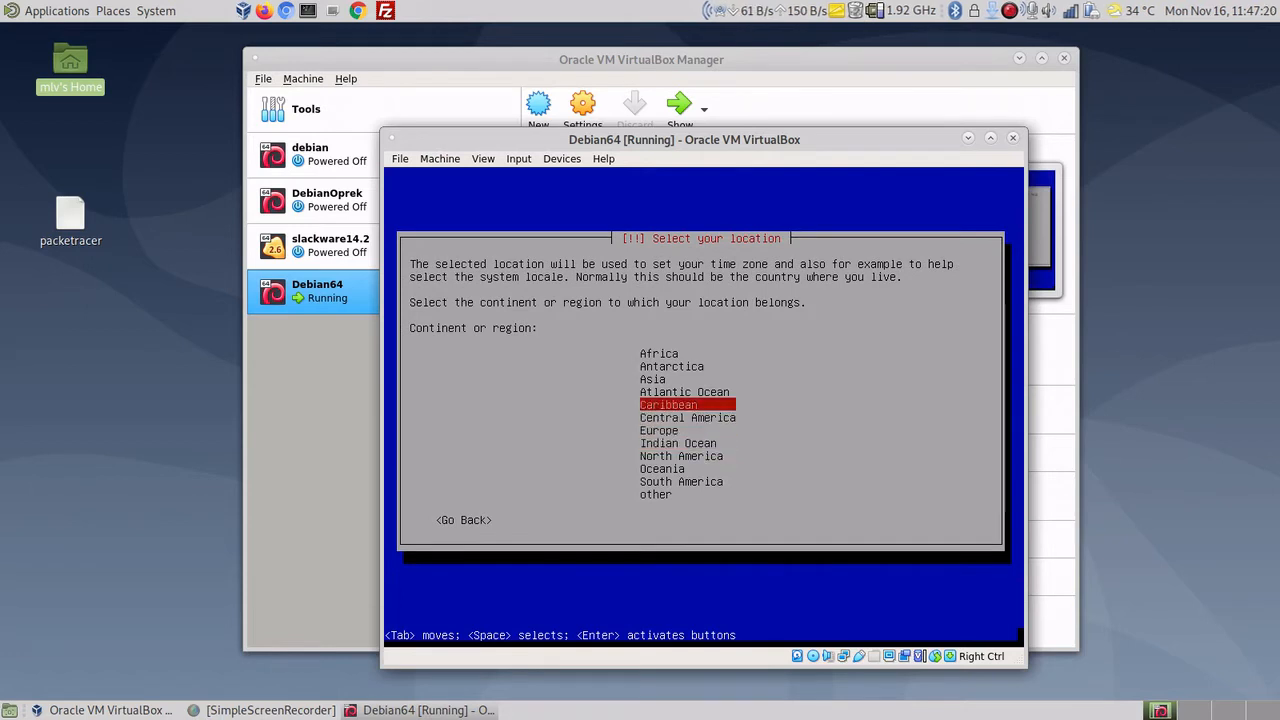
pyautogui.press('Return')
pyautogui.press('Down')
pyautogui.press('Down')
pyautogui.press('Down')
pyautogui.press('Down')
pyautogui.press('Down')
pyautogui.press('Down')
pyautogui.press('Down')
pyautogui.press('Down')
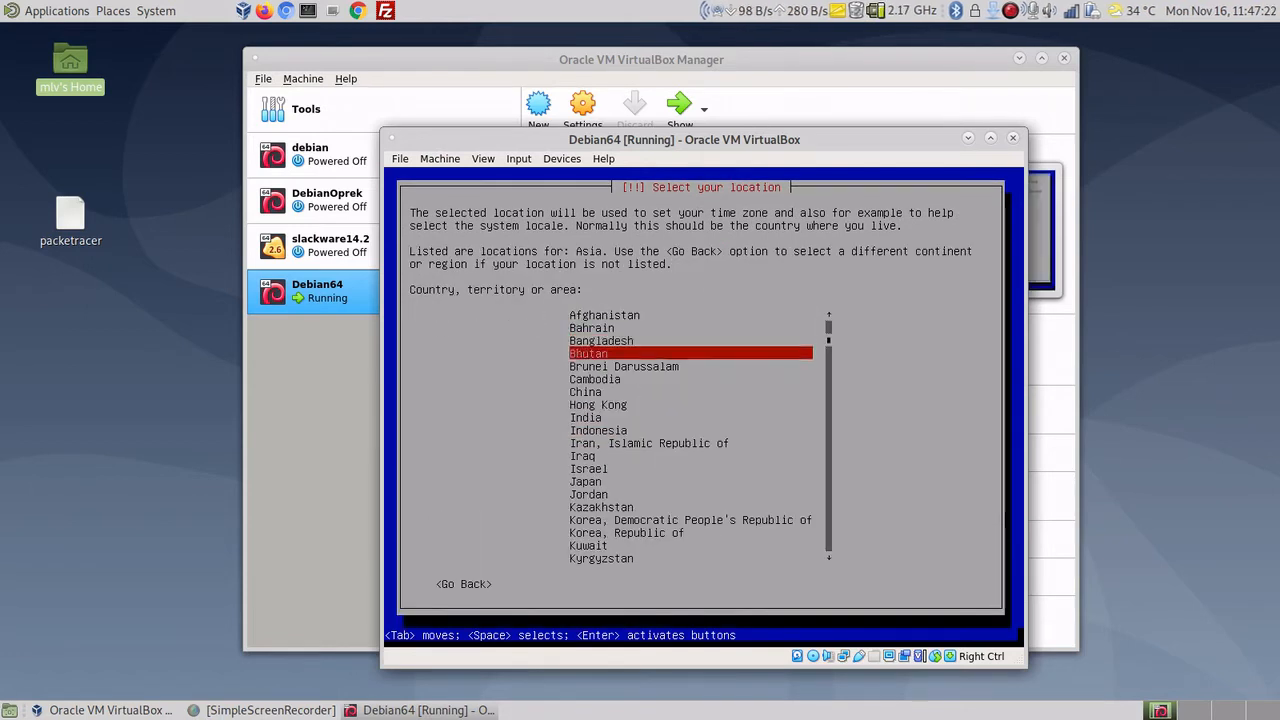
pyautogui.press('Return')
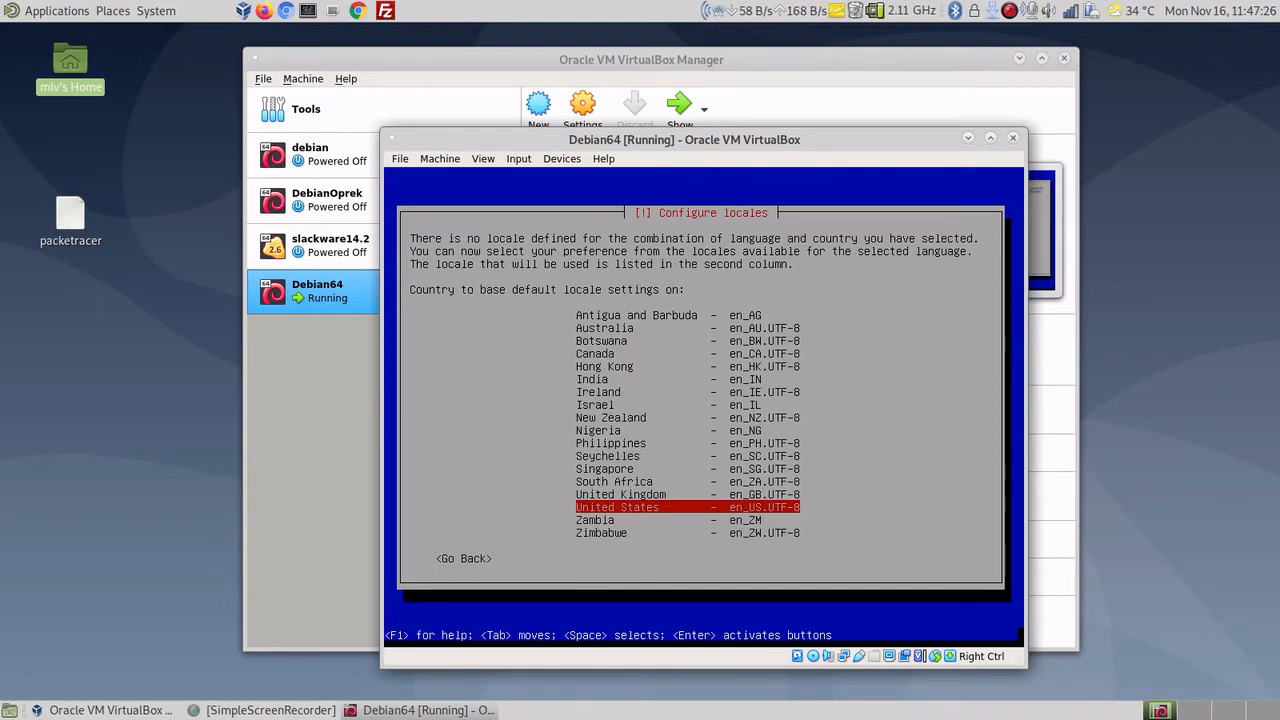
# Step: Base the locale on United States (en_US.UTF-8) and use the American English keymap
pyautogui.press('Return')
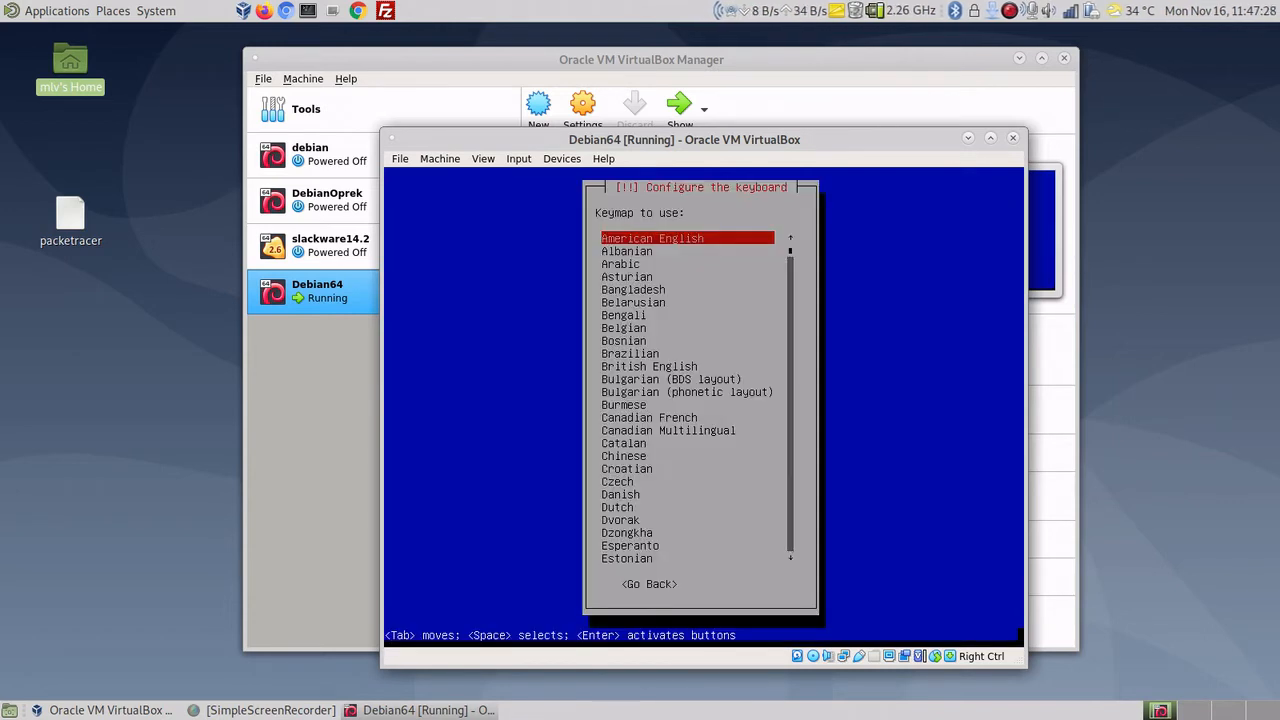
pyautogui.press('Return')
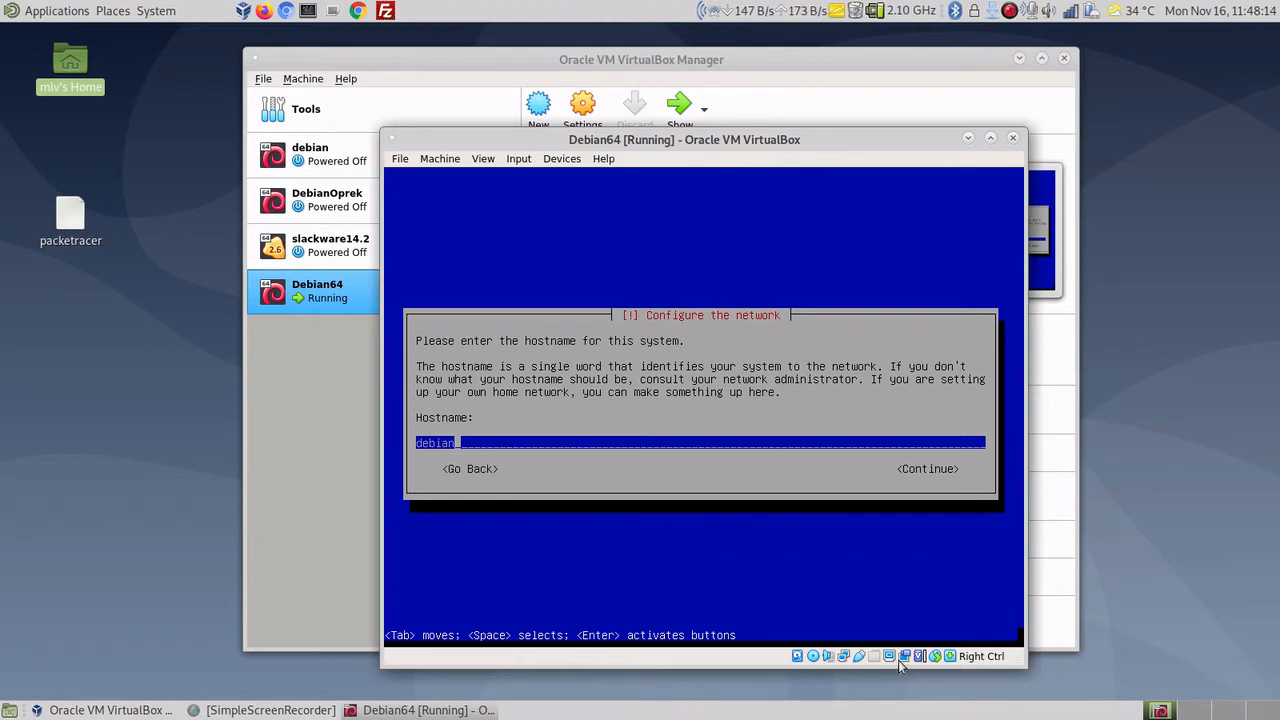
# Step: Examine the attachment types offered for Adapter 1 in Debian64's network settings and keep NAT
pyautogui.rightClick(844, 656)
pyautogui.click(856, 659)
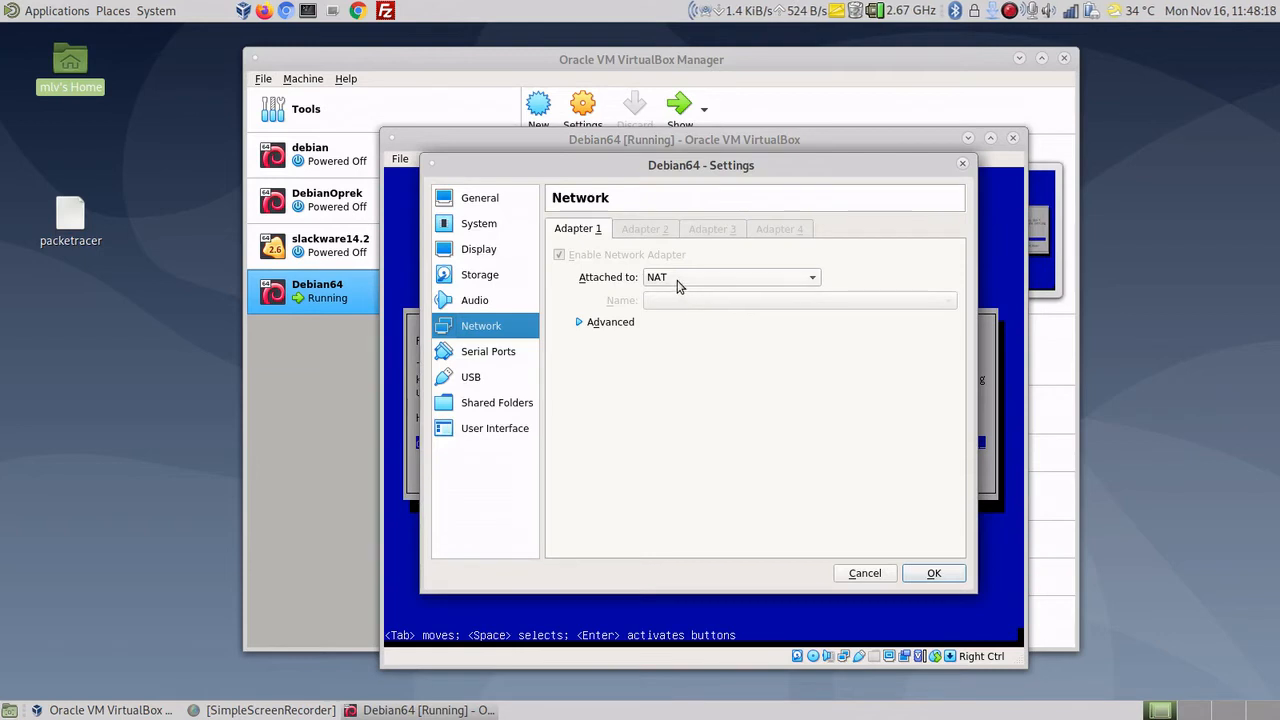
pyautogui.click(657, 281)
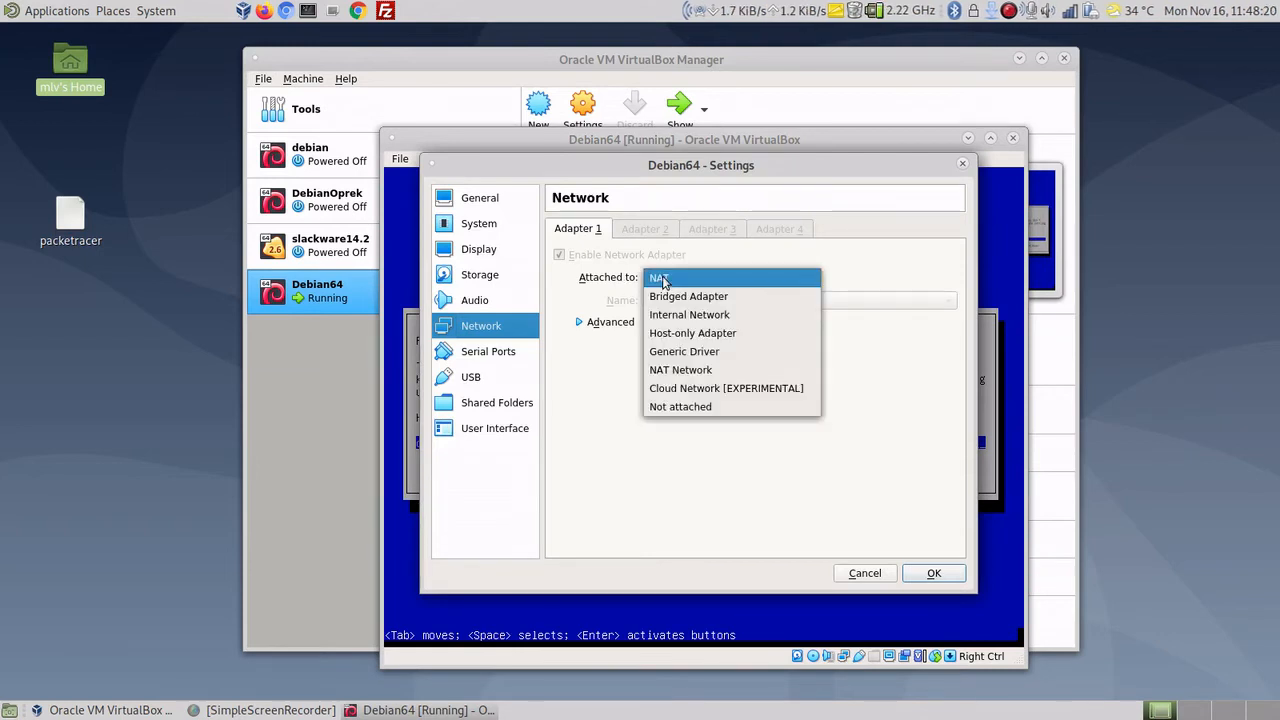
pyautogui.click(595, 279)
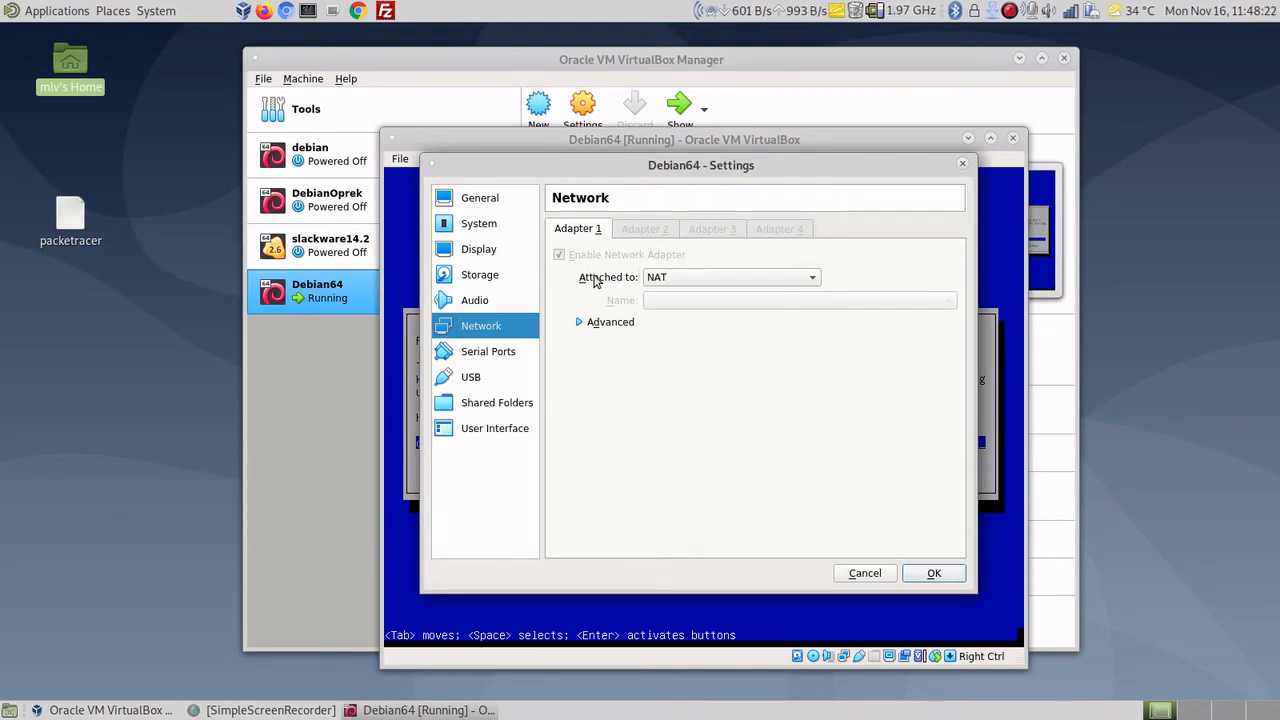
pyautogui.click(912, 578)
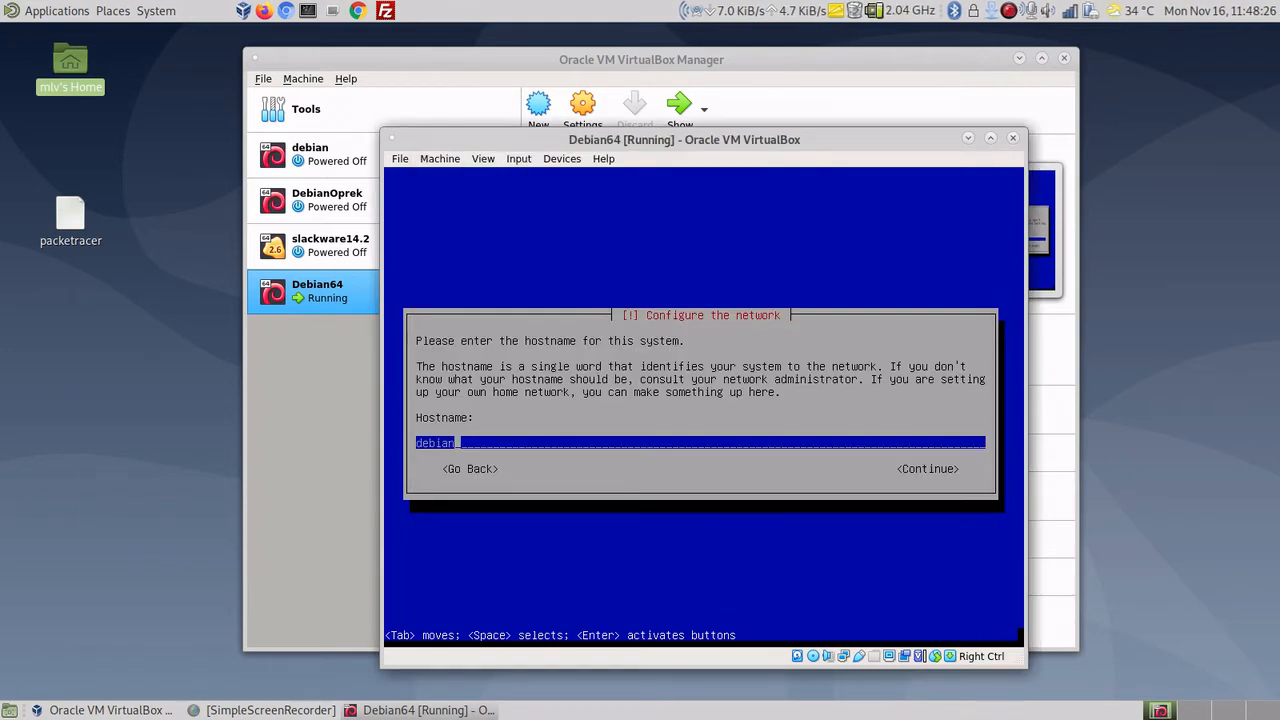
# Step: Accept debian as the system's hostname and leave the domain name empty
pyautogui.press('Return')
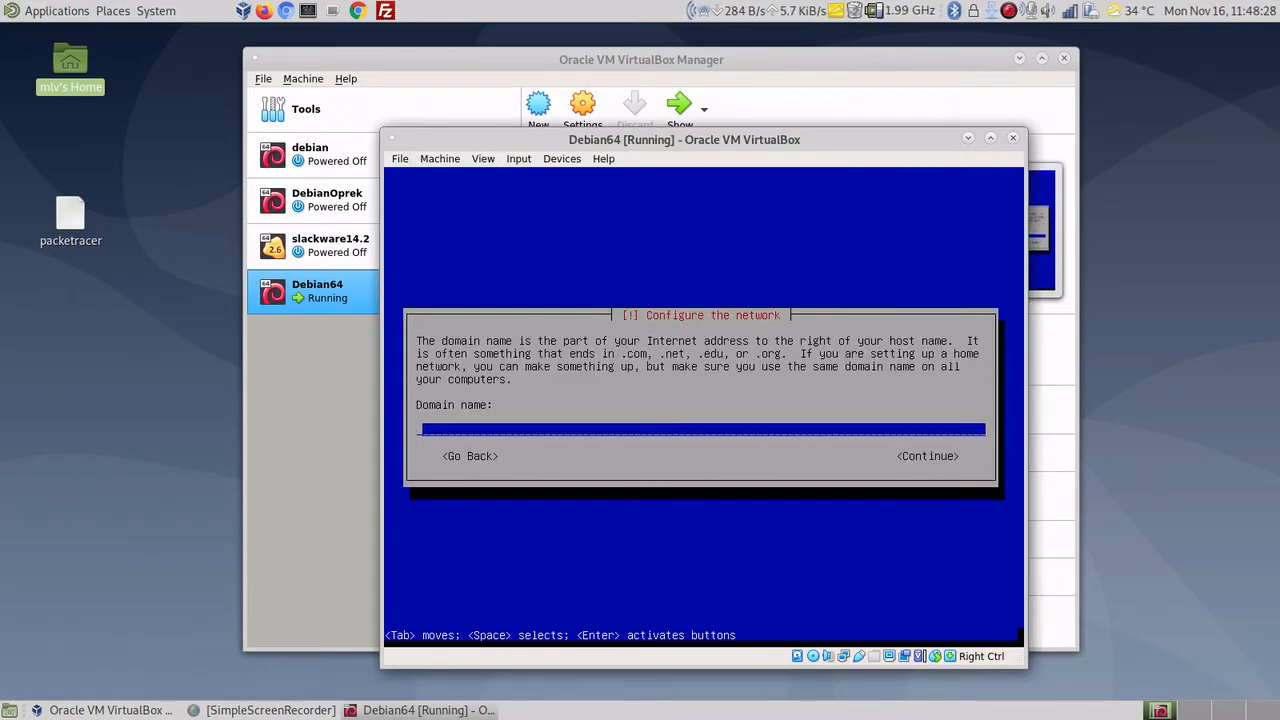
pyautogui.press('Return')
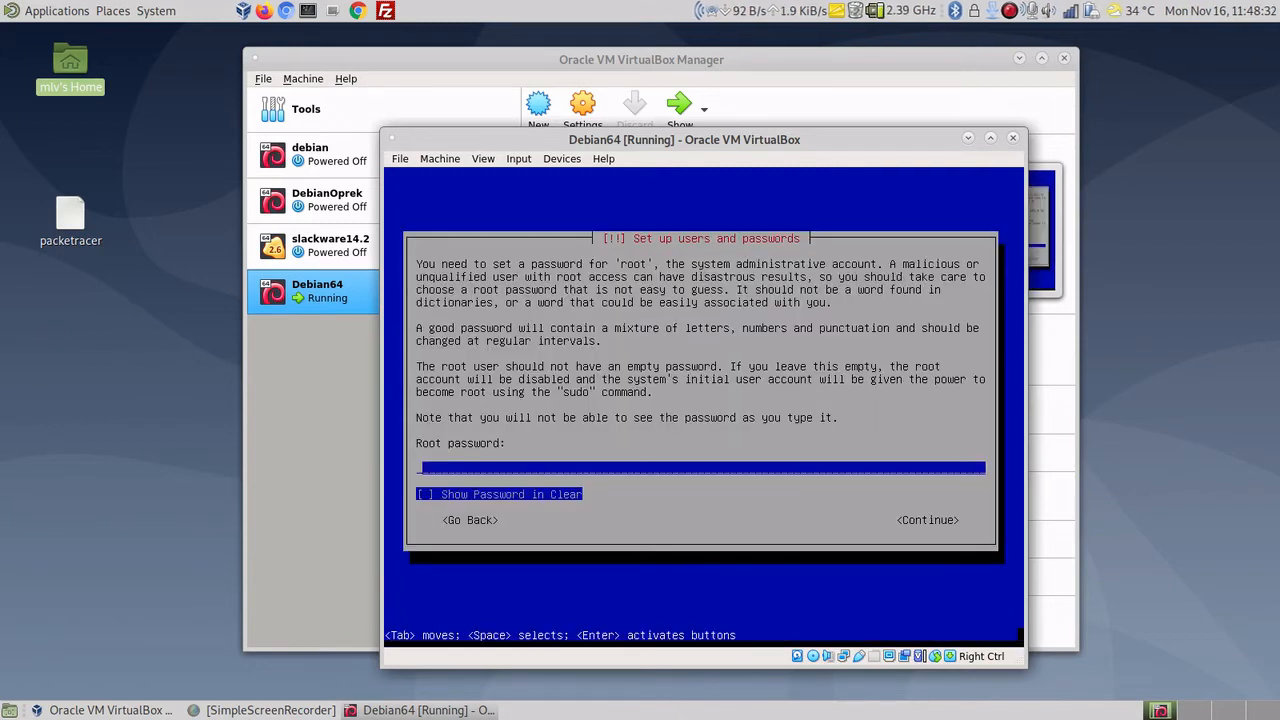
# Step: Enter the root password and re-enter it for verification
pyautogui.write('*********')
pyautogui.press('Return')
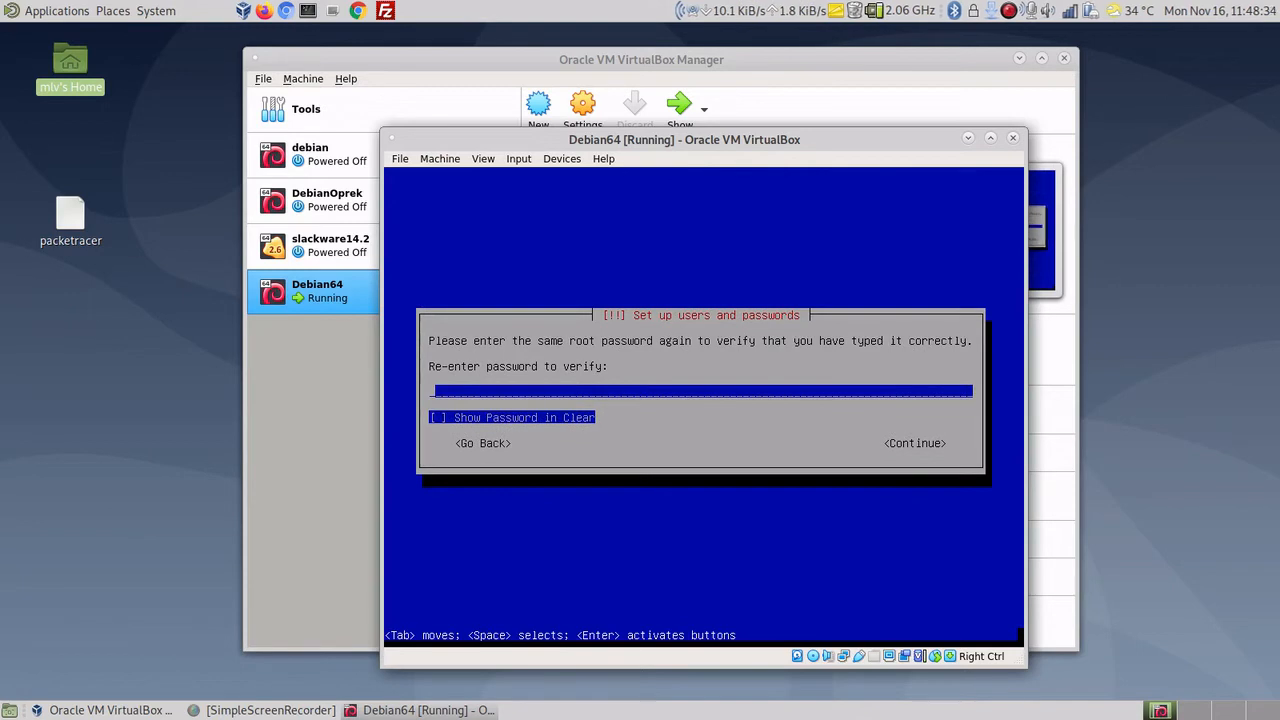
pyautogui.write('*********')
pyautogui.press('Return')
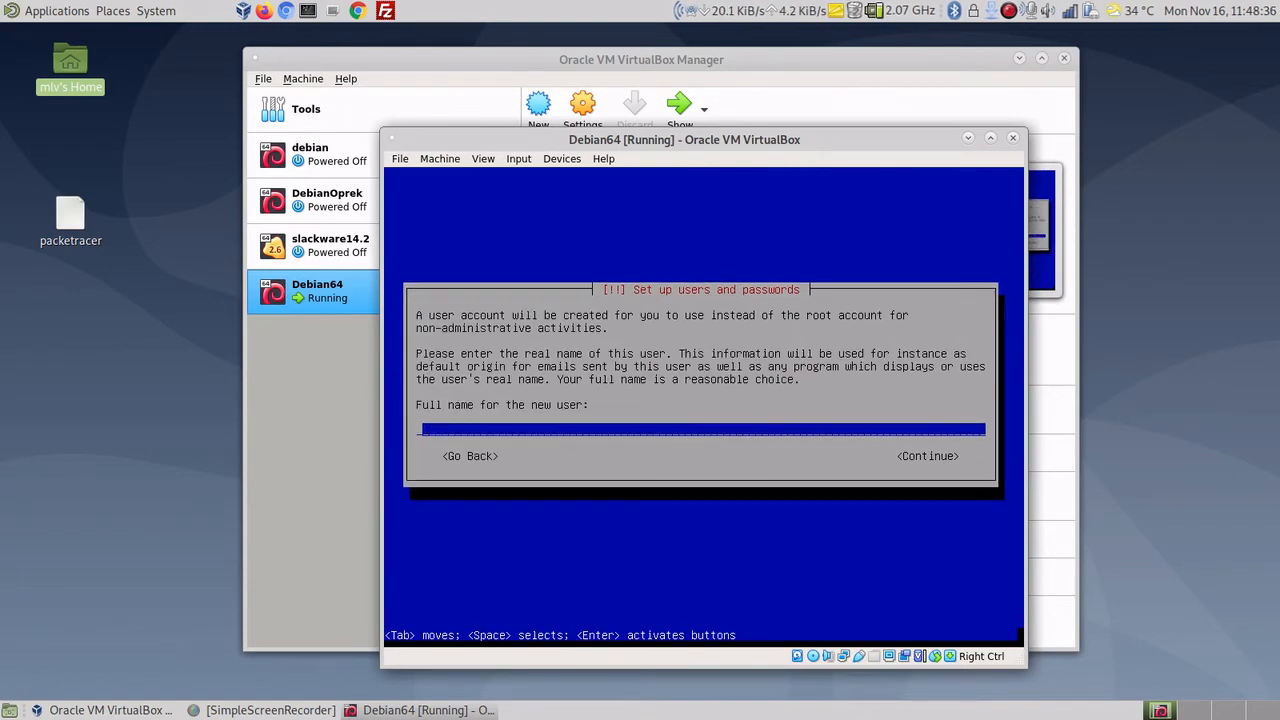
# Step: Create the regular user account by entering the user's full name, accepting the suggested username, and entering and verifying the user password
pyautogui.write('mlv')
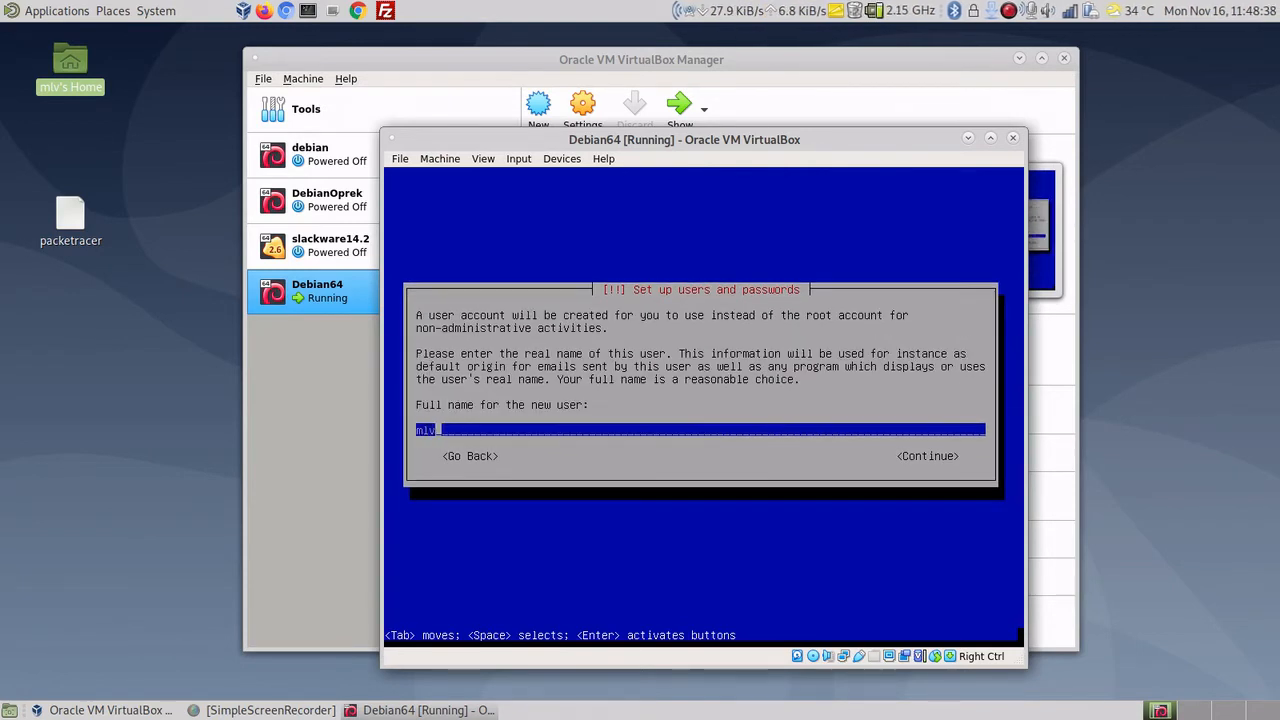
pyautogui.press('Return')
pyautogui.press('Return')
pyautogui.write('*******')
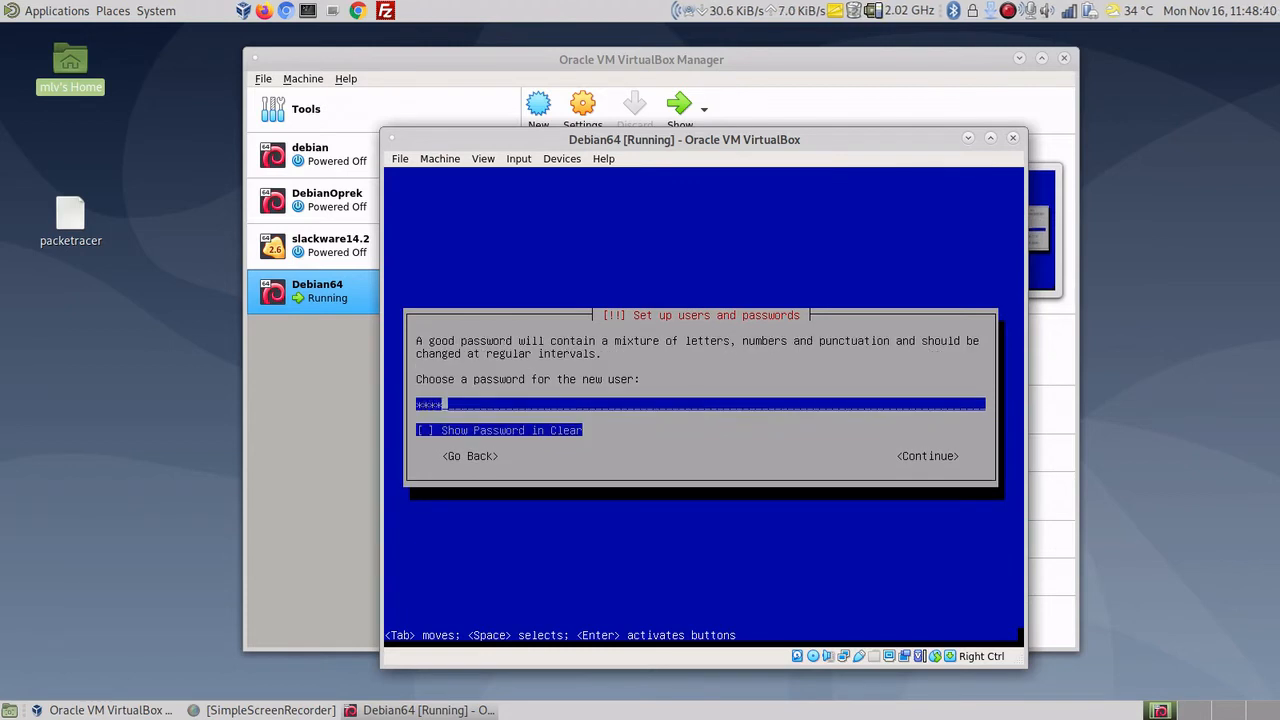
pyautogui.press('Return')
pyautogui.write('*******')
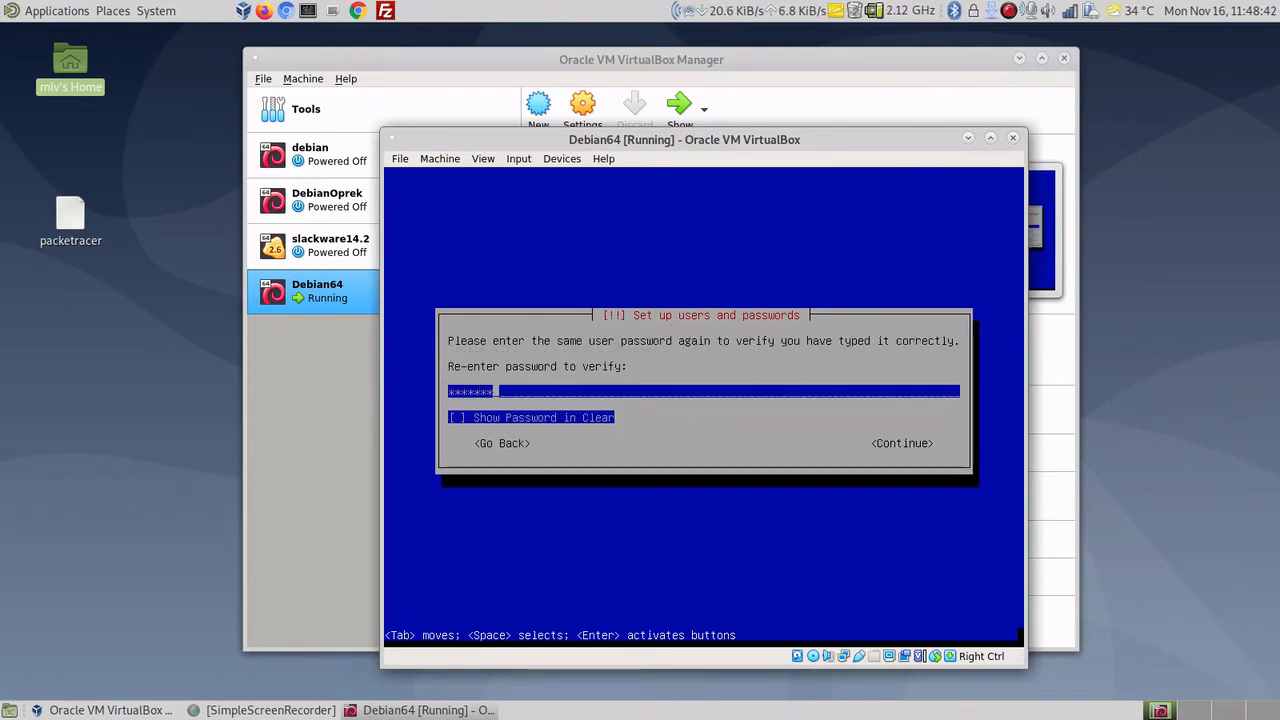
pyautogui.press('Return')
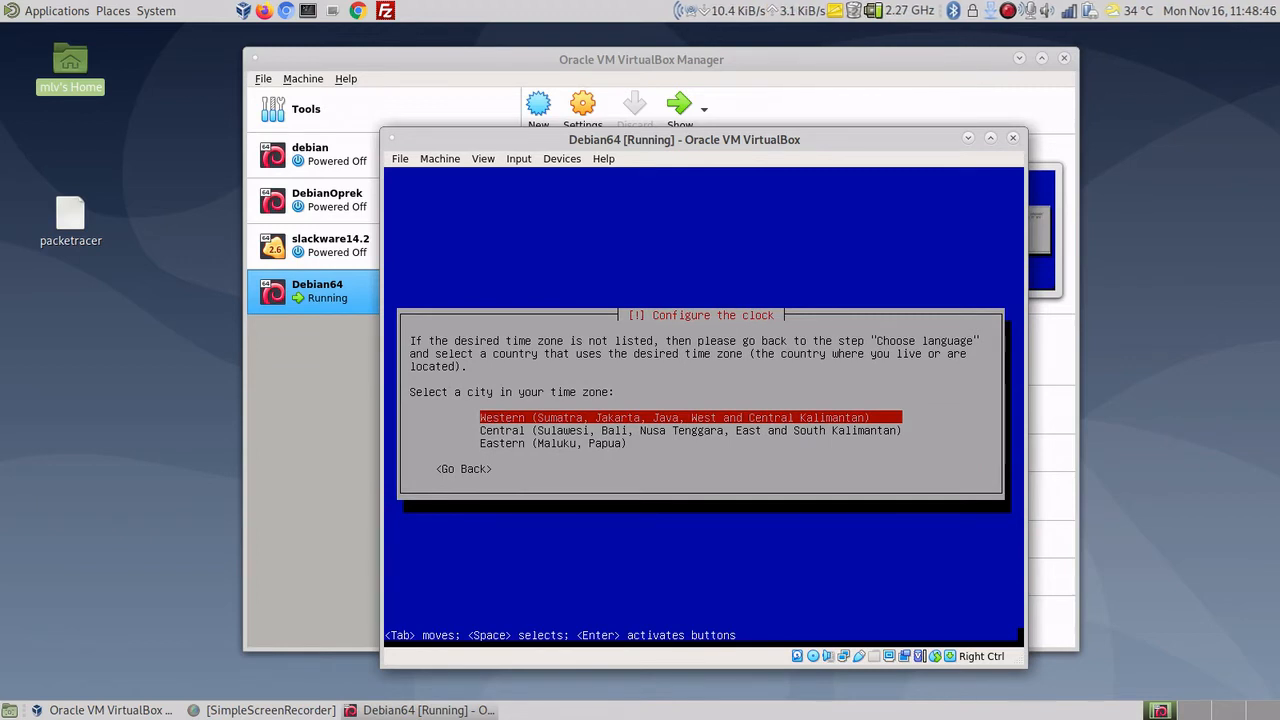
# Step: Set the time zone to Western (Sumatra, Jakarta, Java, West and Central Kalimantan) and choose the Manual partitioning method
pyautogui.press('Return')
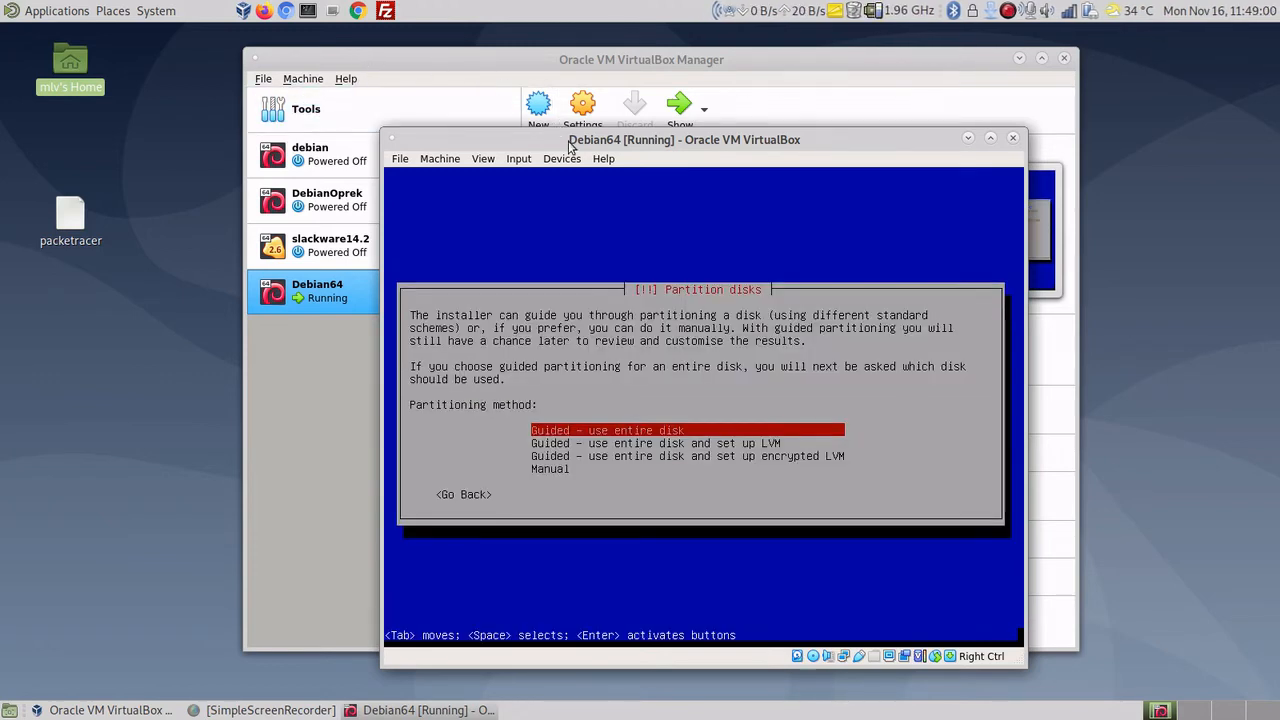
pyautogui.moveTo(571, 147); pyautogui.dragTo(538, 85)
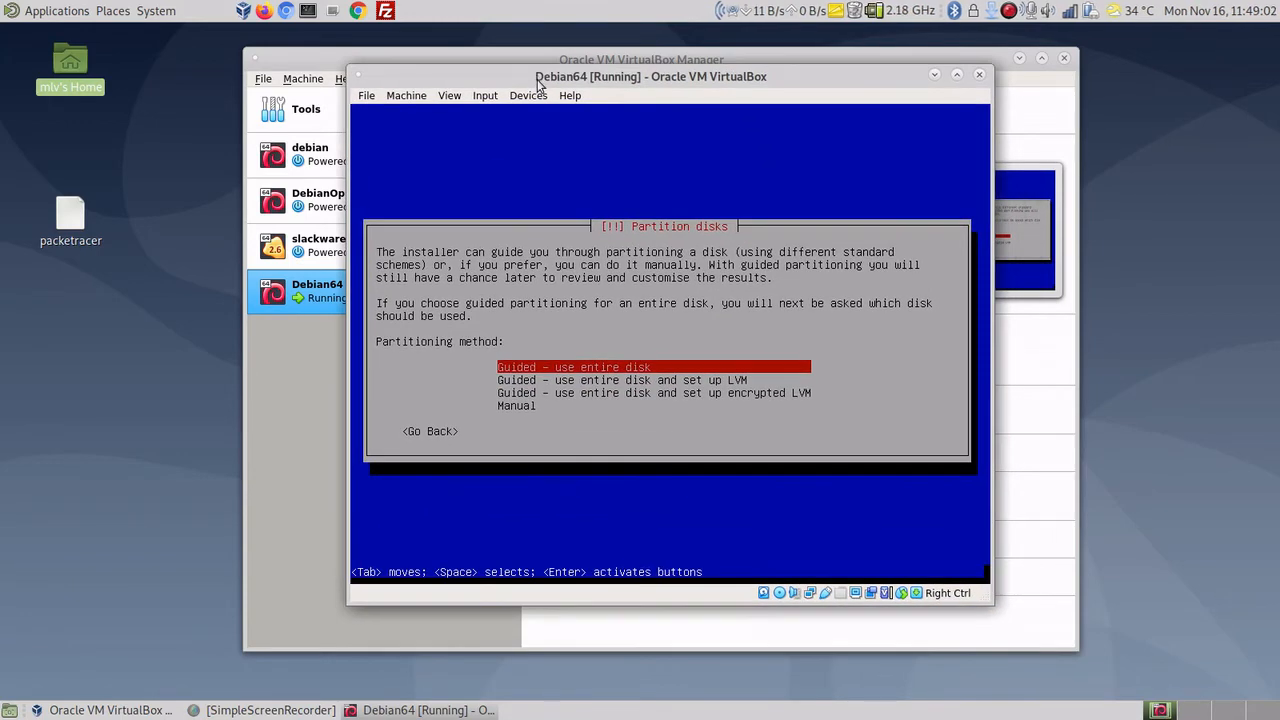
pyautogui.press('Down')
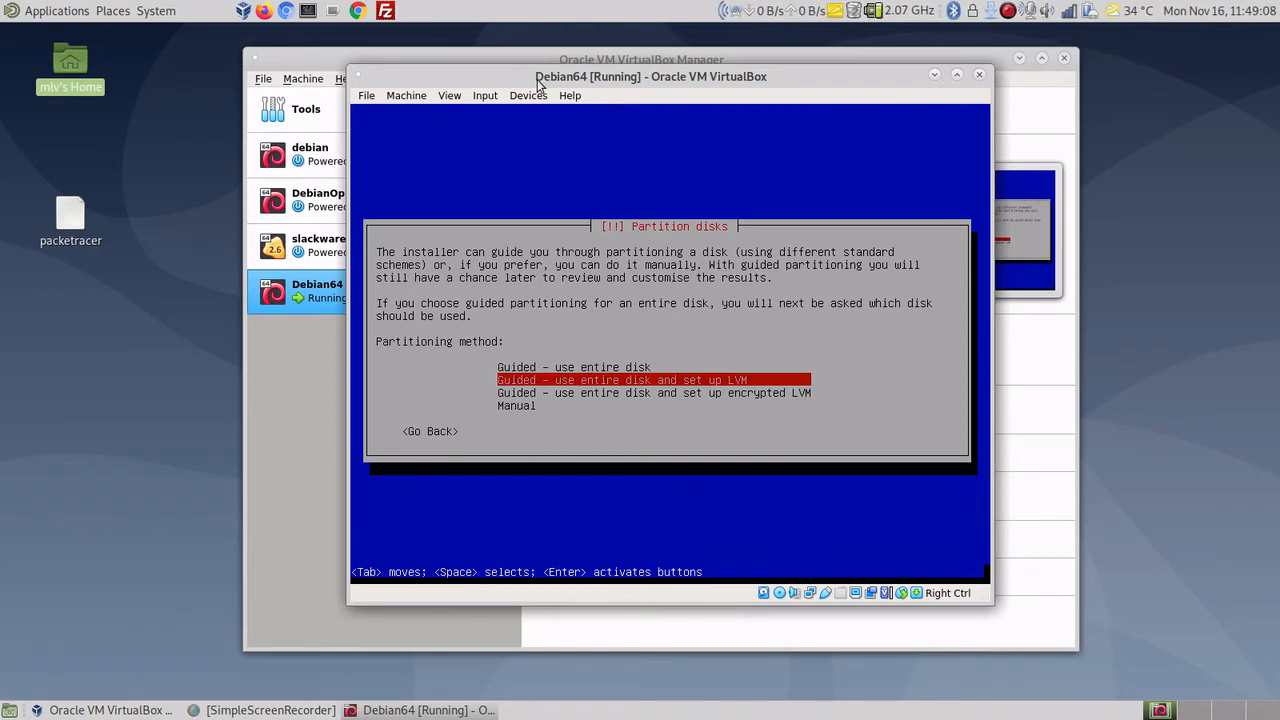
pyautogui.press('Down')
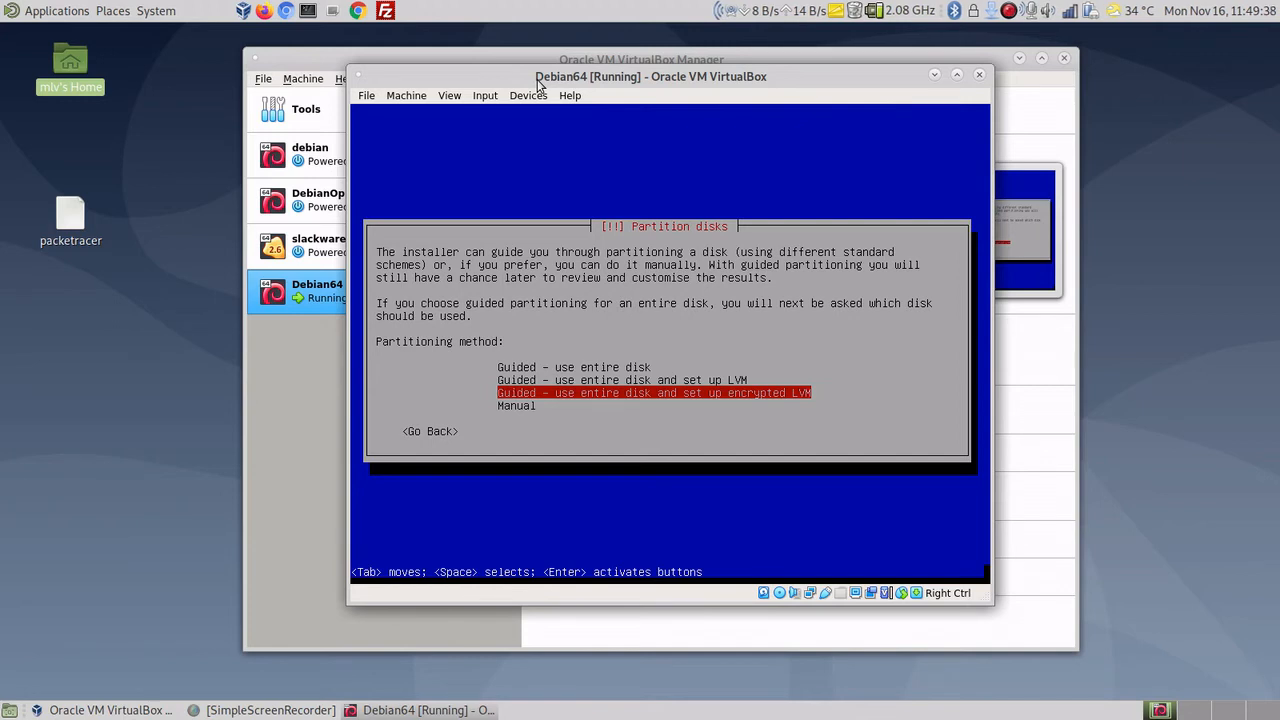
pyautogui.press('Down')
pyautogui.press('Return')
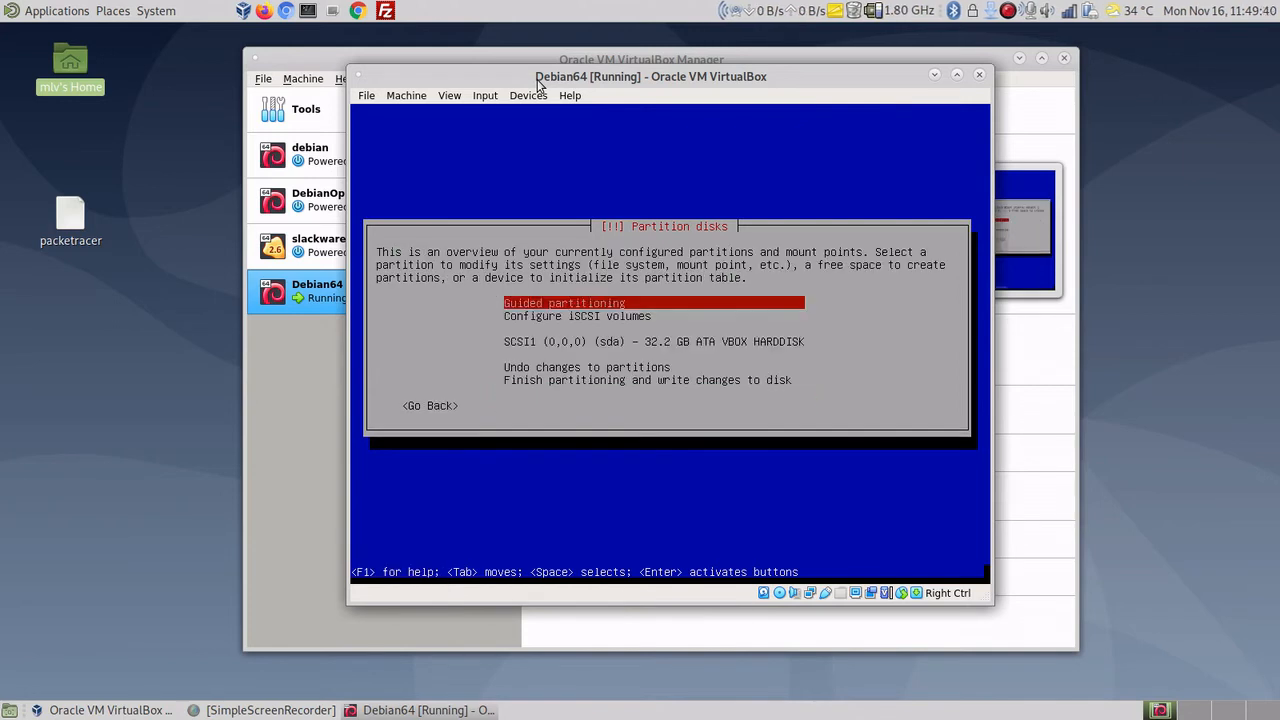
# Step: Create a new empty partition table on the SCSI1 (sda) VBOX hard disk
pyautogui.press('Down')
pyautogui.press('Down')
pyautogui.press('Down')
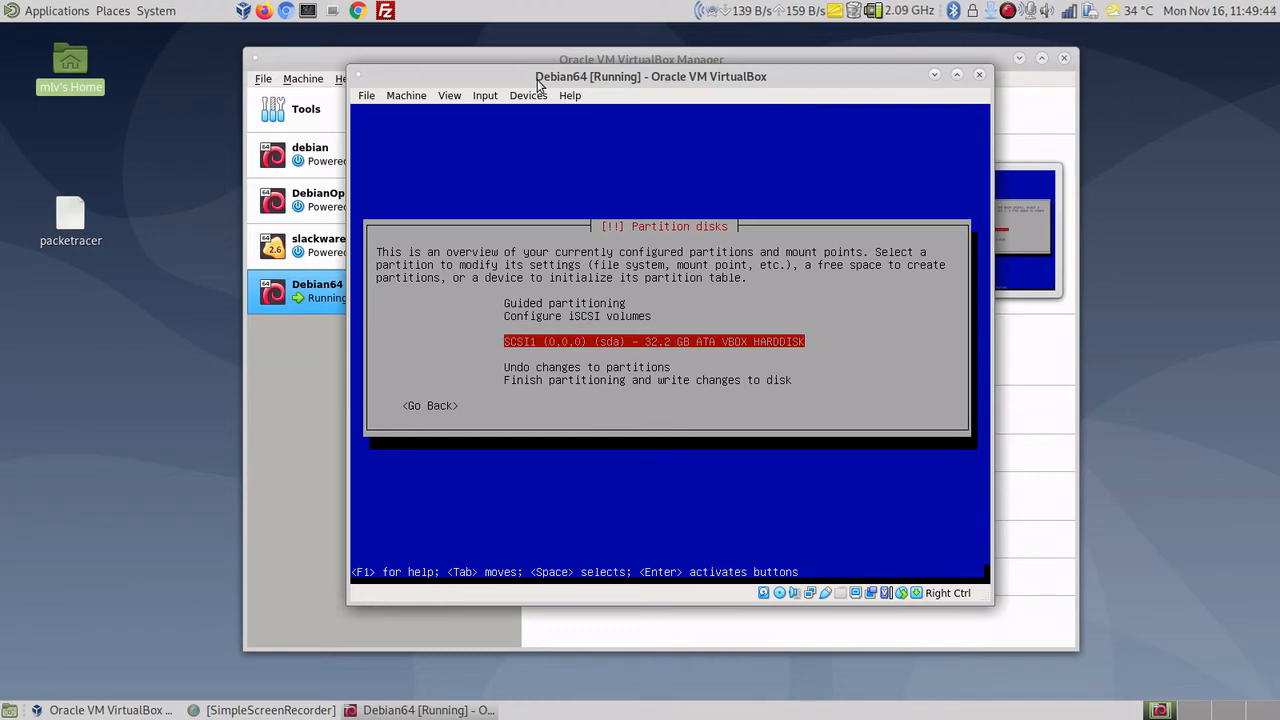
pyautogui.press('Return')
pyautogui.press('Left')
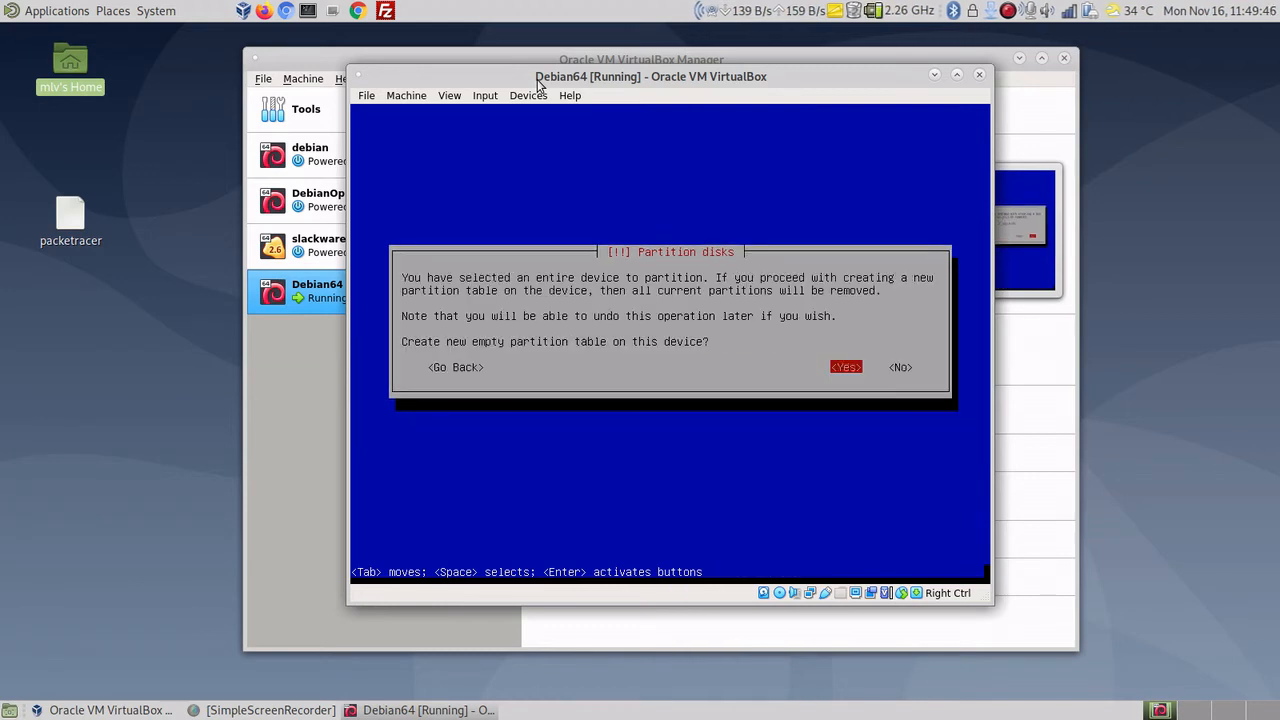
pyautogui.press('Return')
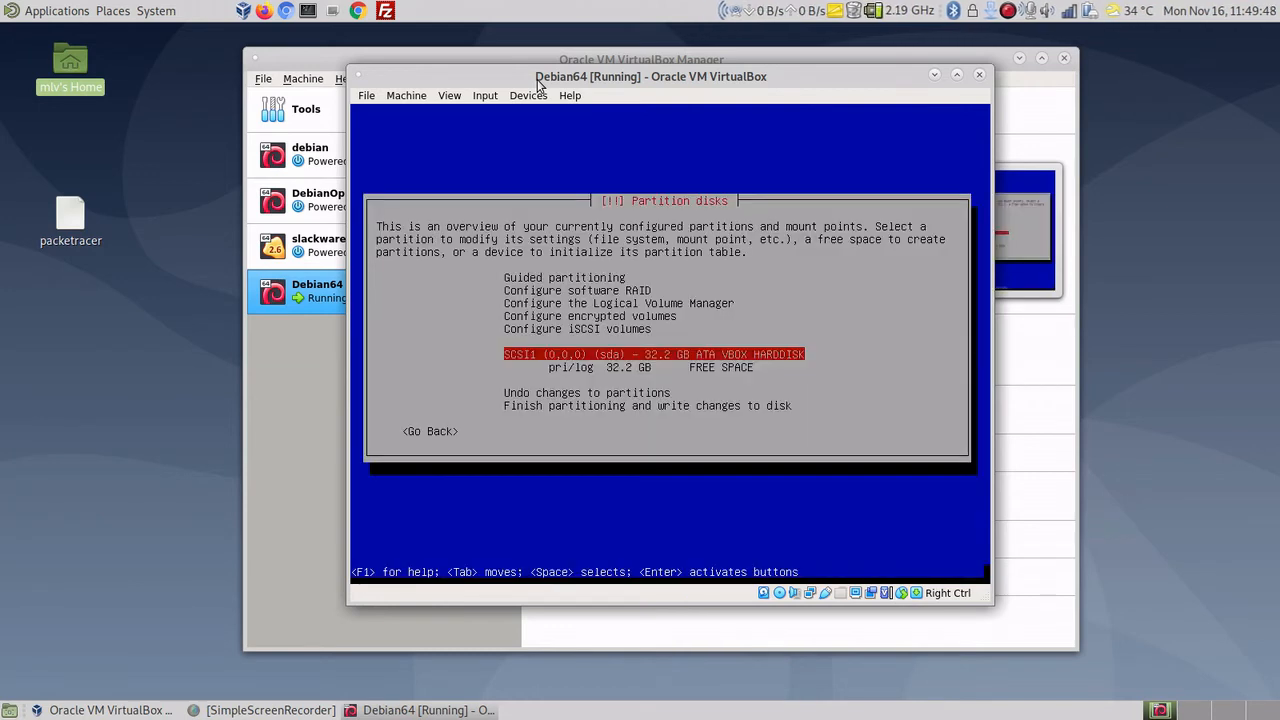
# Step: Create a new 15GB partition of the default type at the beginning of the disk's free space
pyautogui.press('Down')
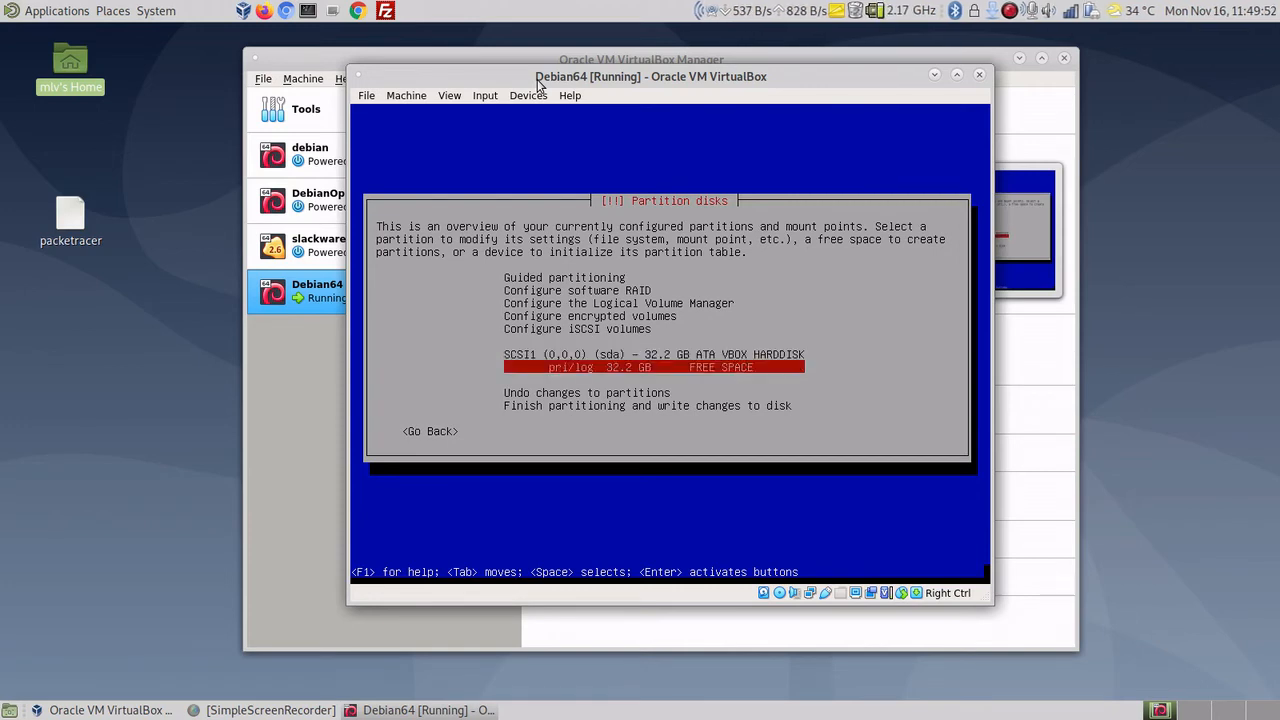
pyautogui.press('Return')
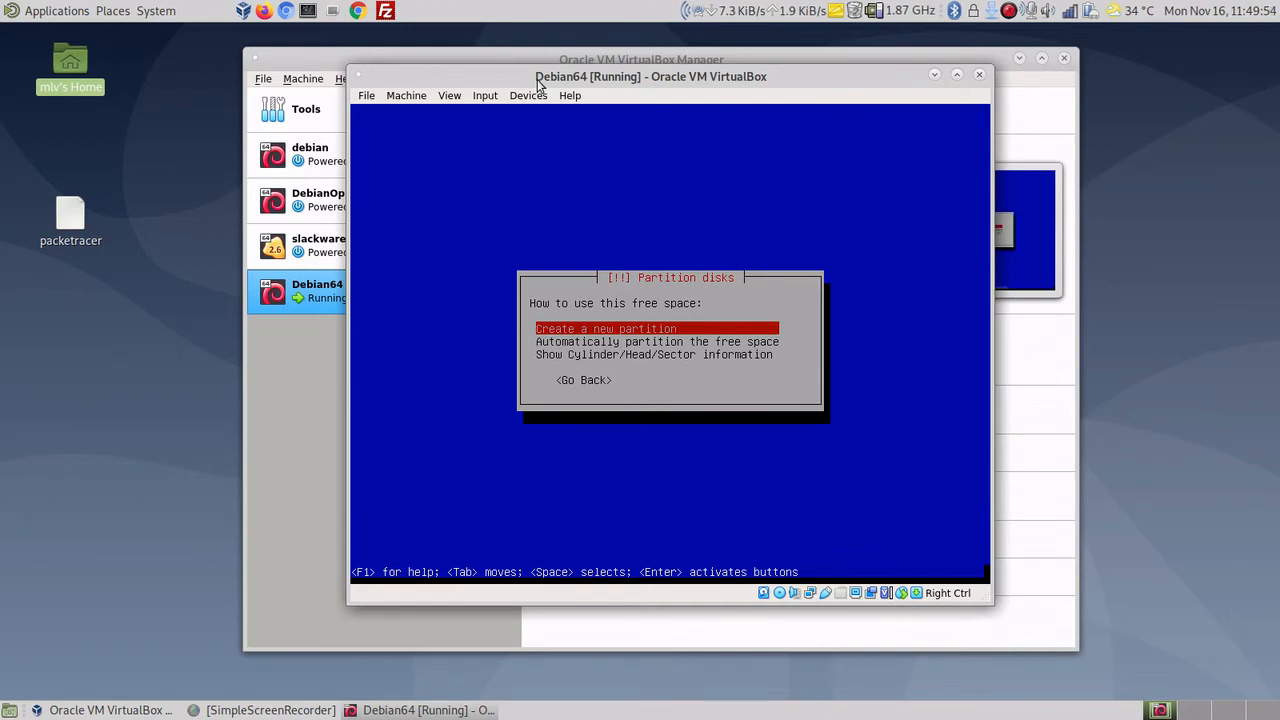
pyautogui.press('Return')
pyautogui.press('BackSpace')
pyautogui.press('BackSpace')
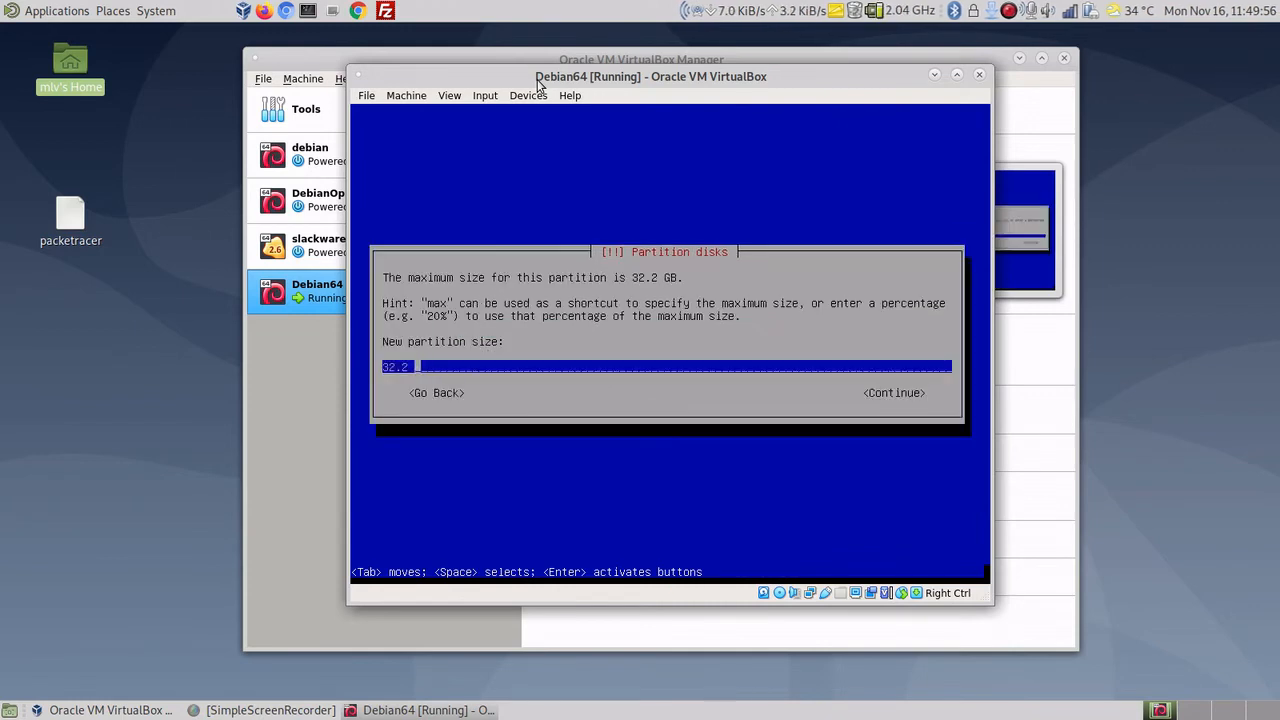
pyautogui.press('BackSpace')
pyautogui.press('BackSpace')
pyautogui.press('BackSpace')
pyautogui.write('15')
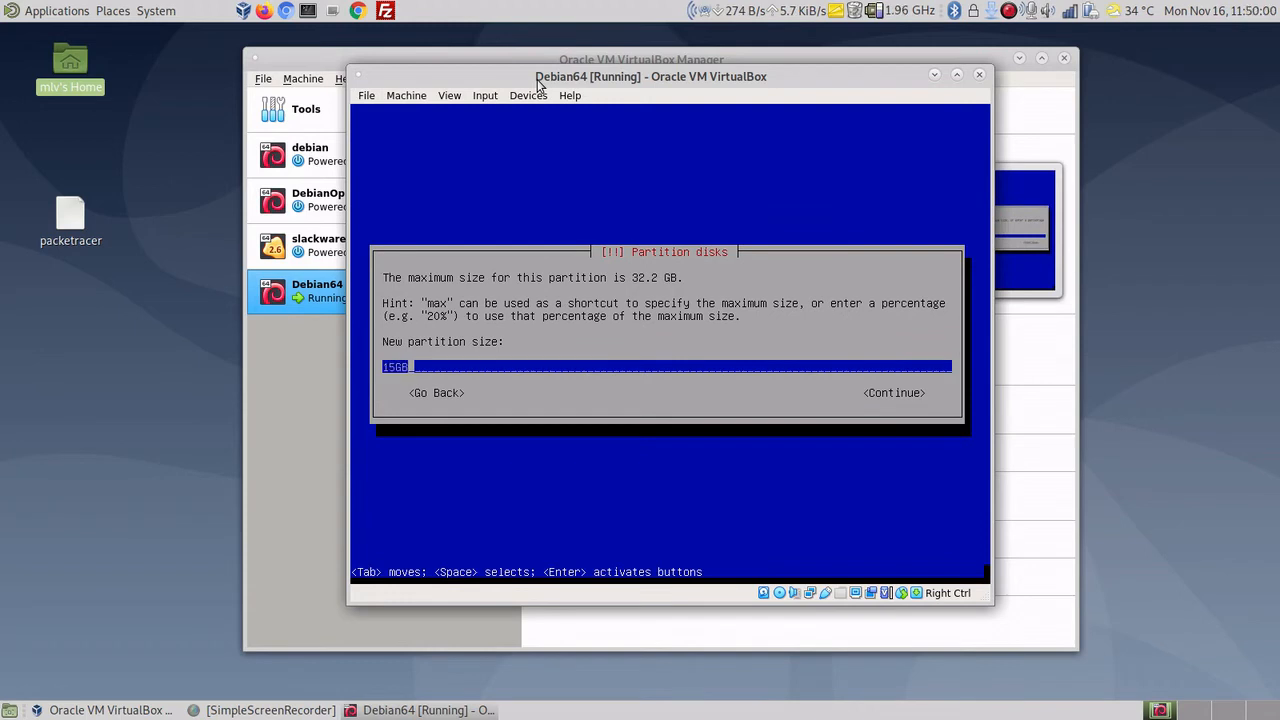
pyautogui.press('Return')
pyautogui.press('Return')
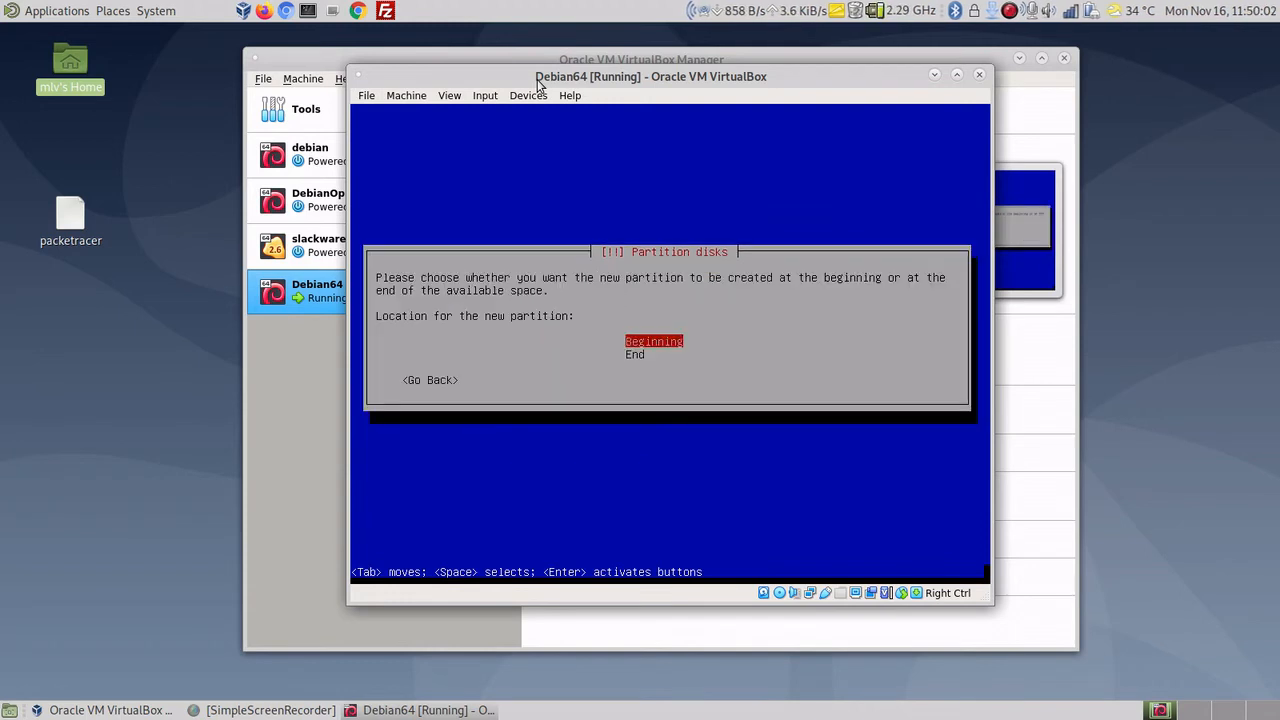
pyautogui.press('Return')
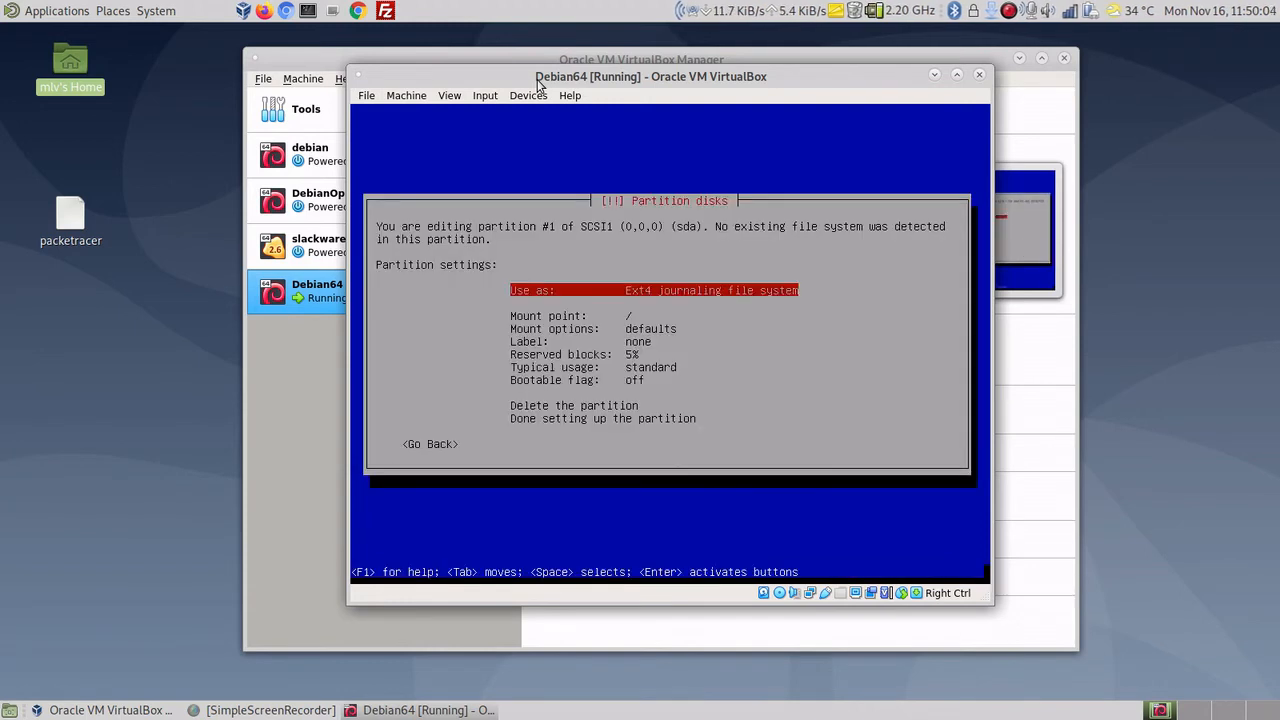
# Step: Look through the available file systems and other usage options for partition #1
pyautogui.press('Return')
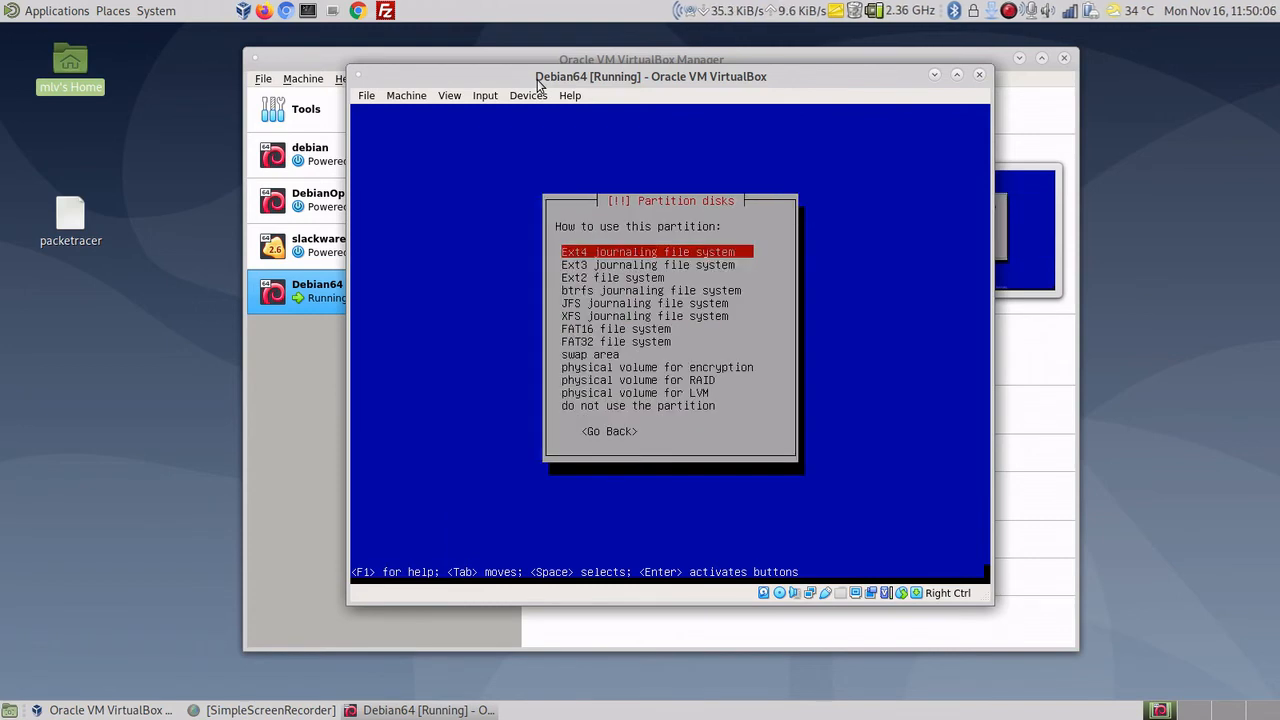
pyautogui.press('Down')
pyautogui.press('Down')
pyautogui.press('Down')
pyautogui.press('Down')
pyautogui.press('Down')
pyautogui.press('Down')
pyautogui.press('Down')
pyautogui.press('Down')
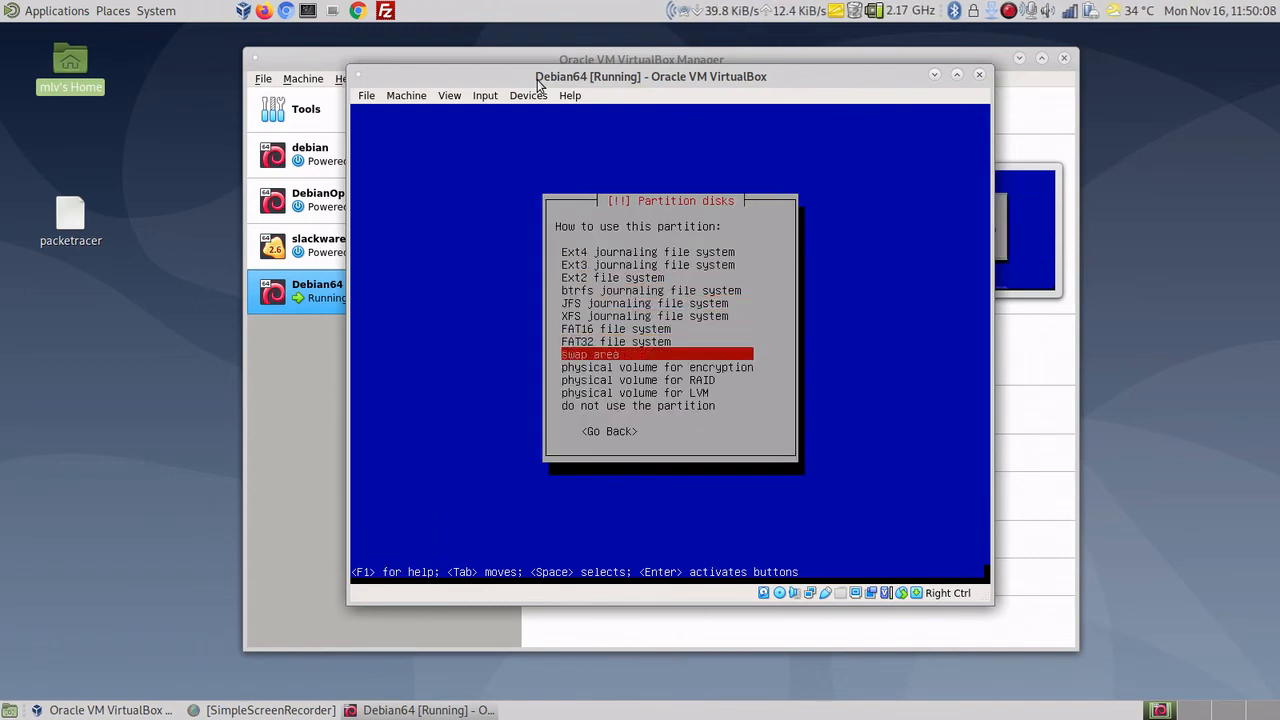
pyautogui.press('Up')
pyautogui.press('Up')
pyautogui.press('Up')
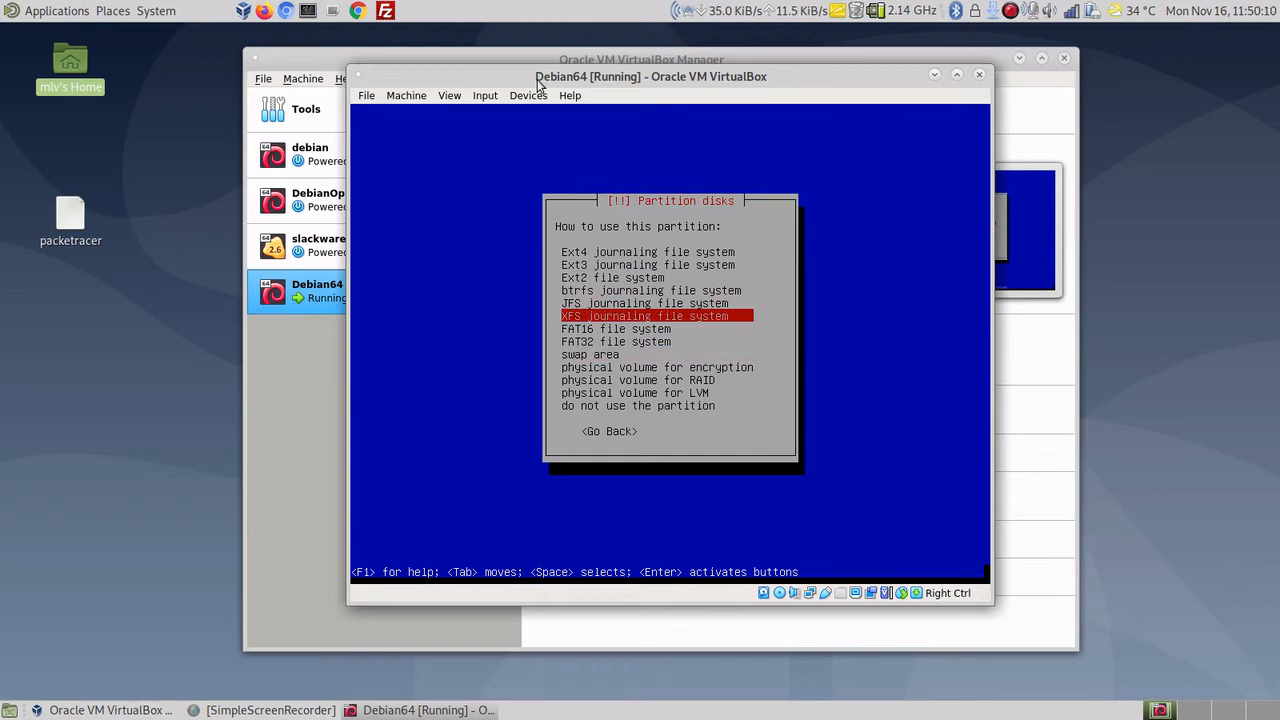
pyautogui.press('Up')
pyautogui.press('Up')
pyautogui.press('Up')
pyautogui.press('Down')
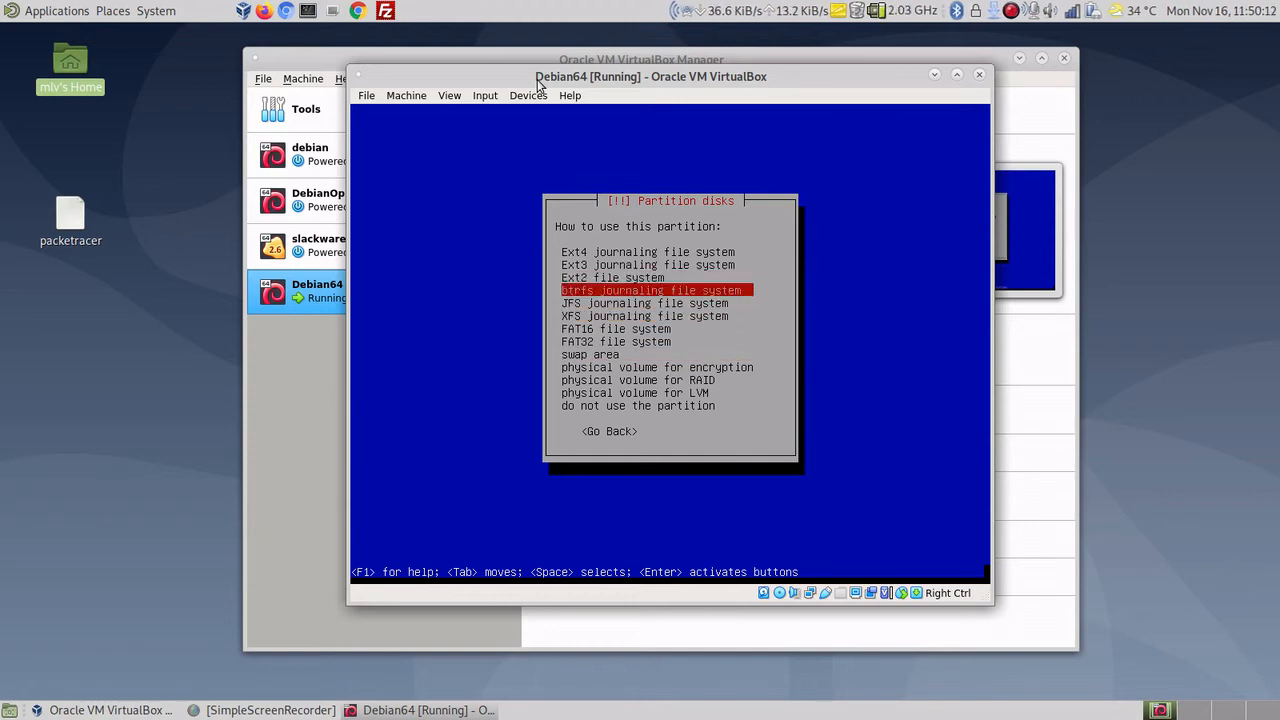
pyautogui.press('Up')
pyautogui.press('Up')
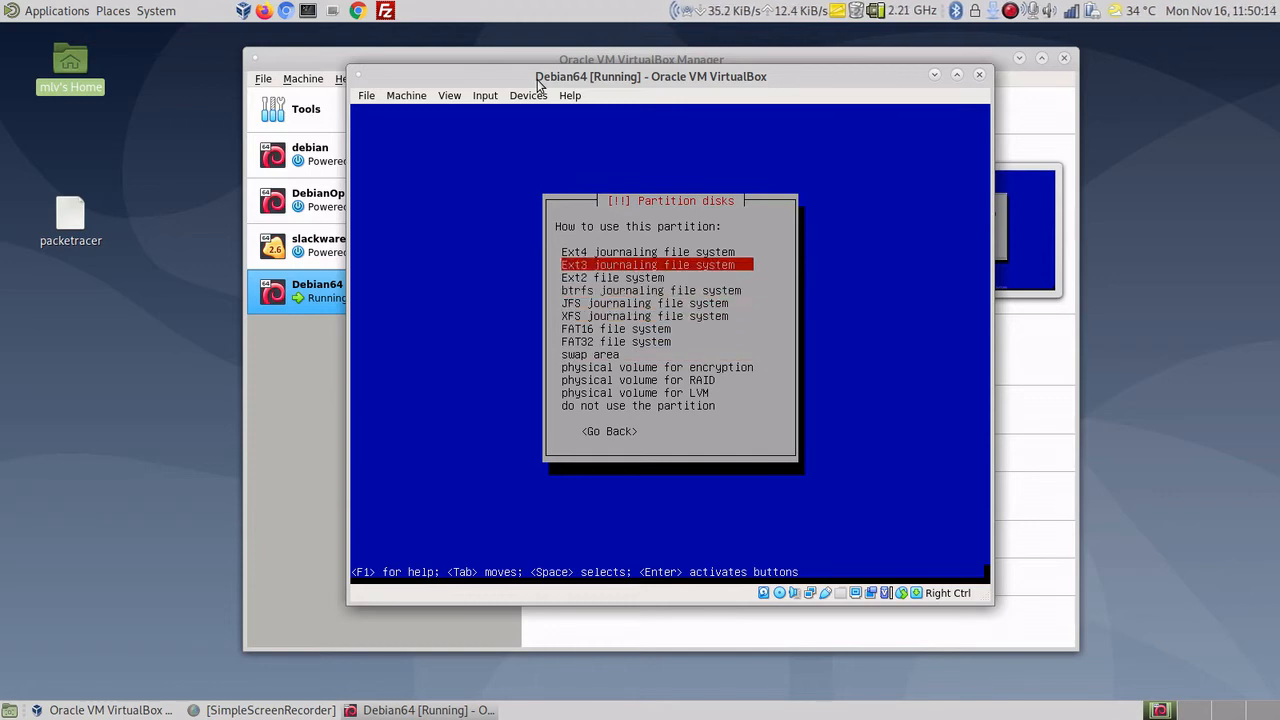
pyautogui.press('Up')
pyautogui.press('Down')
pyautogui.press('Down')
pyautogui.press('Down')
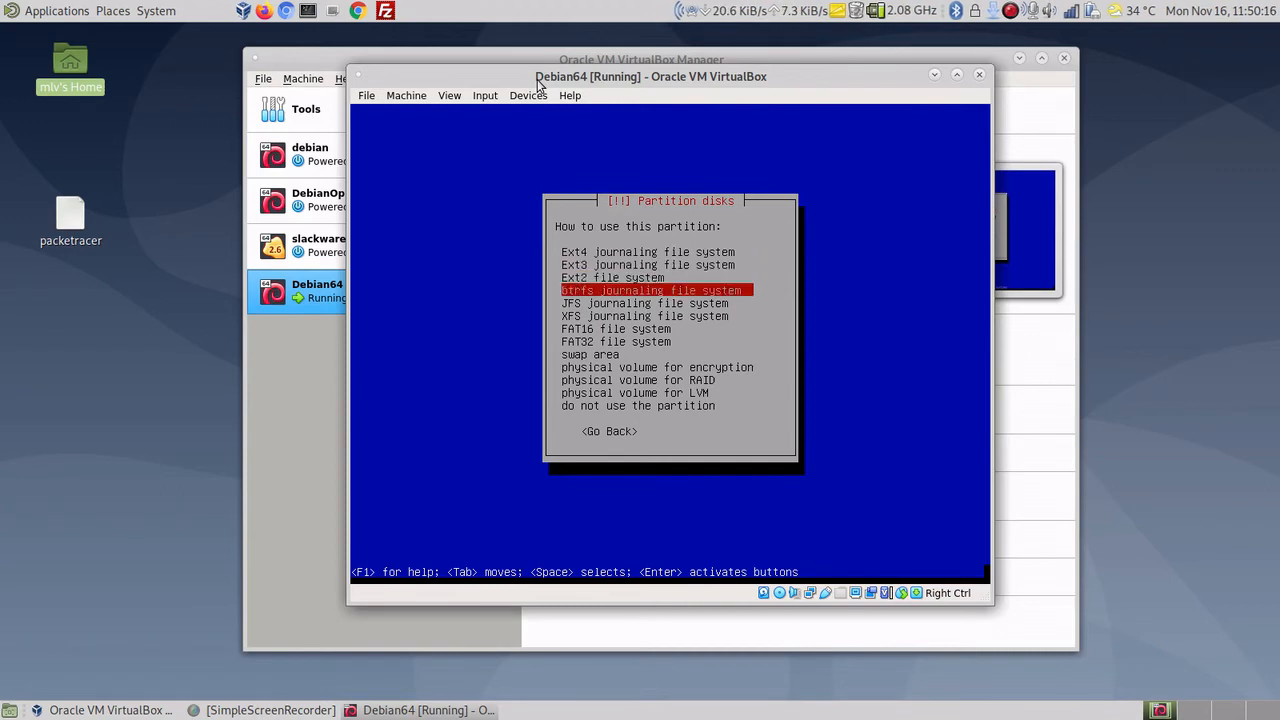
pyautogui.press('Down')
pyautogui.press('Down')
pyautogui.press('Down')
pyautogui.press('Down')
pyautogui.press('Down')
pyautogui.press('Down')
pyautogui.press('Down')
pyautogui.press('Down')
pyautogui.press('Down')
pyautogui.press('Up')
pyautogui.press('Up')
pyautogui.press('Up')
pyautogui.press('Up')
pyautogui.press('Up')
pyautogui.press('Up')
pyautogui.press('Up')
pyautogui.press('Up')
pyautogui.press('Up')
pyautogui.press('Up')
pyautogui.press('Up')
pyautogui.press('Up')
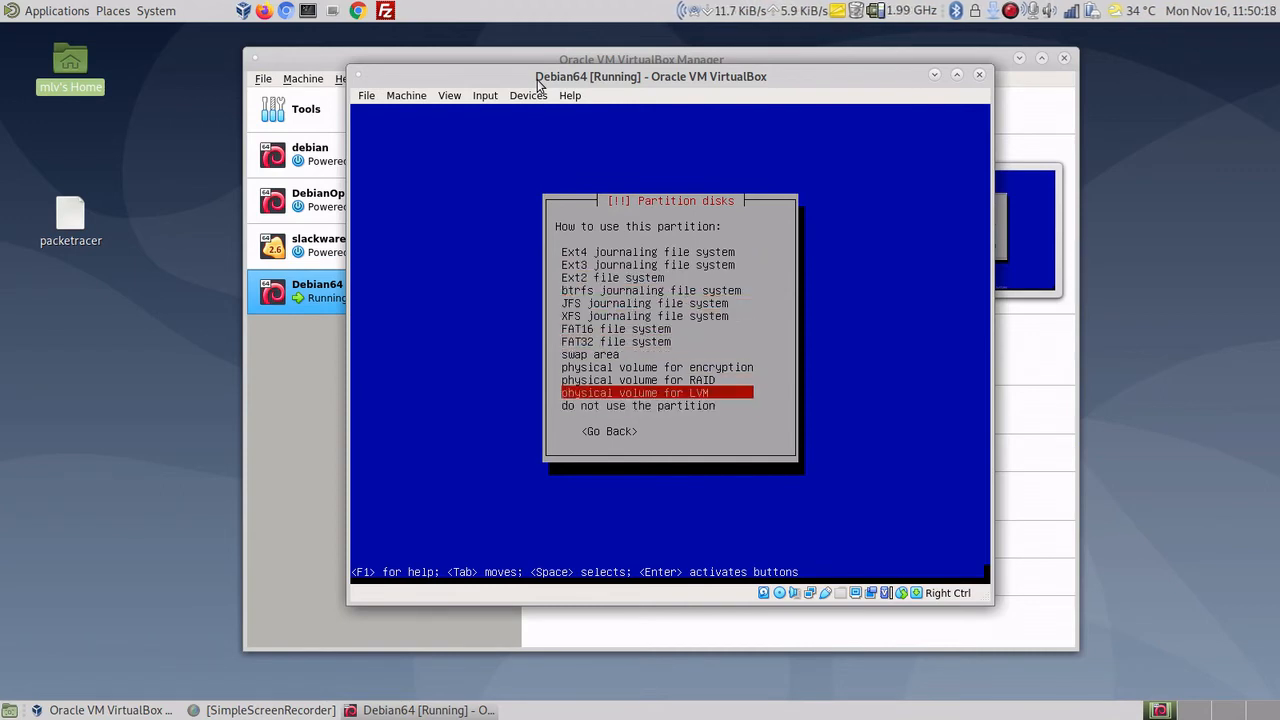
# Step: Set partition #1 to be used as XFS journaling file system
pyautogui.press('Down')
pyautogui.press('Down')
pyautogui.press('Down')
pyautogui.press('Down')
pyautogui.press('Down')
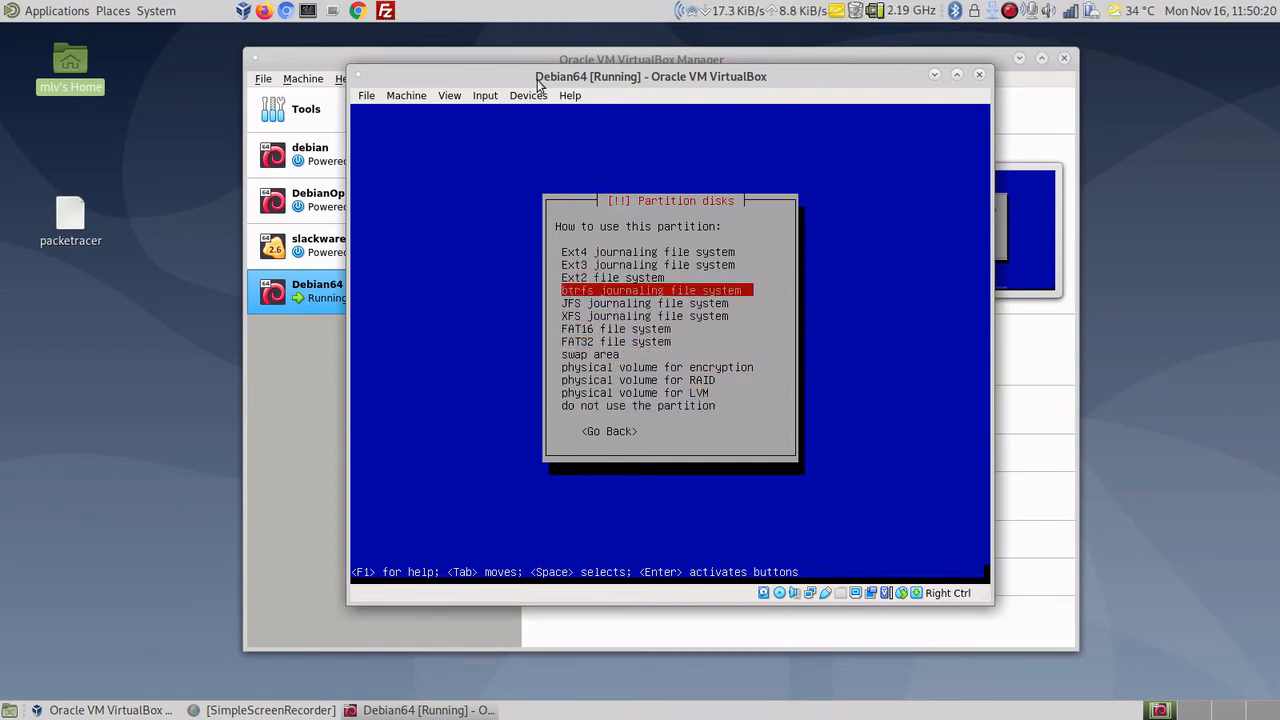
pyautogui.press('Down')
pyautogui.press('Up')
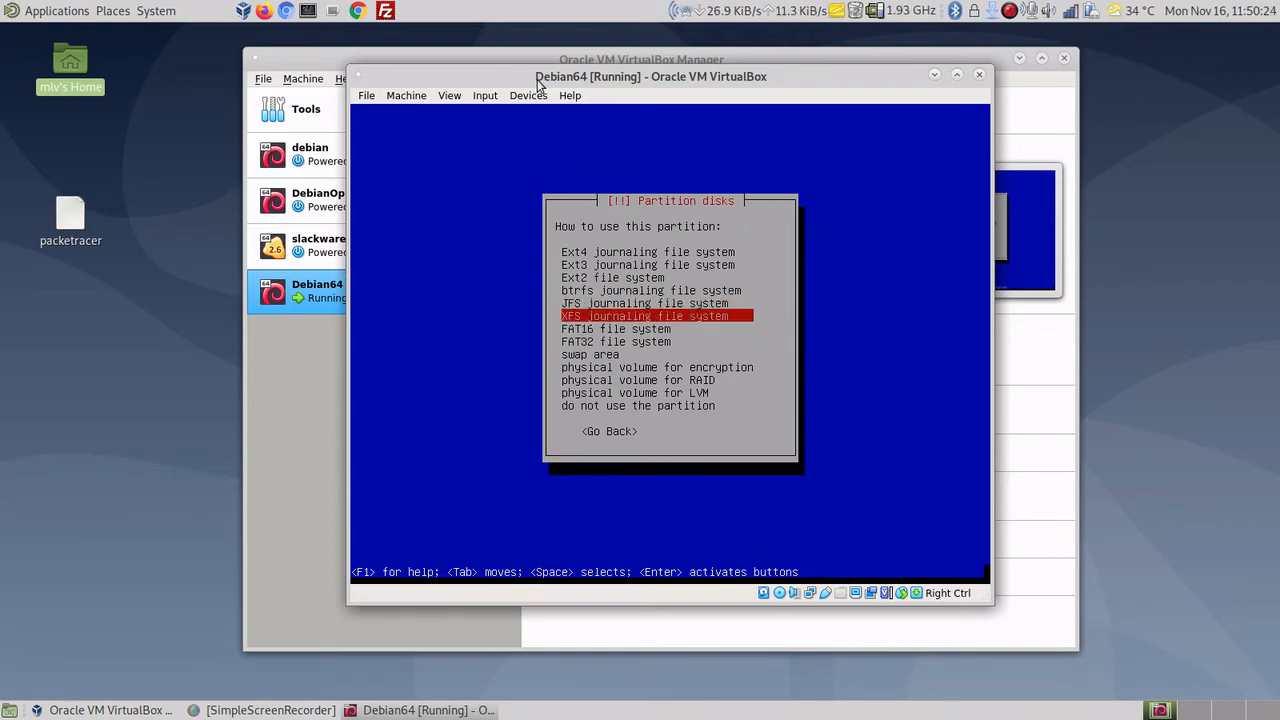
pyautogui.press('Return')
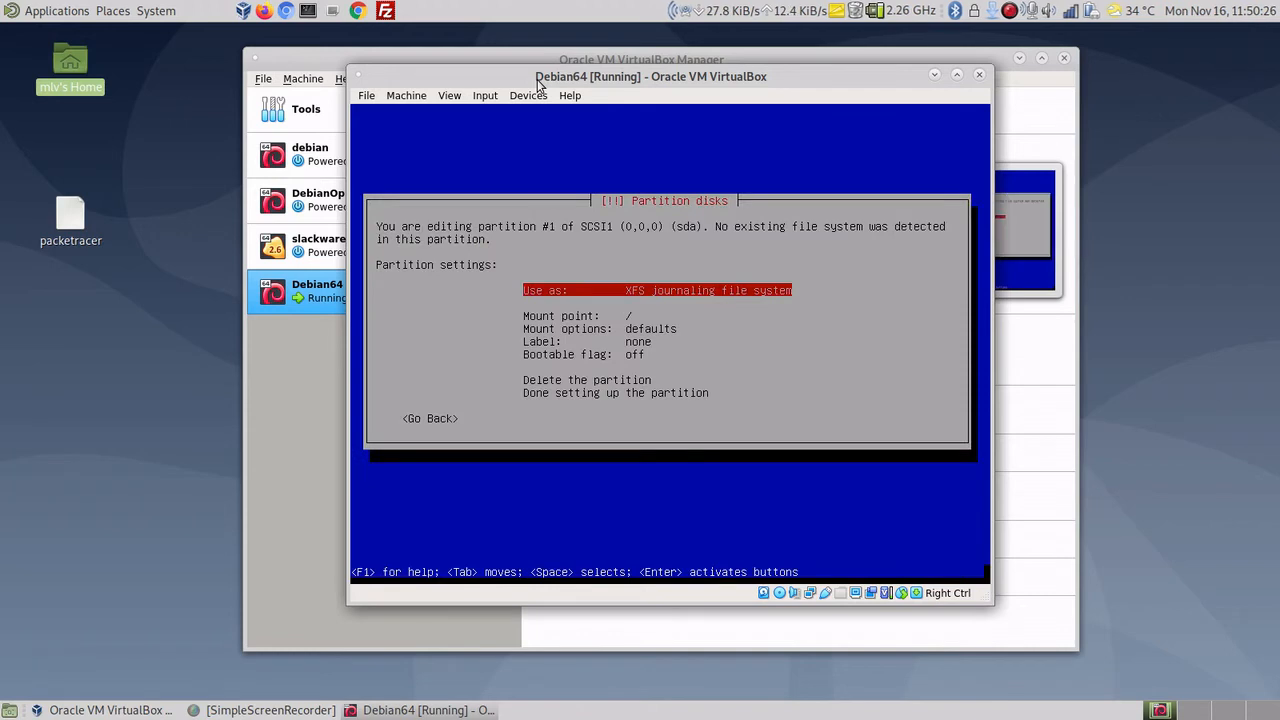
# Step: Finish setting up partition #1, keeping the mount point / and the default mount options
pyautogui.press('Down')
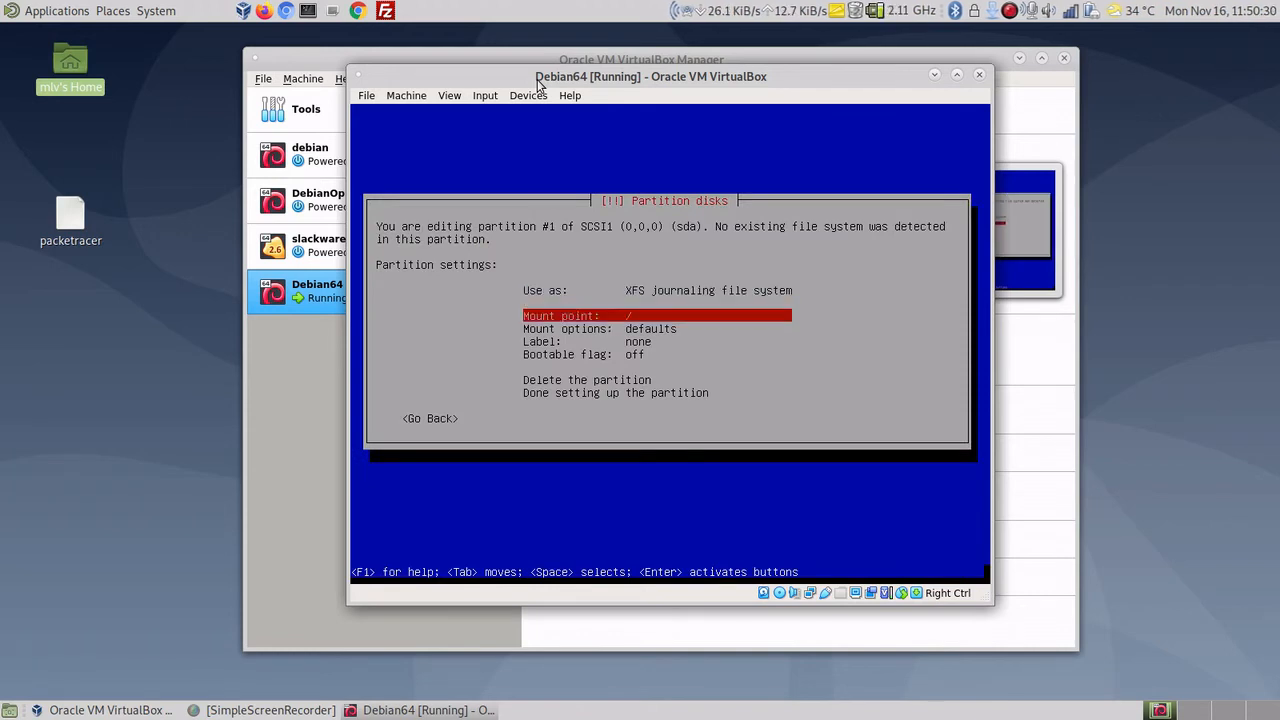
pyautogui.press('Down')
pyautogui.press('Down')
pyautogui.press('Down')
pyautogui.press('Down')
pyautogui.press('Down')
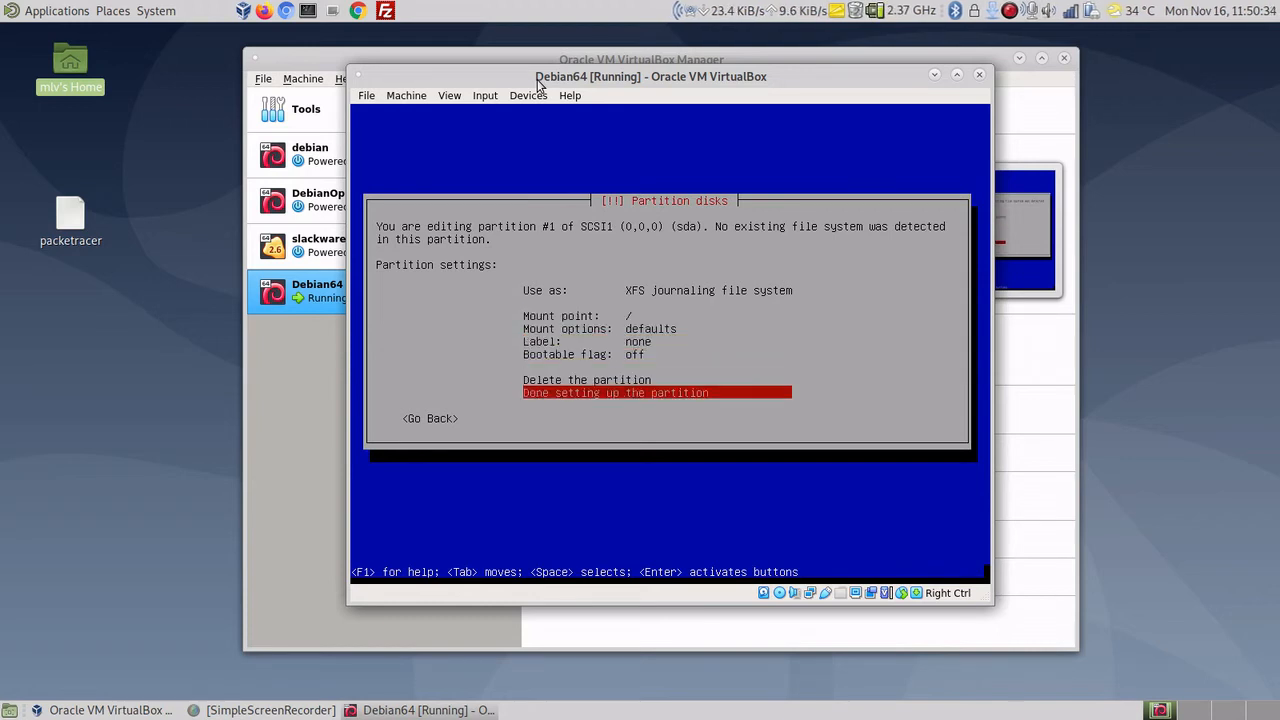
pyautogui.press('Return')
# Step: Create a new 16GB primary partition at the beginning of the remaining free space
pyautogui.press('Down')
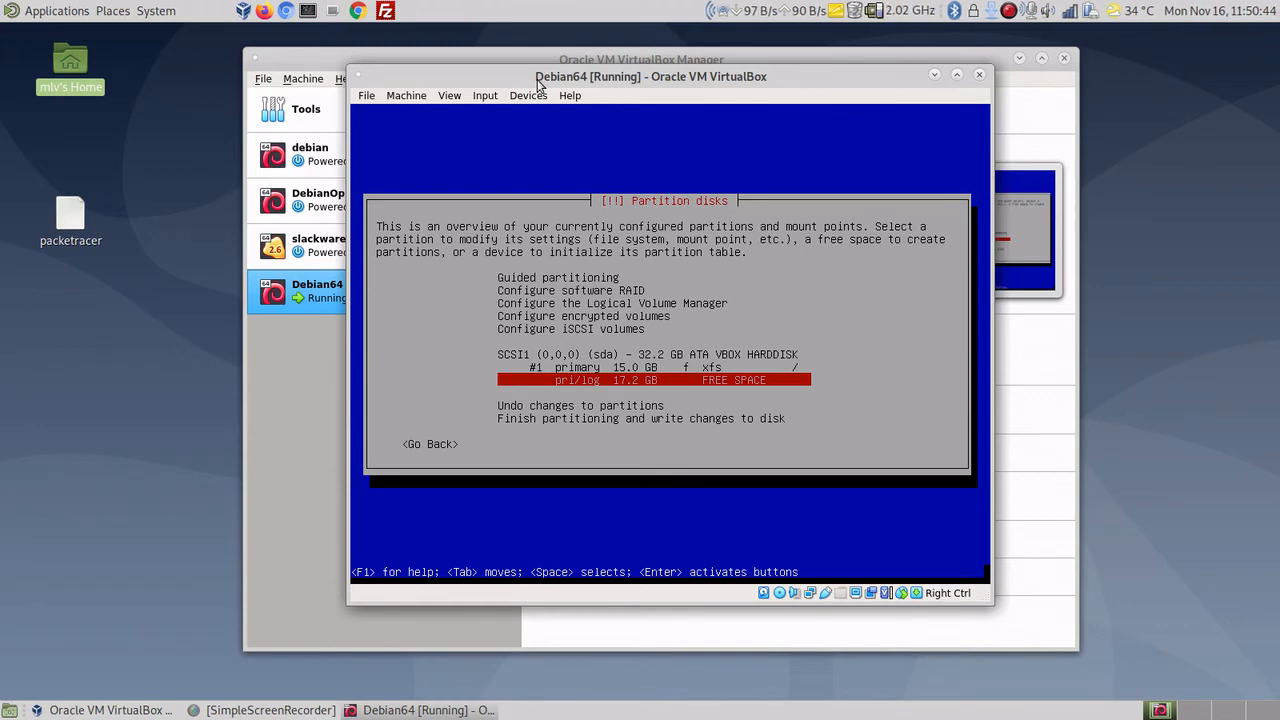
pyautogui.press('Return')
pyautogui.press('Return')
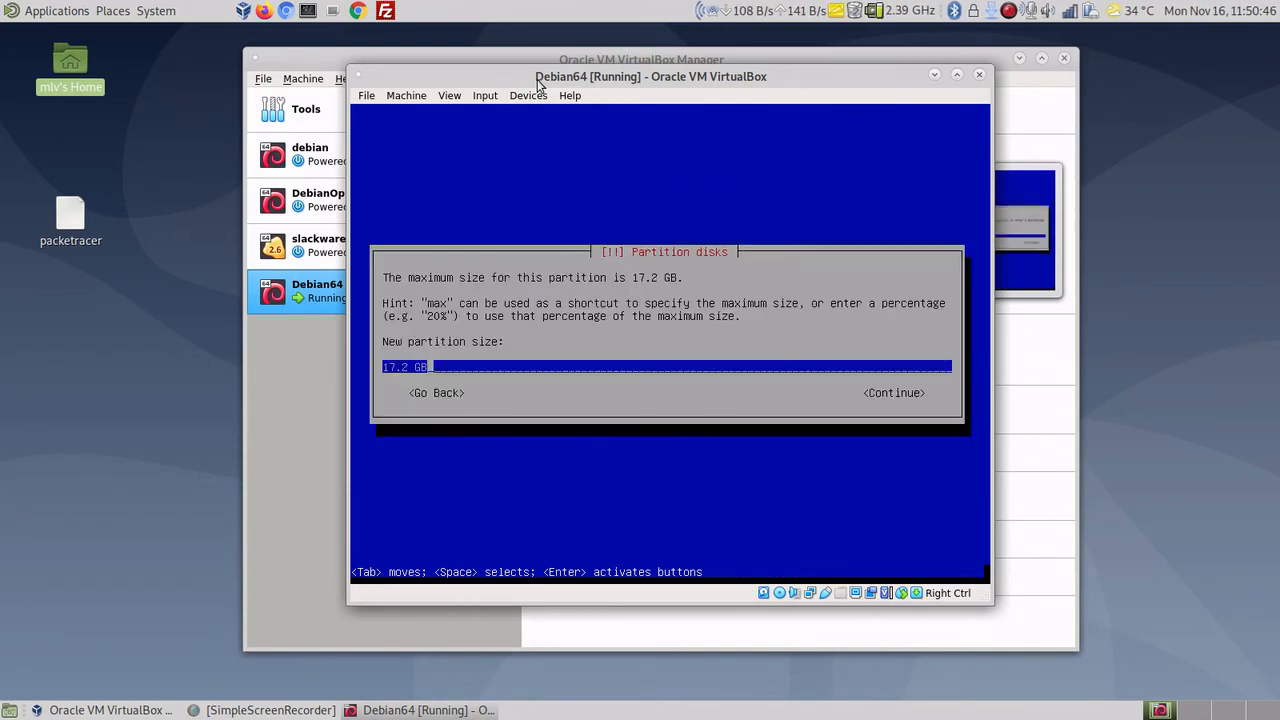
pyautogui.press('BackSpace')
pyautogui.press('BackSpace')
pyautogui.press('BackSpace')
pyautogui.press('BackSpace')
pyautogui.press('BackSpace')
pyautogui.press('BackSpace')
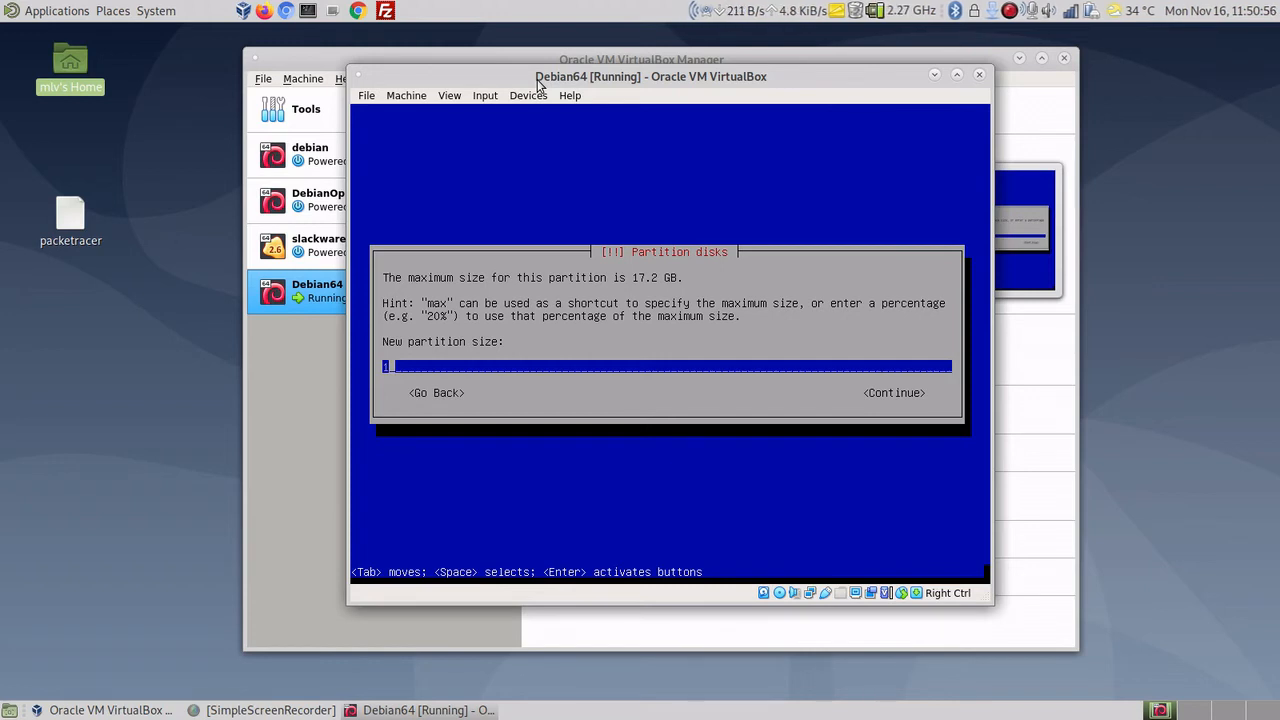
pyautogui.write('6GB')
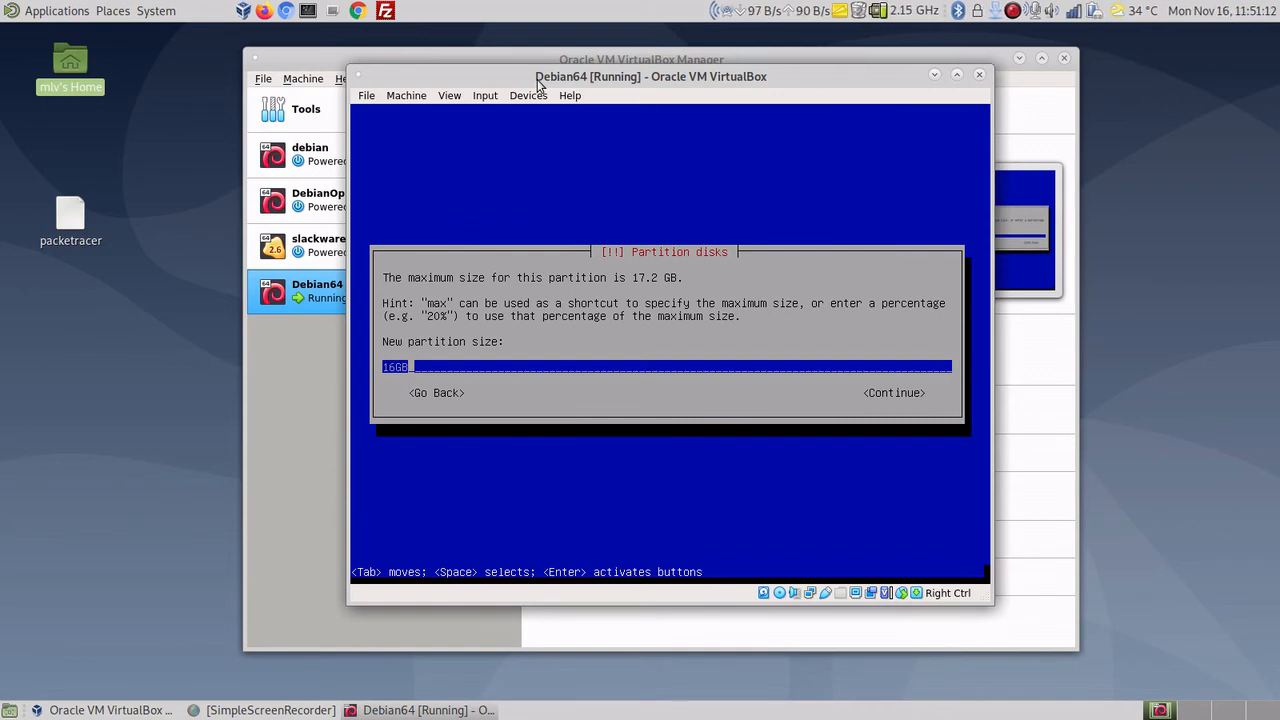
pyautogui.press('Return')
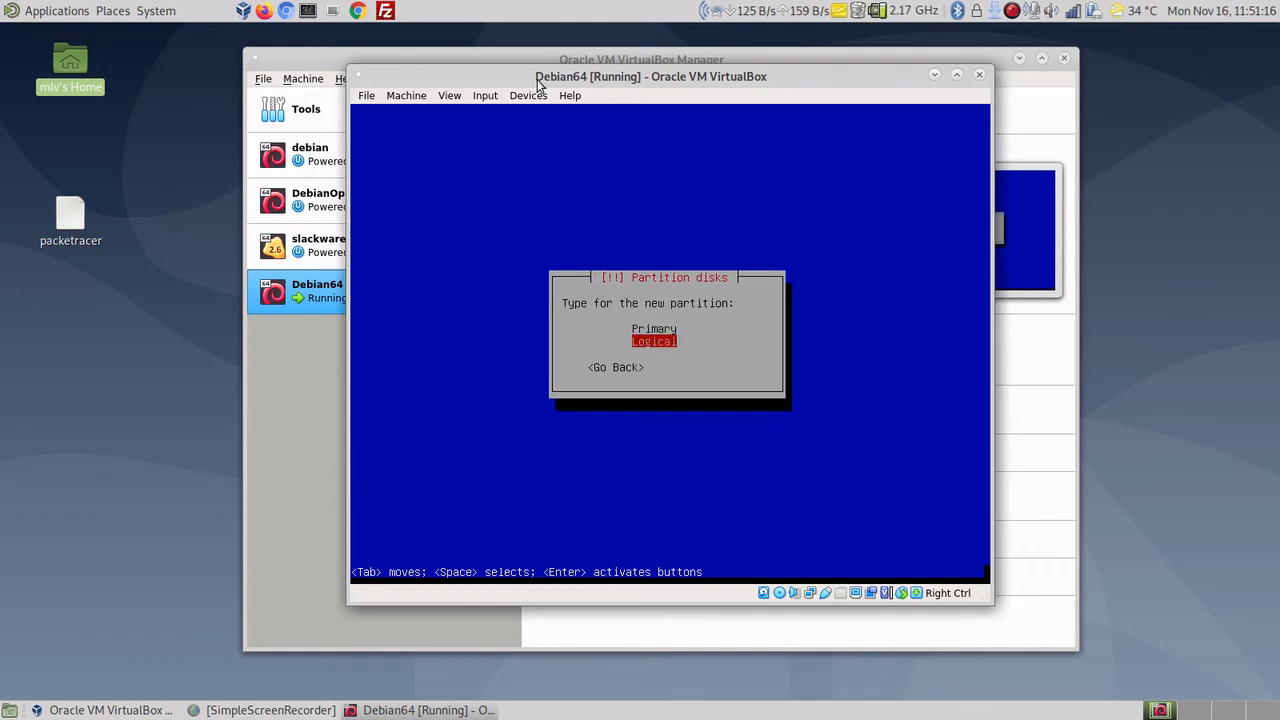
pyautogui.press('Up')
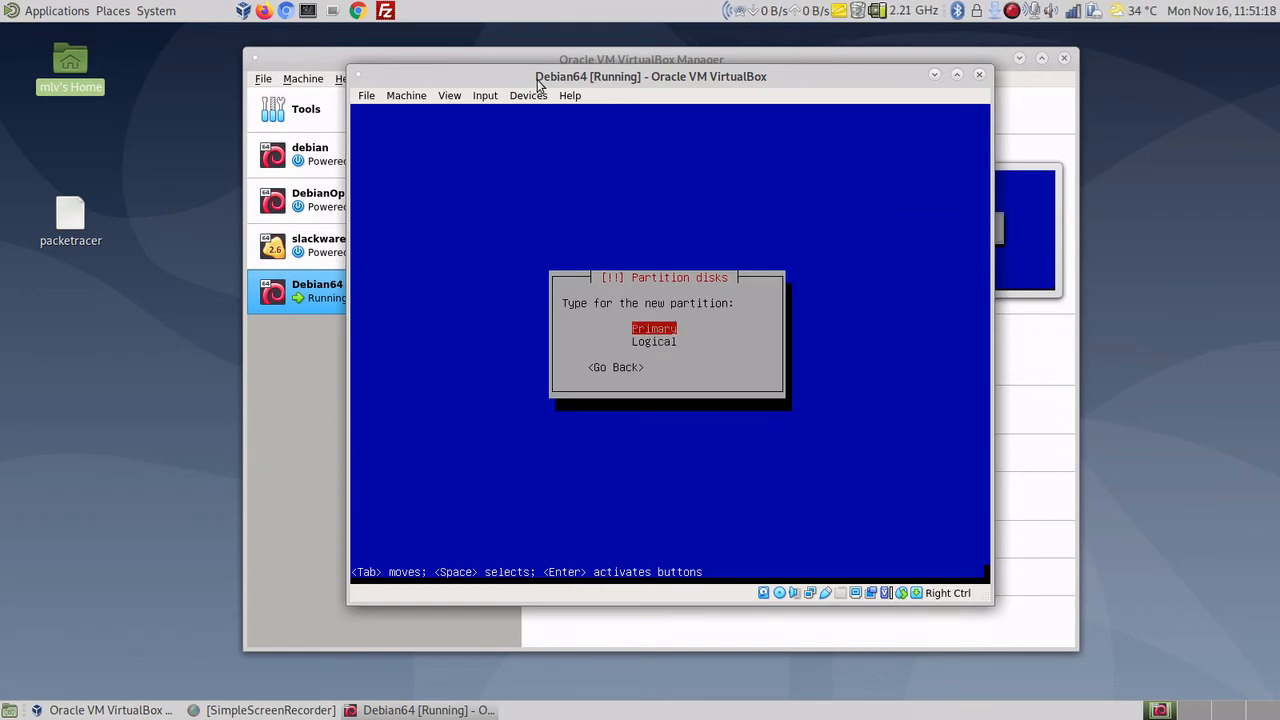
pyautogui.press('Return')
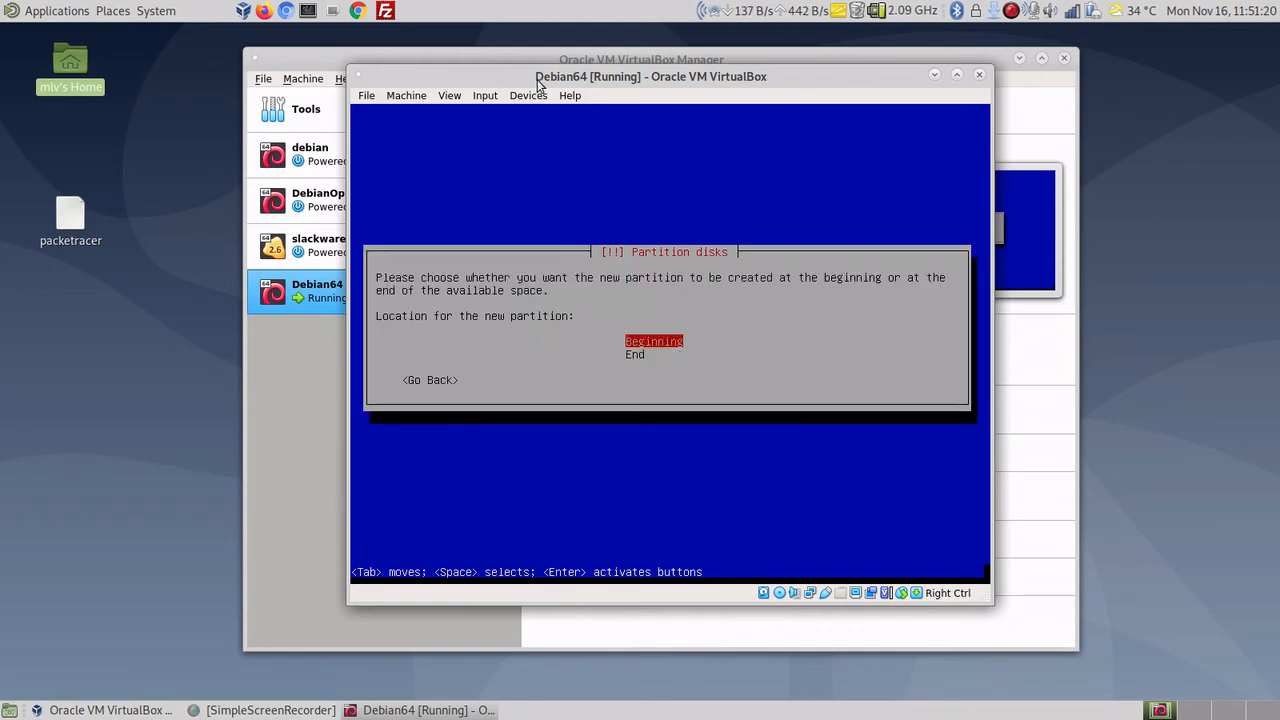
pyautogui.press('Return')
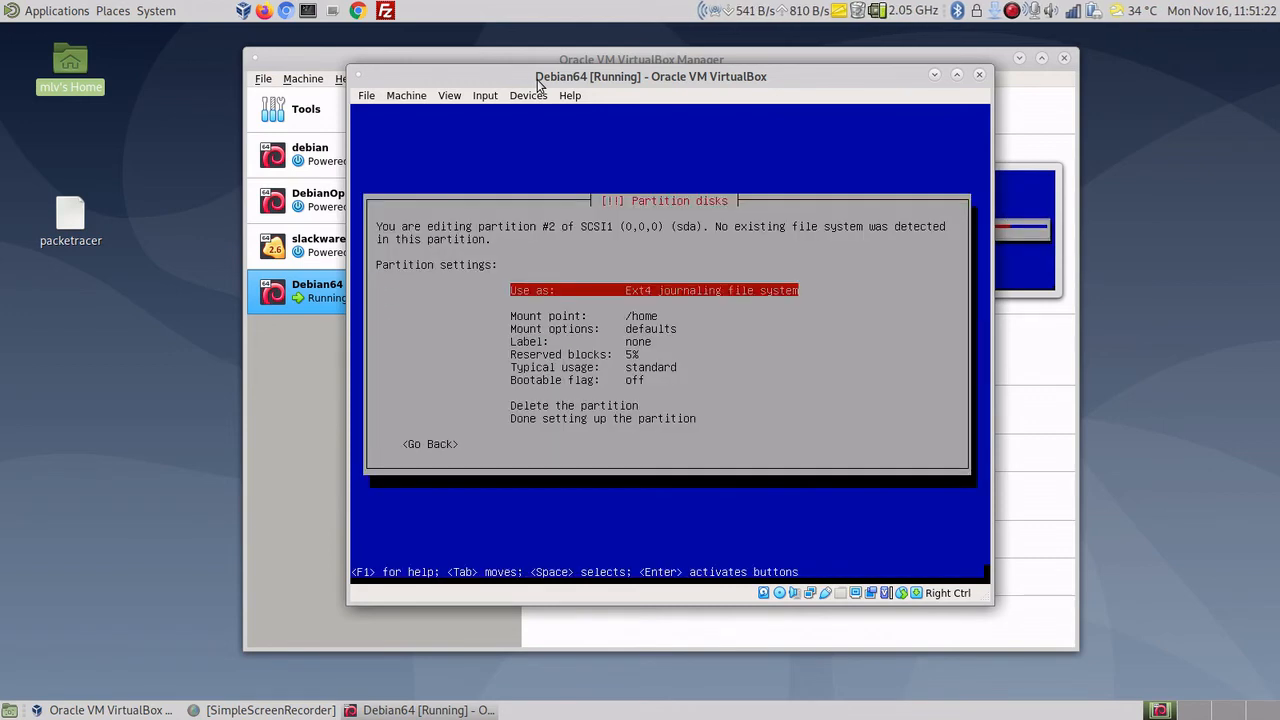
# Step: Choose the Ext4 journaling file system for partition #2
pyautogui.press('Down')
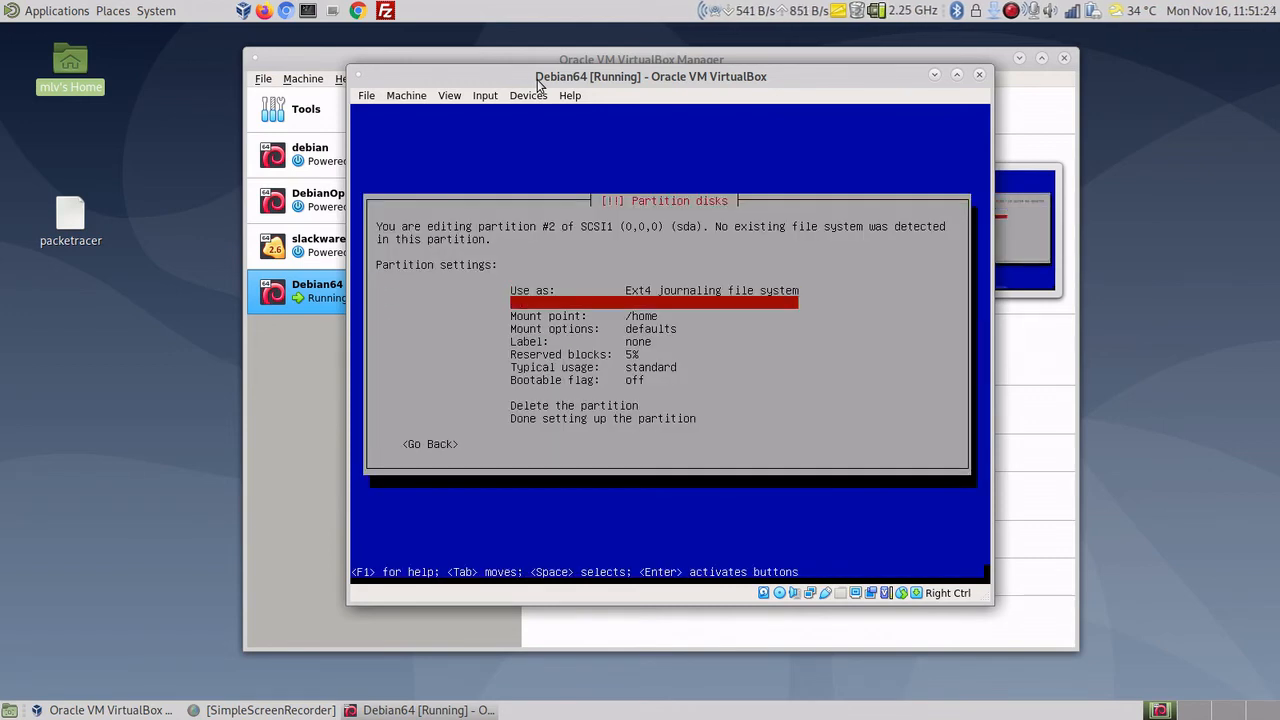
pyautogui.press('Up')
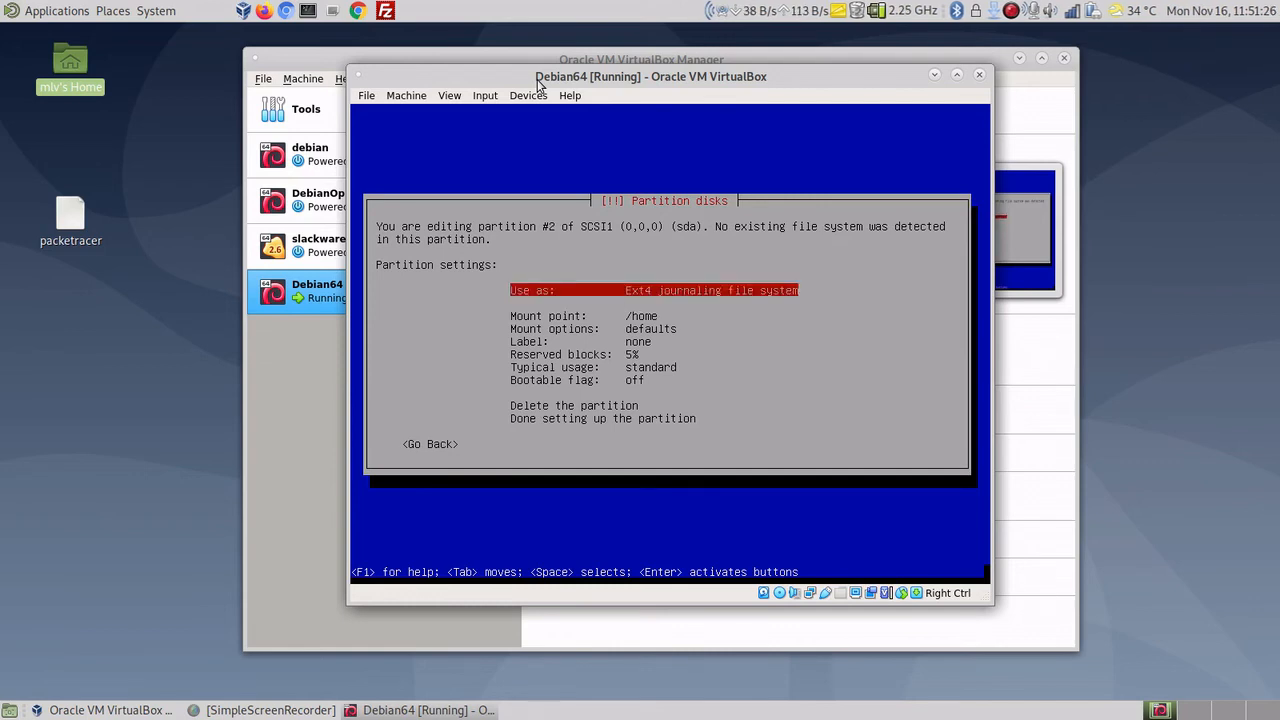
pyautogui.press('Down')
pyautogui.press('Down')
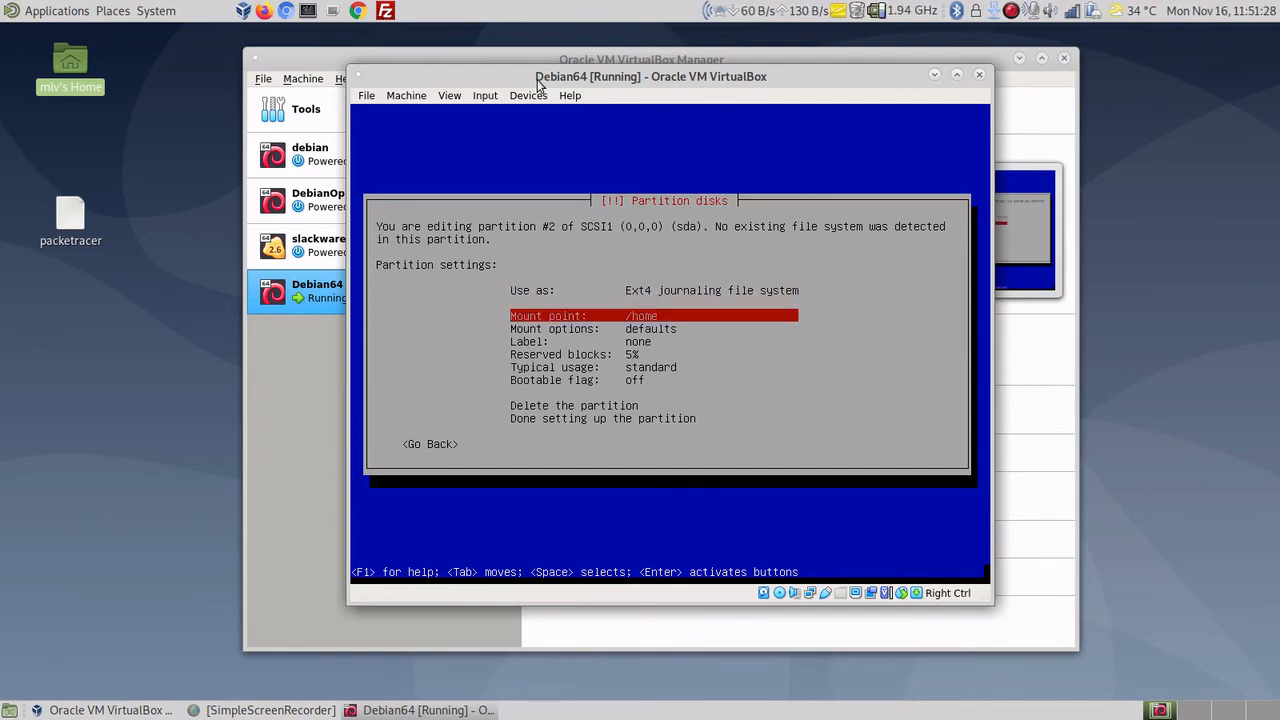
pyautogui.press('Up')
pyautogui.press('Up')
pyautogui.press('Return')
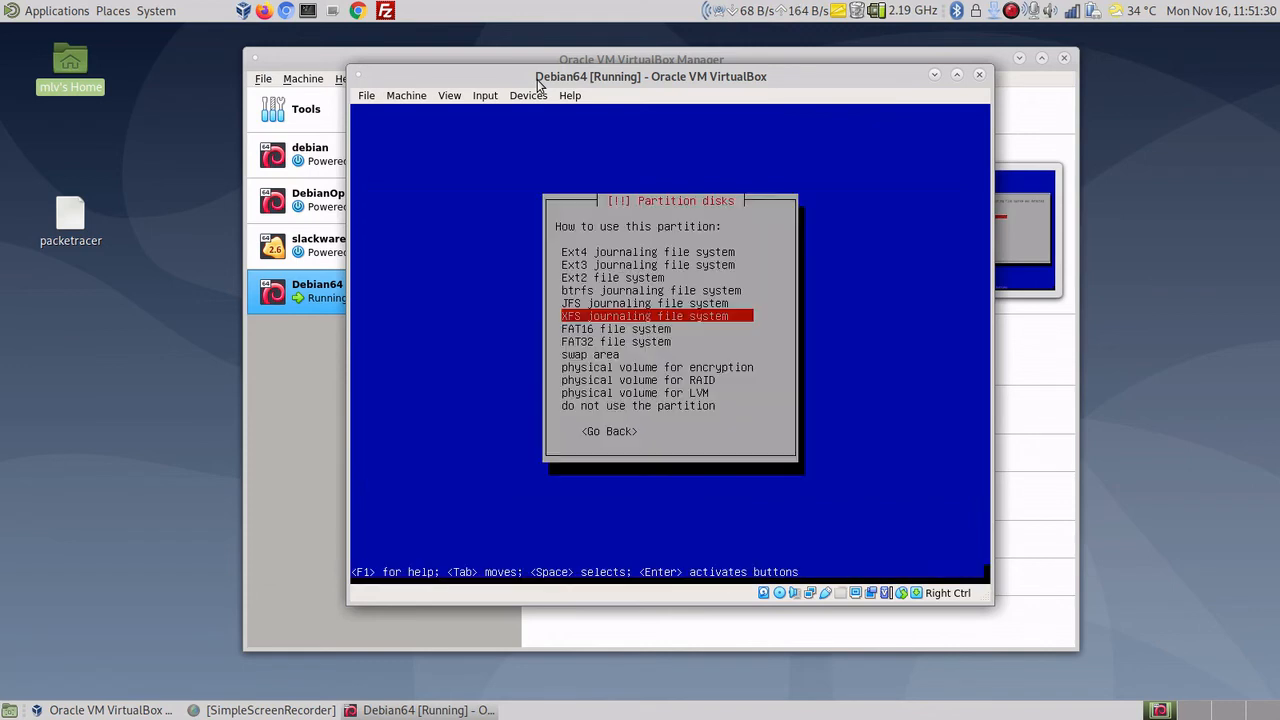
pyautogui.press('Up')
pyautogui.press('Up')
pyautogui.press('Up')
pyautogui.press('Up')
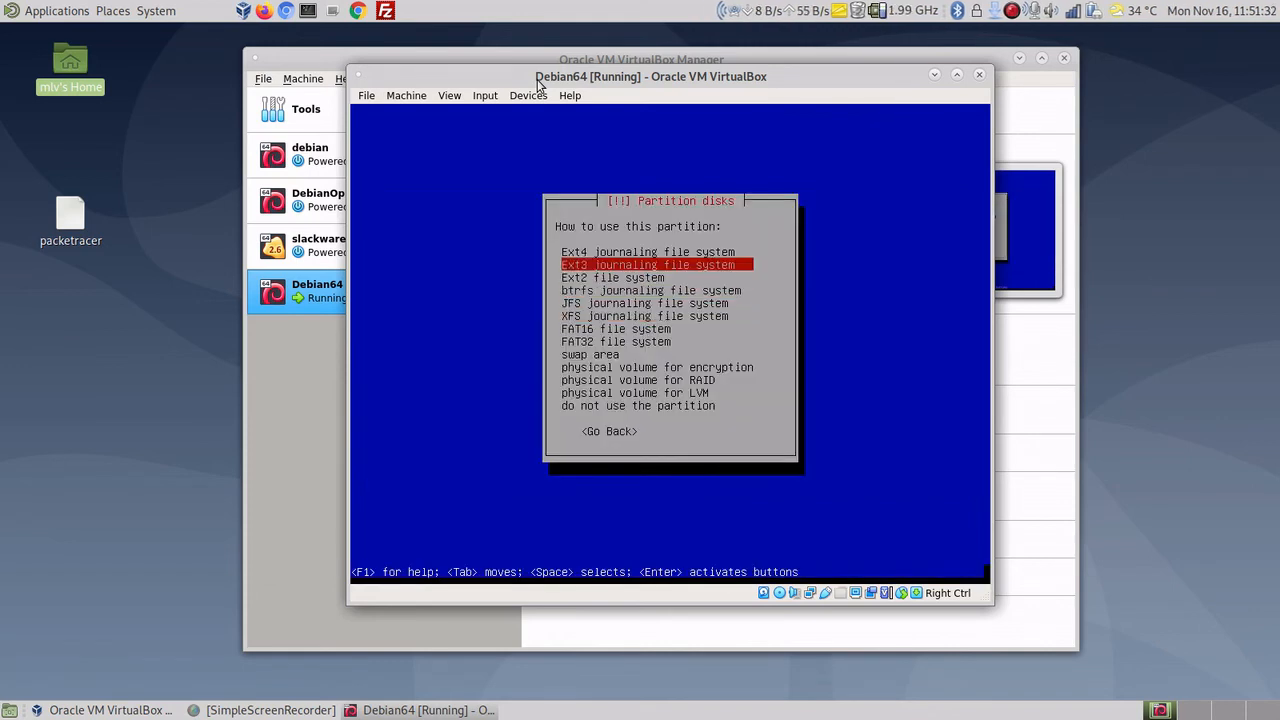
pyautogui.press('Up')
pyautogui.press('Return')
# Step: Finish setting up partition #2, keeping the /home mount point and the other default settings
pyautogui.press('Down')
pyautogui.press('Down')
pyautogui.press('Down')
pyautogui.press('Down')
pyautogui.press('Down')
pyautogui.press('Down')
pyautogui.press('Down')
pyautogui.press('Down')
pyautogui.press('Down')
pyautogui.press('Down')
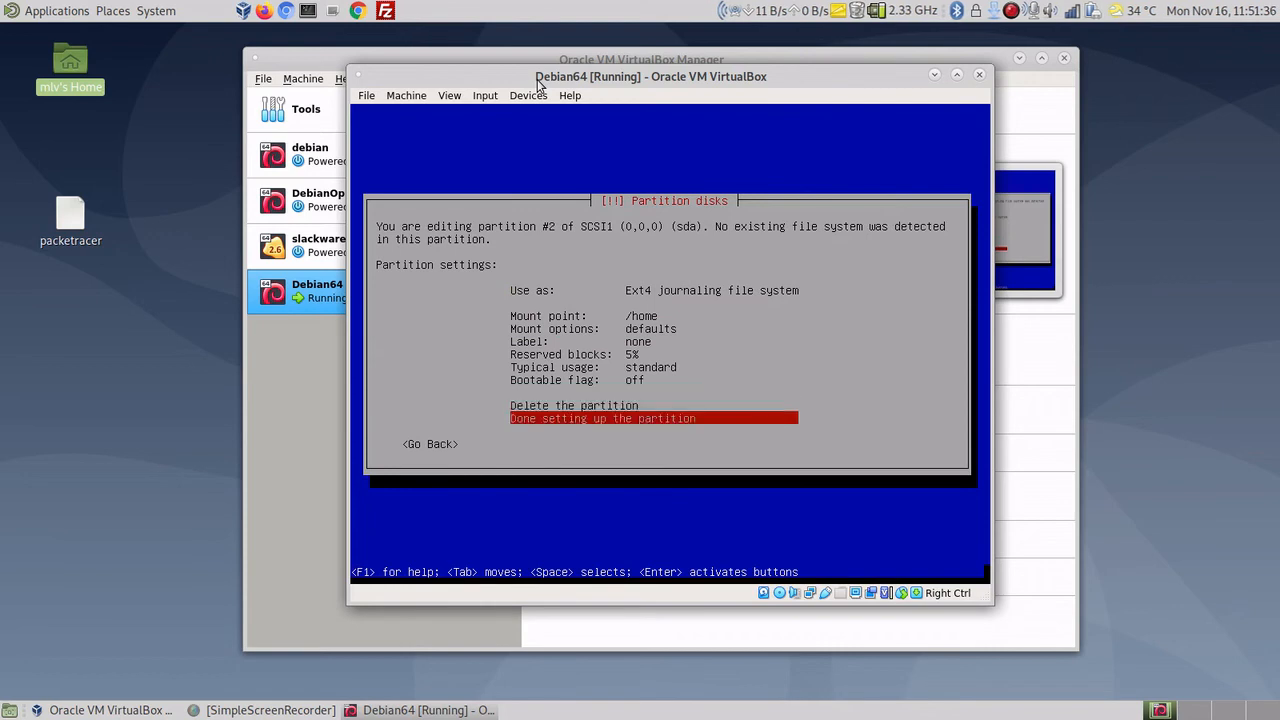
pyautogui.press('Return')
# Step: Delete the ext4 /home partition #2 from the SCSI1 (sda) disk
pyautogui.press('Down')
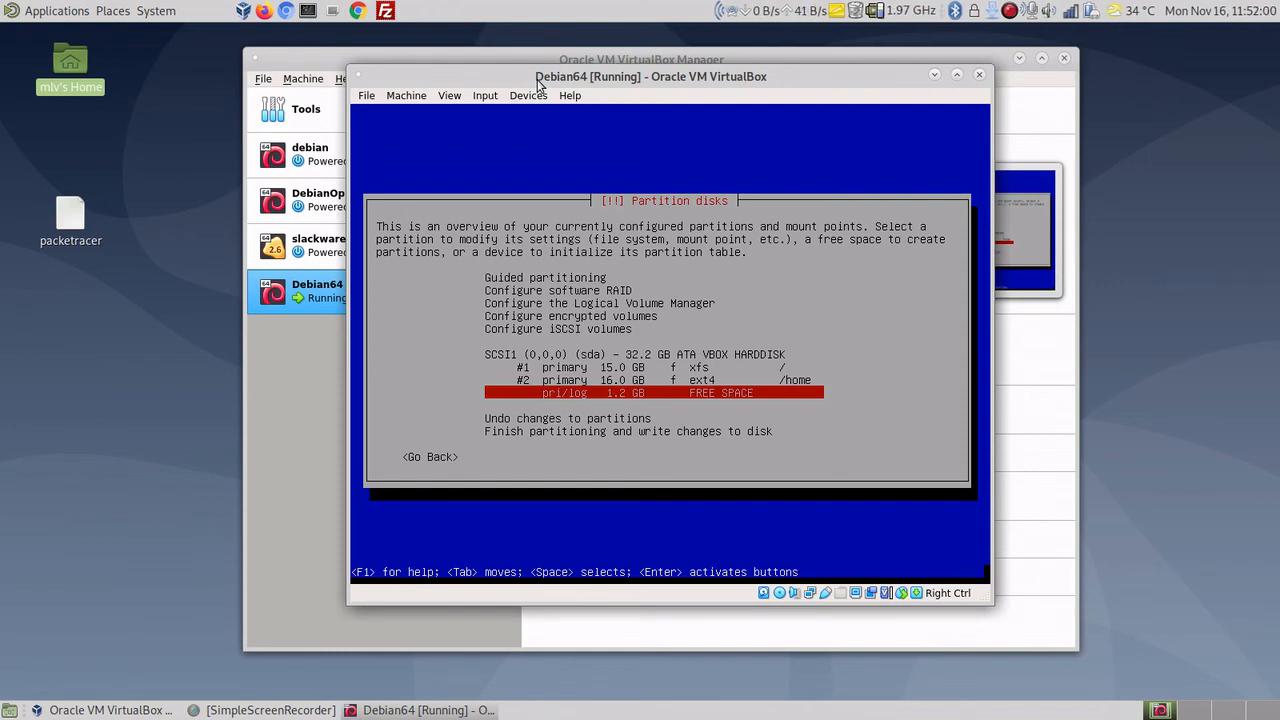
pyautogui.press('Up')
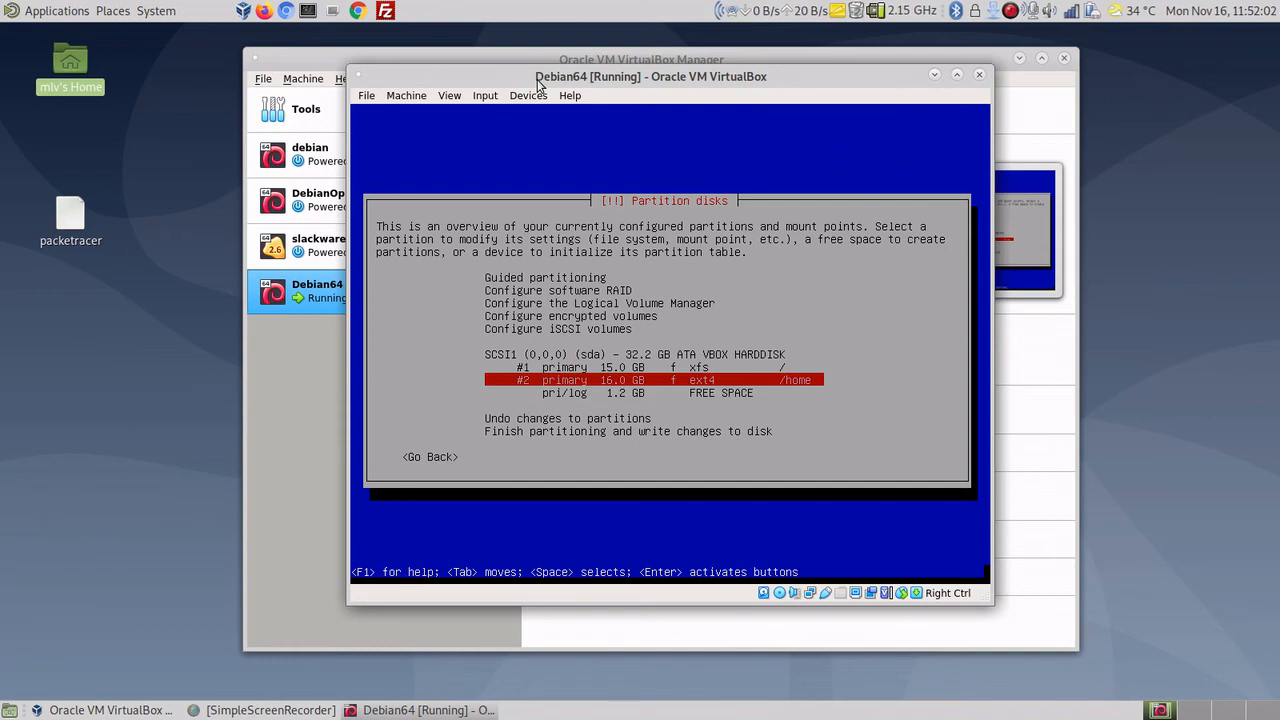
pyautogui.press('Return')
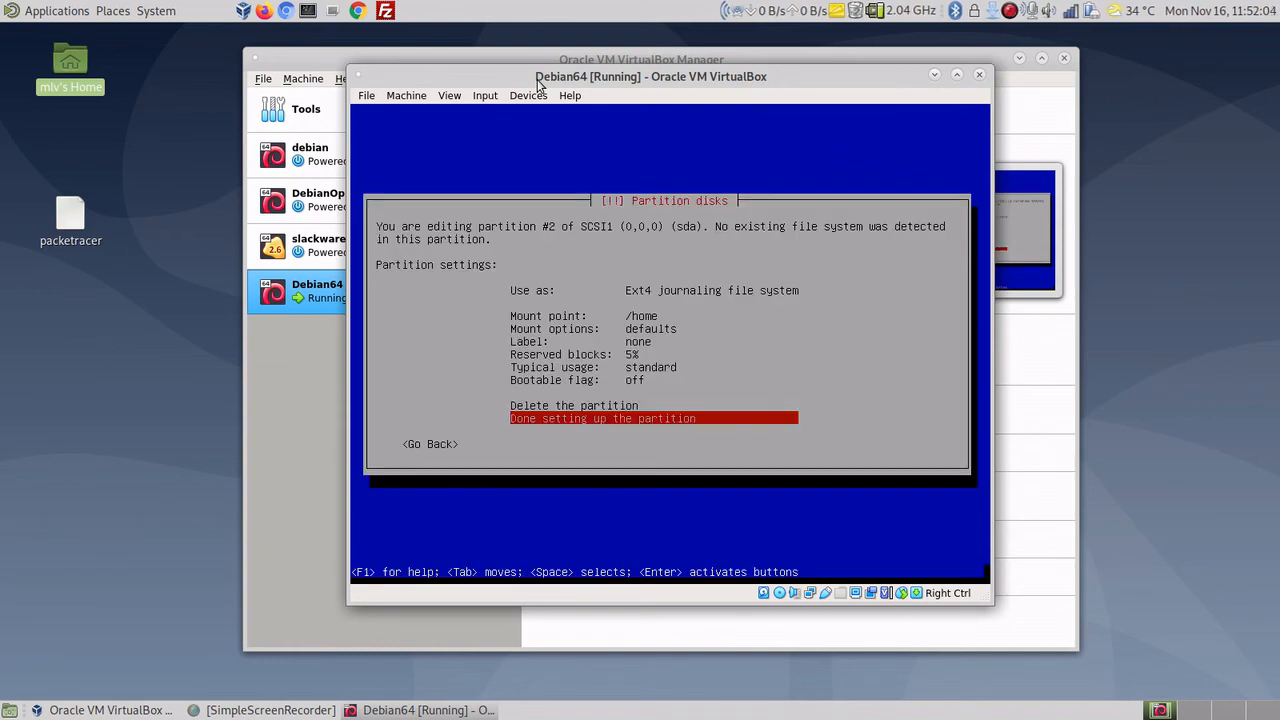
pyautogui.press('Up')
pyautogui.press('Return')
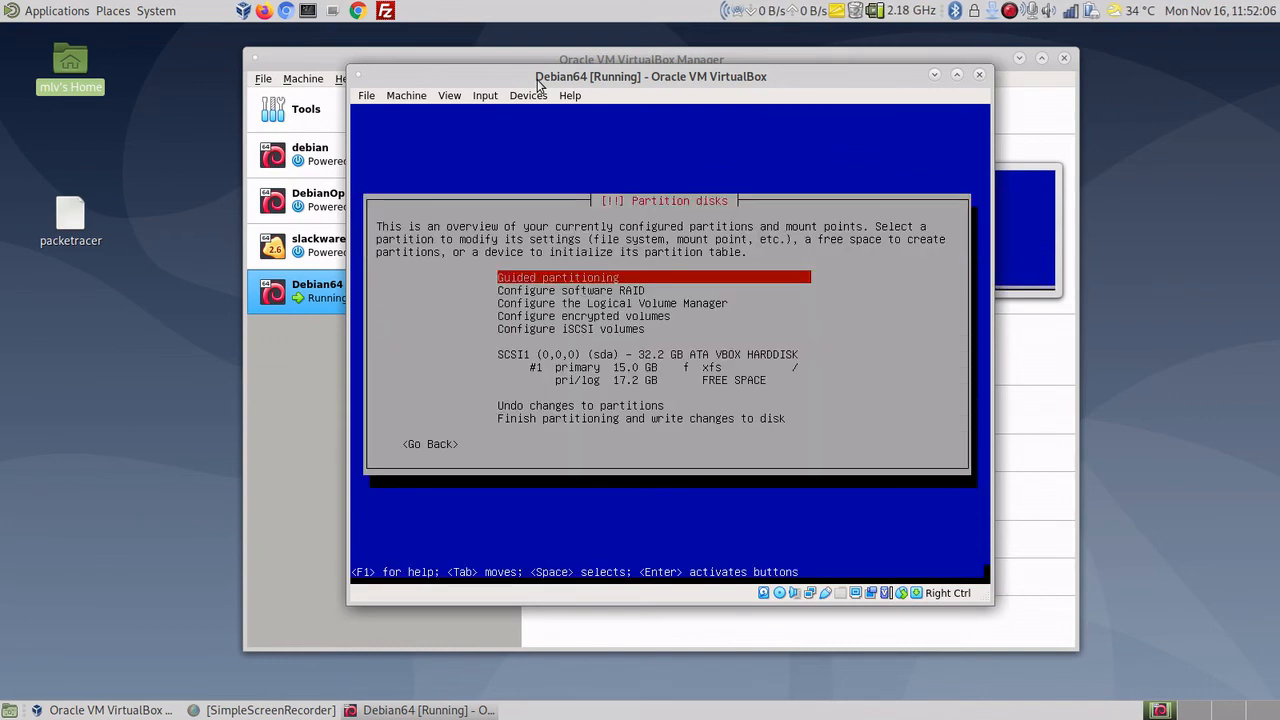
# Step: Create a new 15GB primary partition at the beginning of the 17.2 GB free space on the SCSI1 (sda) disk
pyautogui.press('Down')
pyautogui.press('Down')
pyautogui.press('Down')
pyautogui.press('Down')
pyautogui.press('Down')
pyautogui.press('Down')
pyautogui.press('Down')
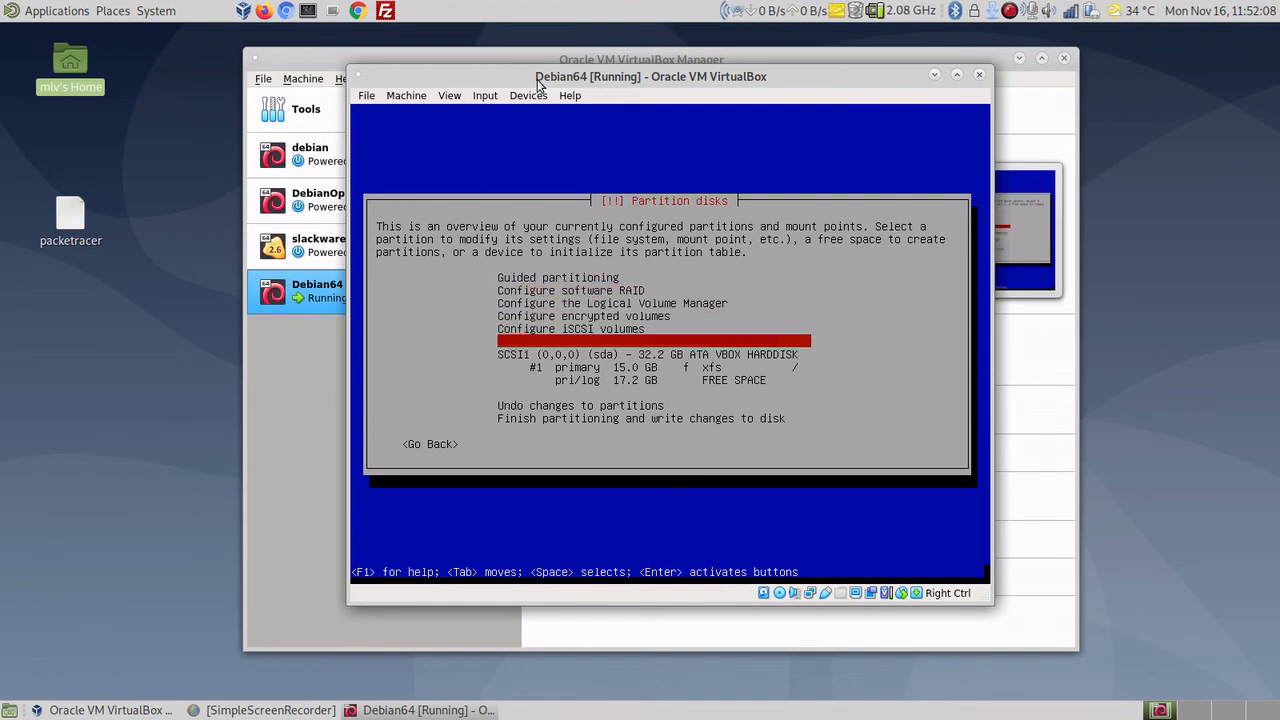
pyautogui.press('Return')
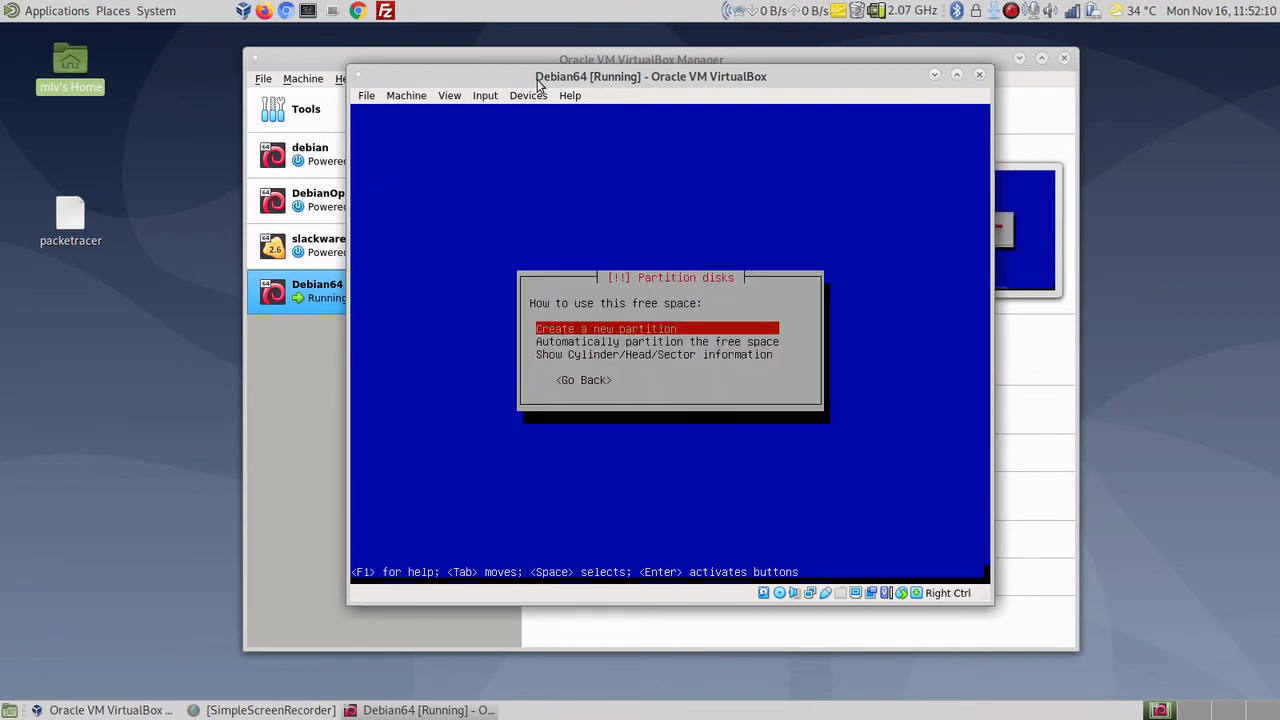
pyautogui.press('Return')
pyautogui.press('BackSpace')
pyautogui.press('BackSpace')
pyautogui.press('BackSpace')
pyautogui.press('BackSpace')
pyautogui.press('BackSpace')
pyautogui.press('BackSpace')
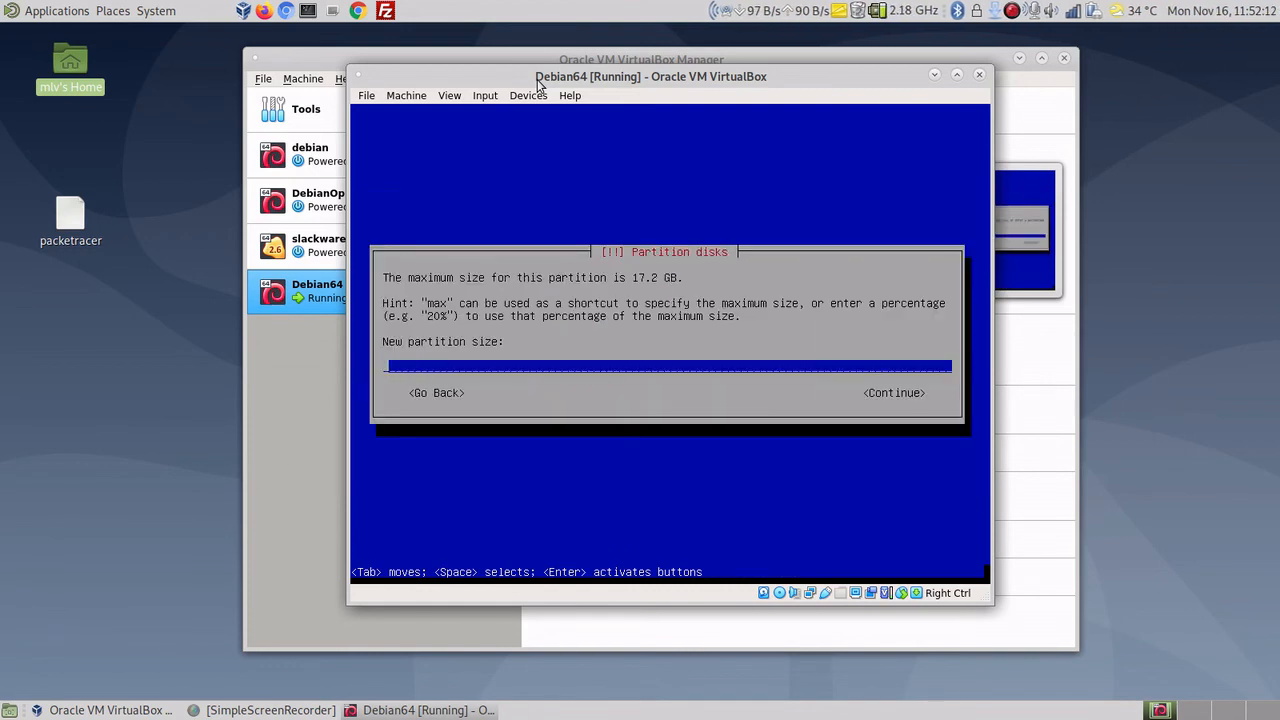
pyautogui.write('15')
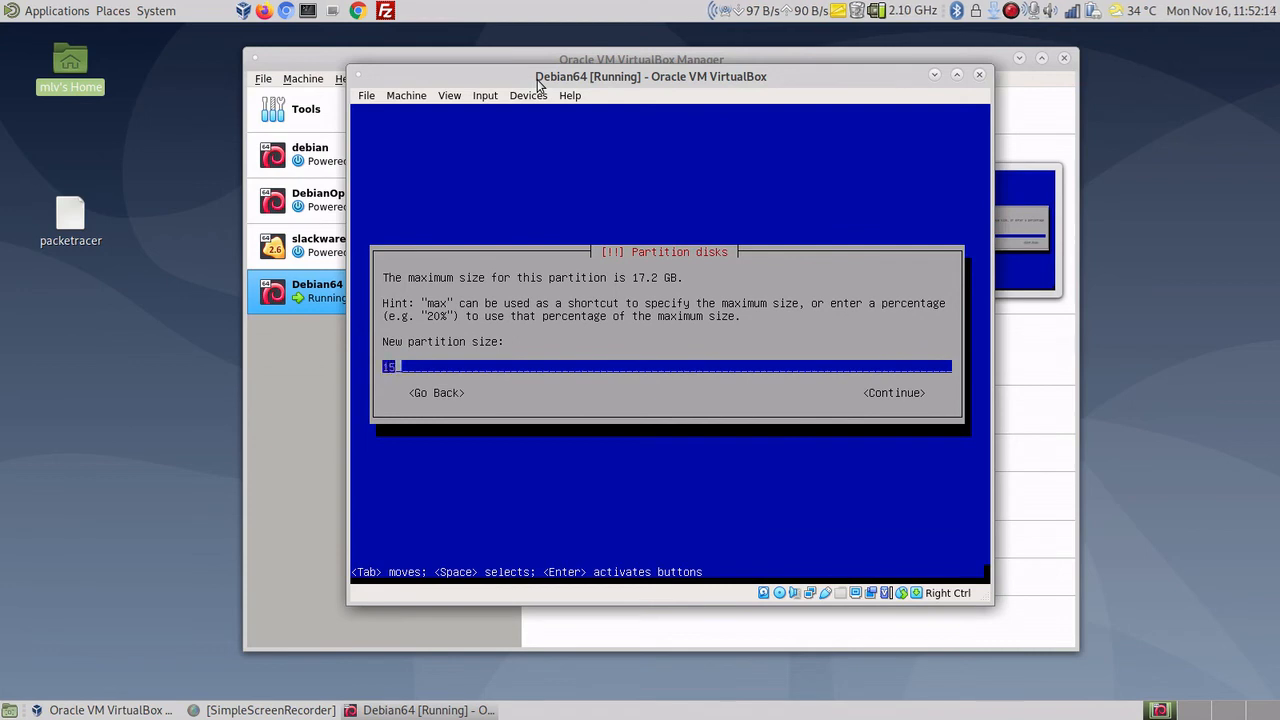
pyautogui.write('GB')
pyautogui.press('Return')
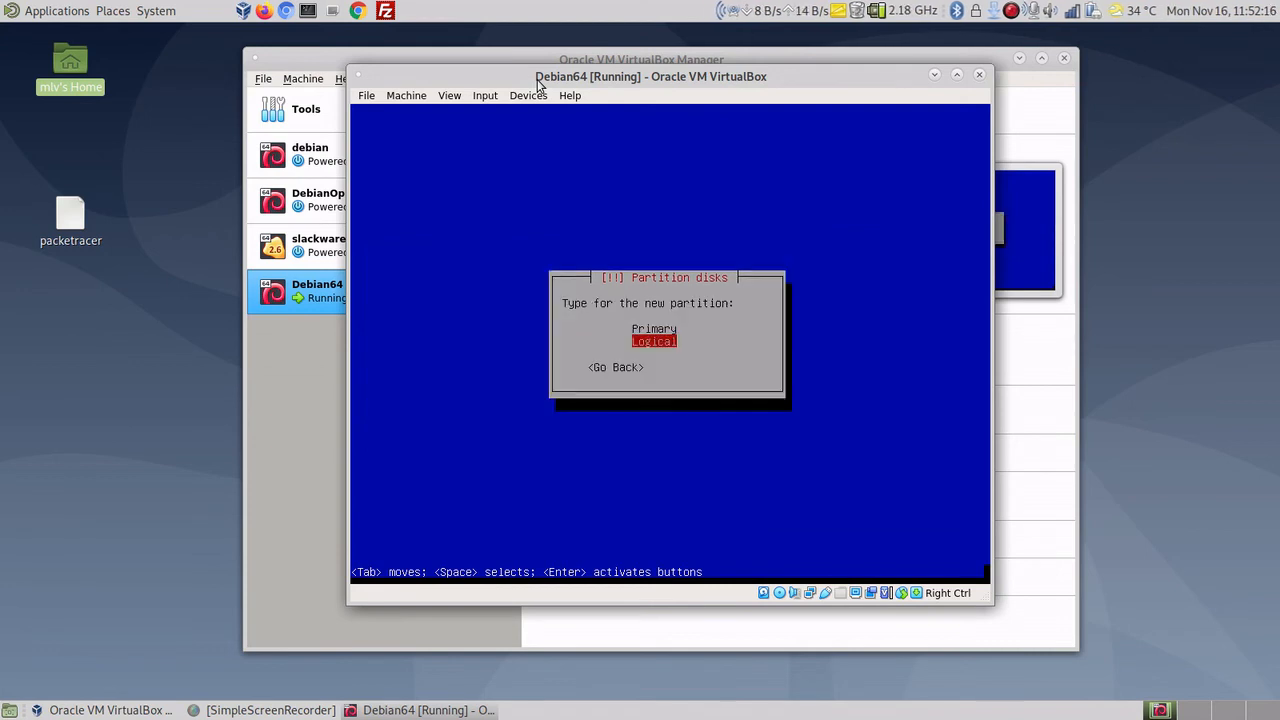
pyautogui.press('Up')
pyautogui.press('Return')
pyautogui.press('Return')
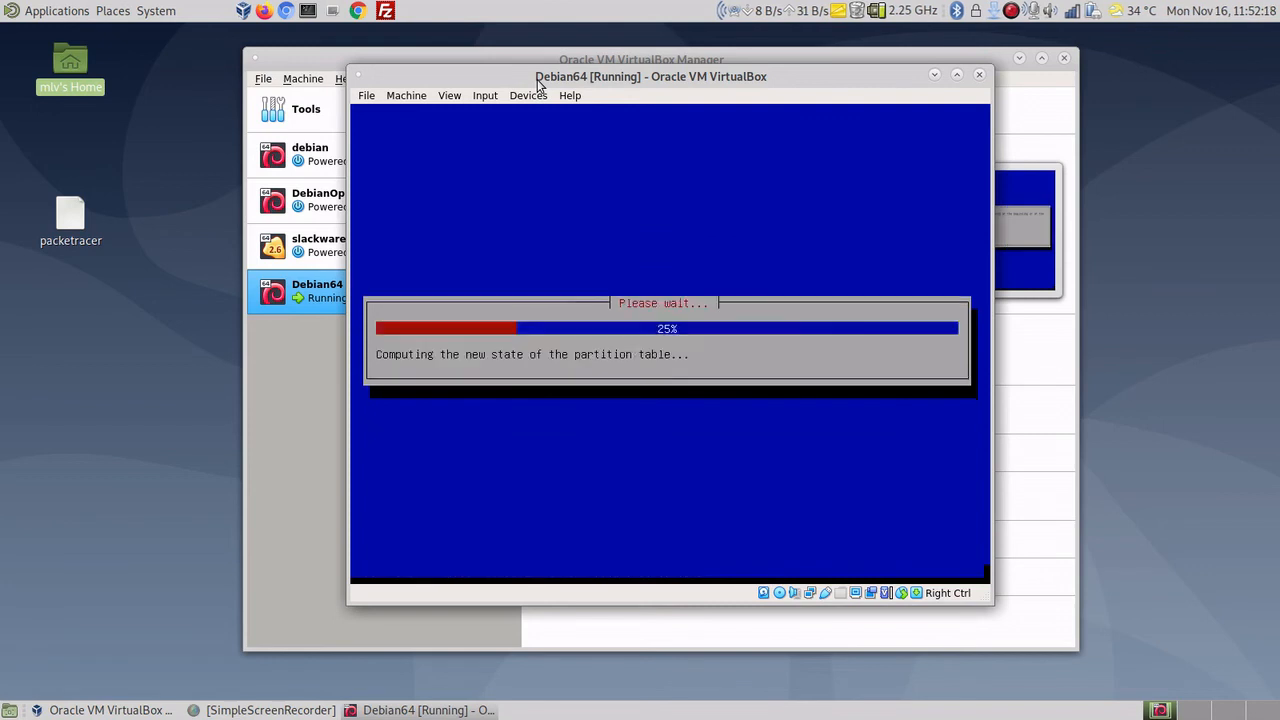
# Step: Finish setting up partition #2 as Ext4 with the /home mount point and the other default settings
pyautogui.press('Down')
pyautogui.press('Down')
pyautogui.press('Down')
pyautogui.press('Down')
pyautogui.press('Down')
pyautogui.press('Down')
pyautogui.press('Down')
pyautogui.press('Down')
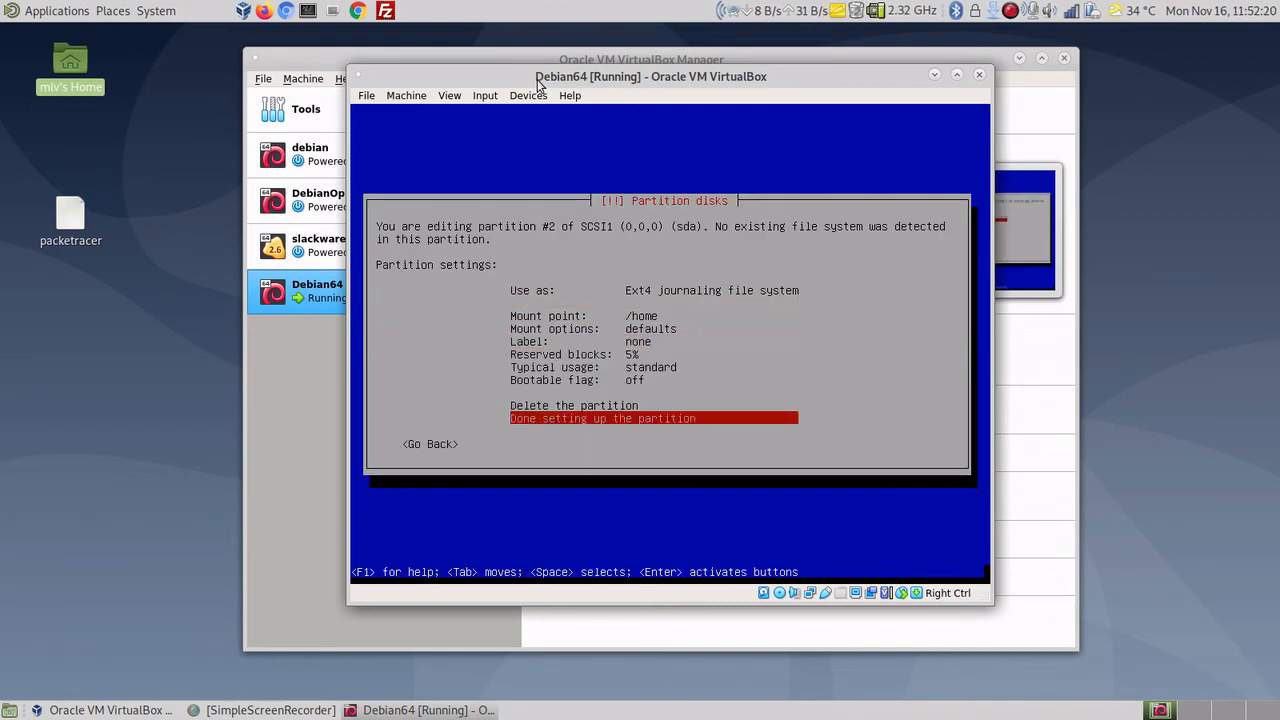
pyautogui.press('Return')
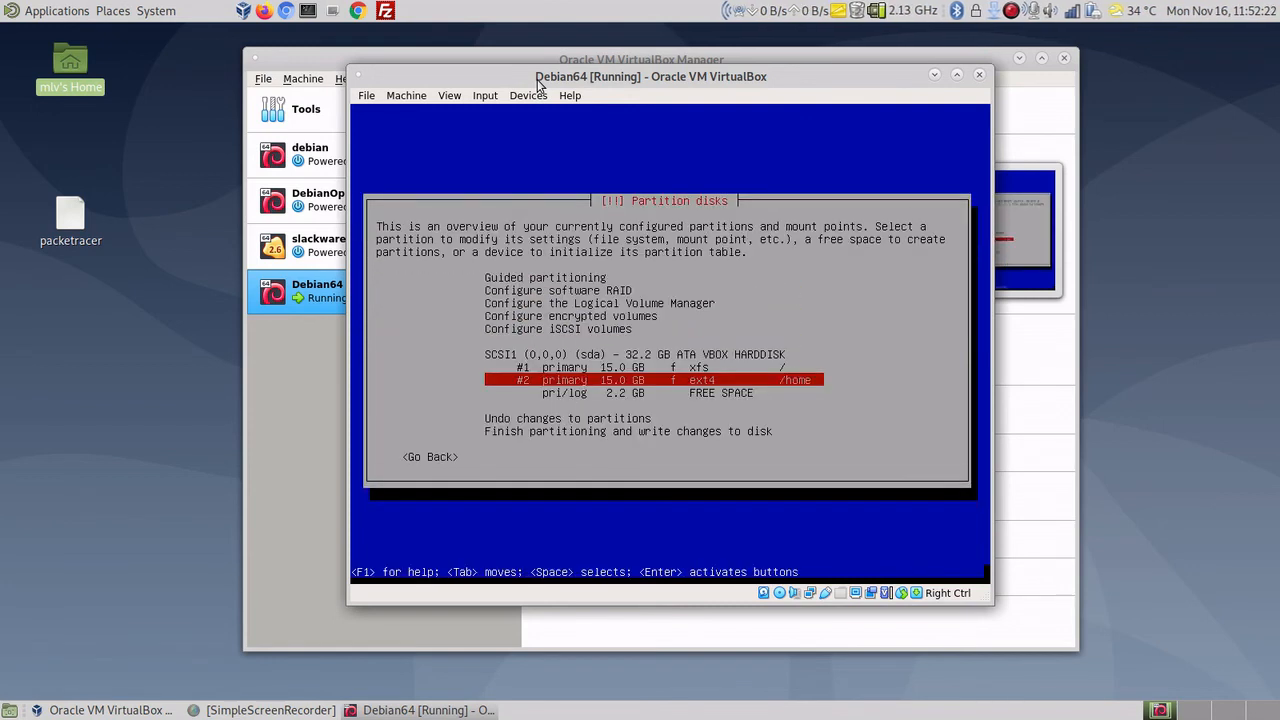
# Step: Create a new logical partition that uses all of the remaining 2.2 GB of free space
pyautogui.press('Down')
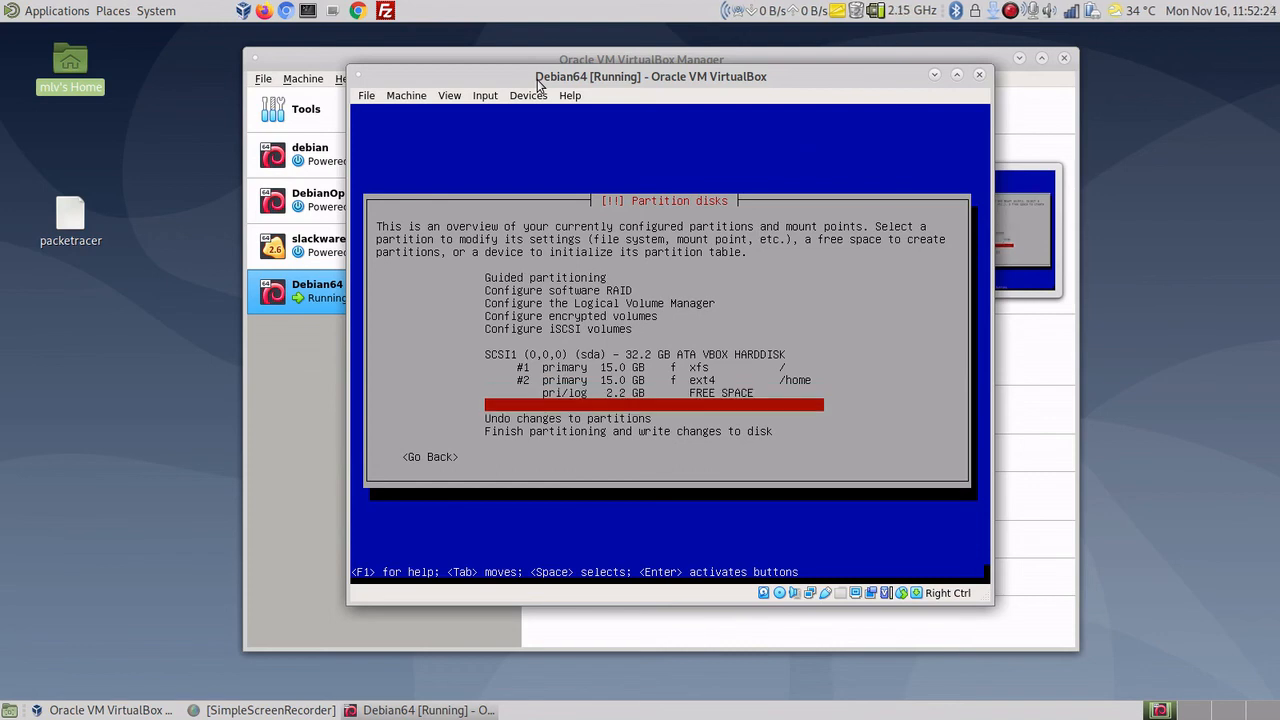
pyautogui.press('Return')
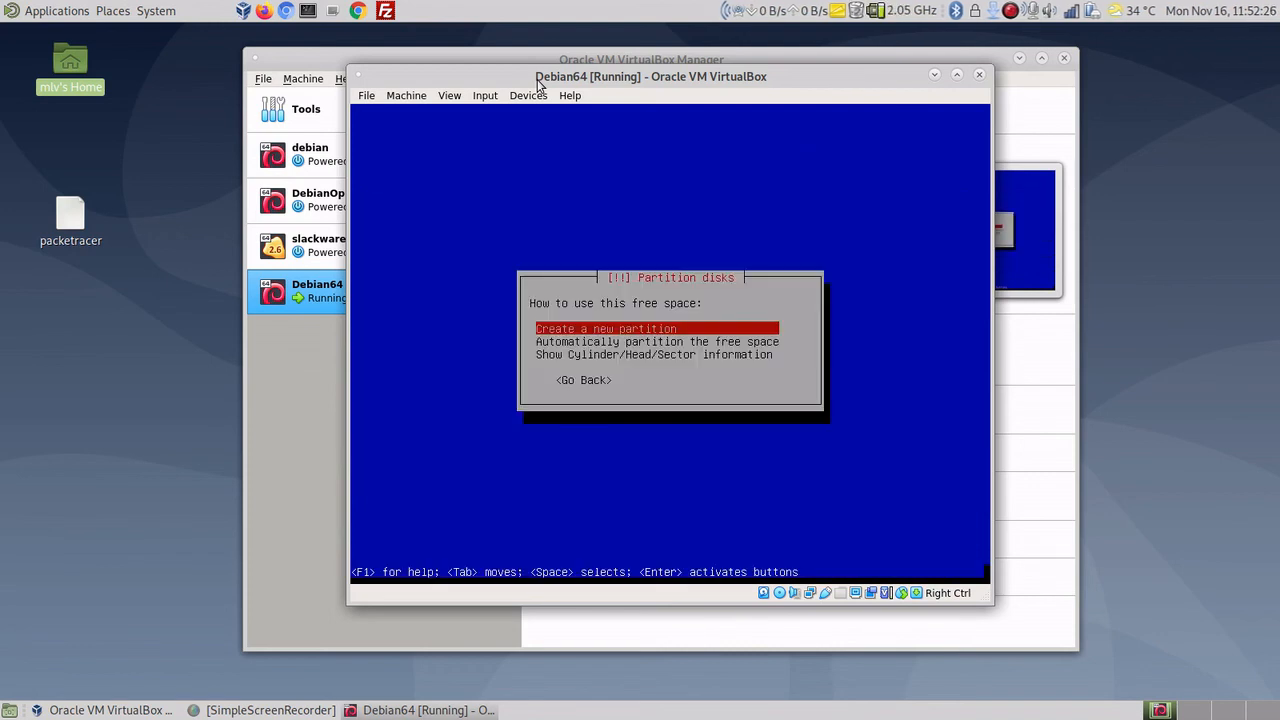
pyautogui.press('Return')
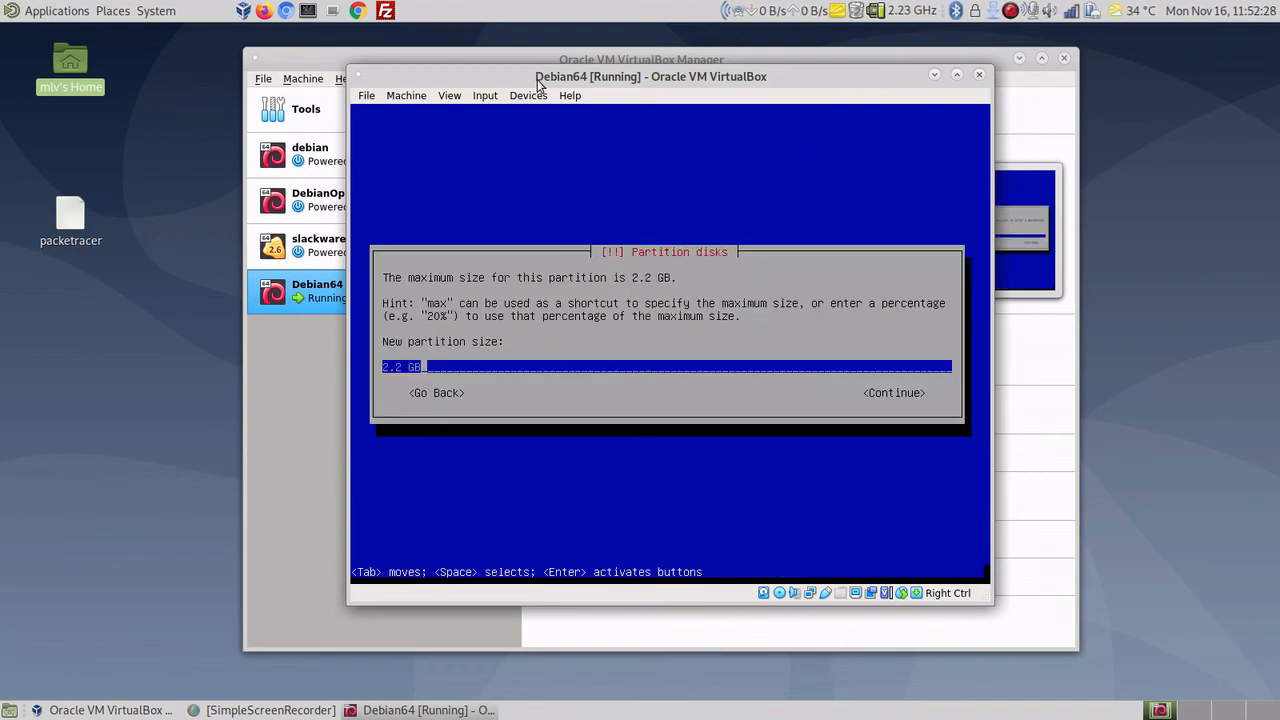
pyautogui.press('Return')
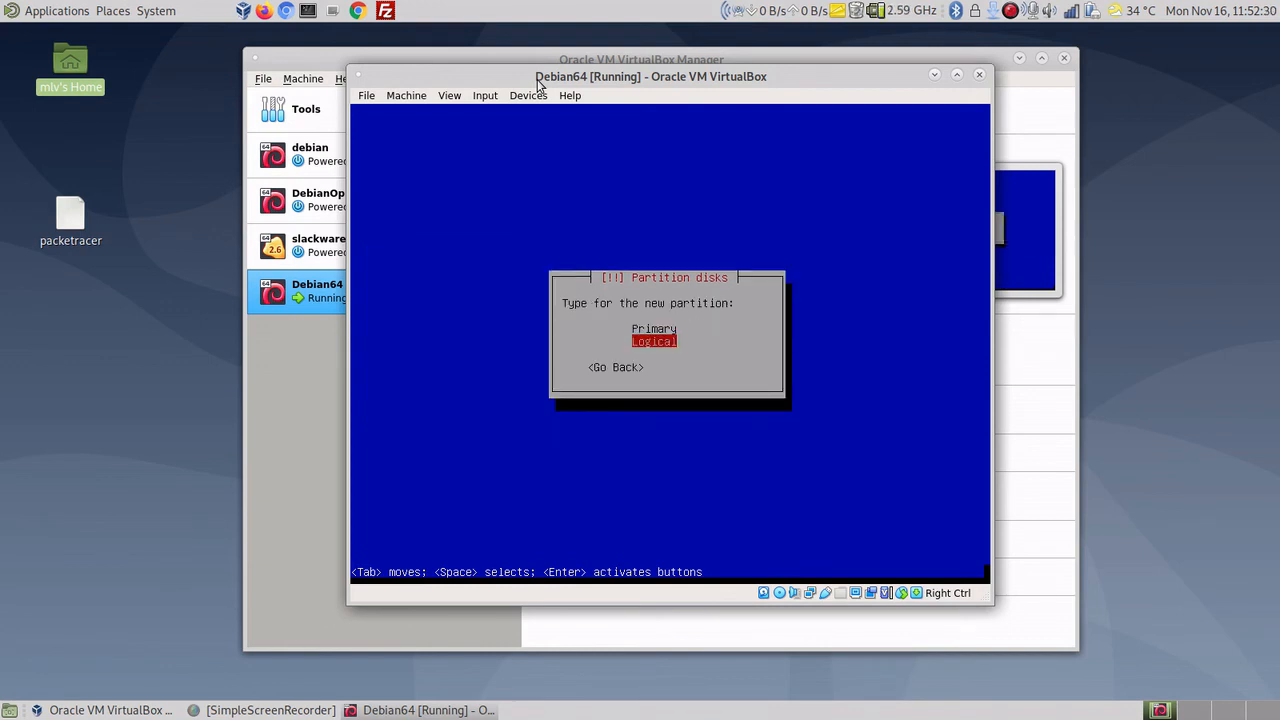
pyautogui.press('Return')
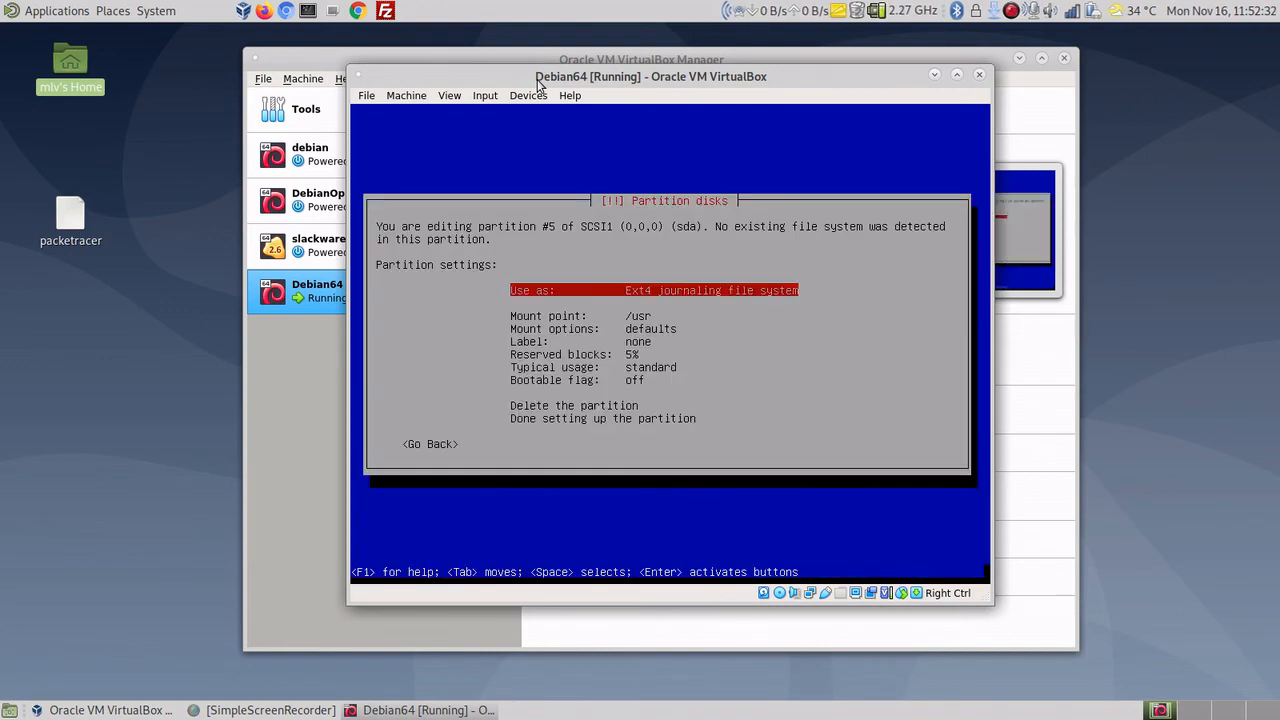
# Step: Set partition #5 to be used as swap area and finish setting it up with the bootable flag off
pyautogui.press('Return')
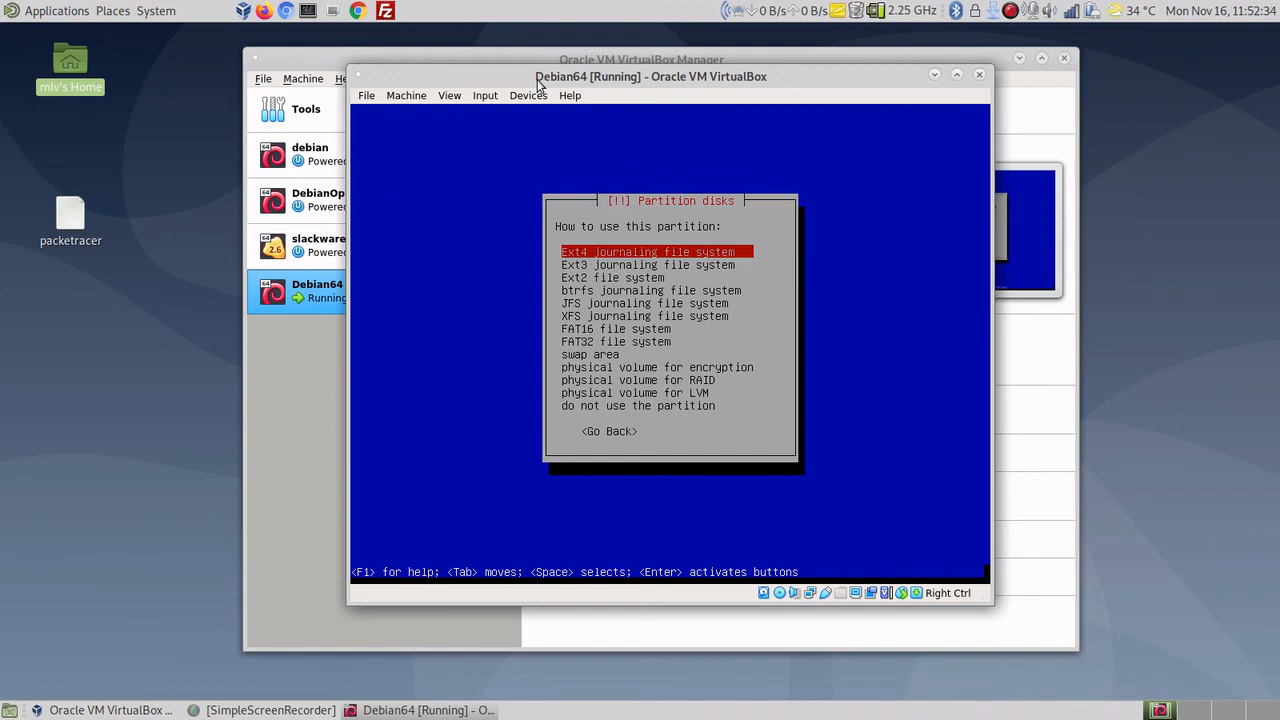
pyautogui.press('Down')
pyautogui.press('Down')
pyautogui.press('Down')
pyautogui.press('Down')
pyautogui.press('Down')
pyautogui.press('Down')
pyautogui.press('Down')
pyautogui.press('Down')
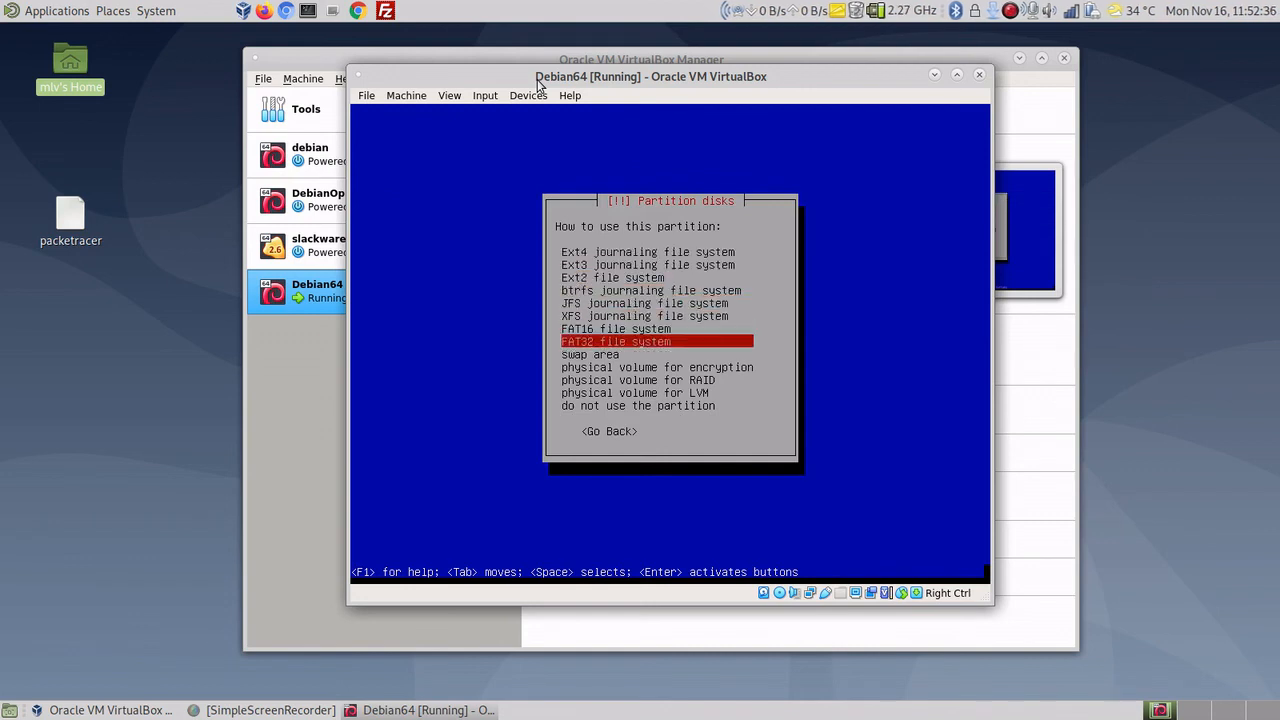
pyautogui.press('Return')
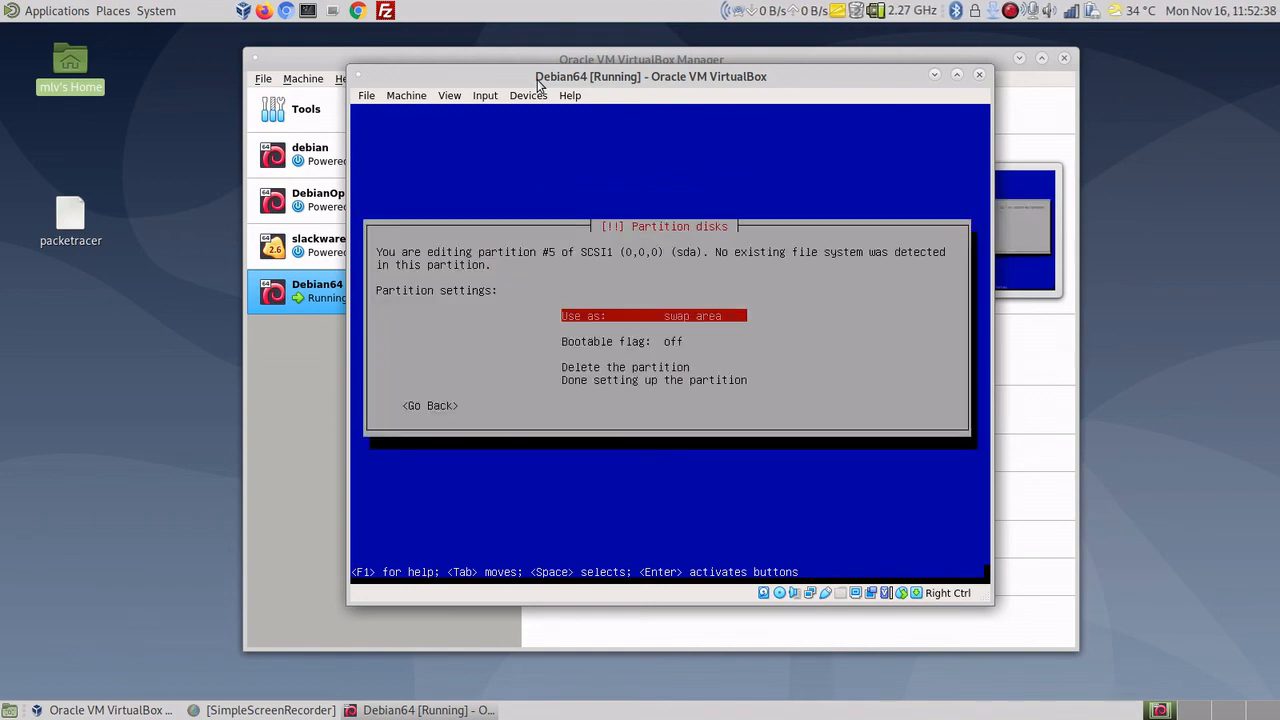
pyautogui.press('Down')
pyautogui.press('Down')
pyautogui.press('Down')
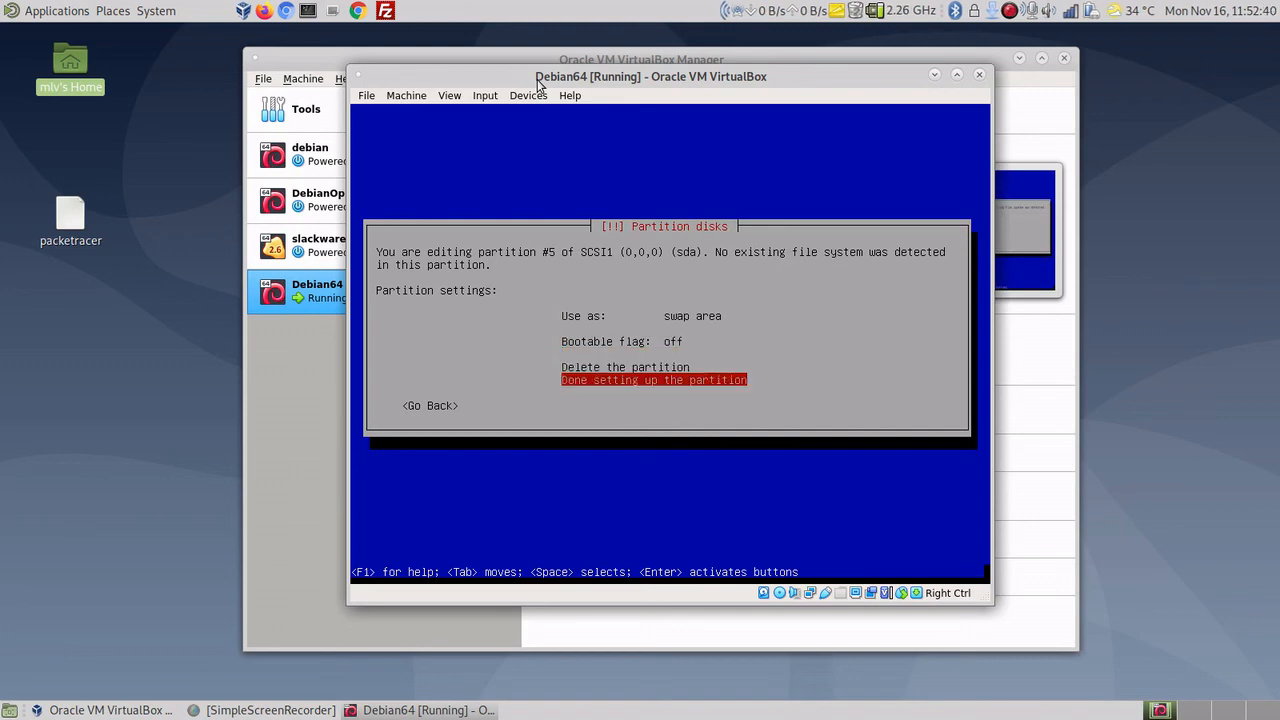
pyautogui.press('Return')
# Step: Finish partitioning and confirm writing the changes to the disk
pyautogui.press('Down')
pyautogui.press('Down')
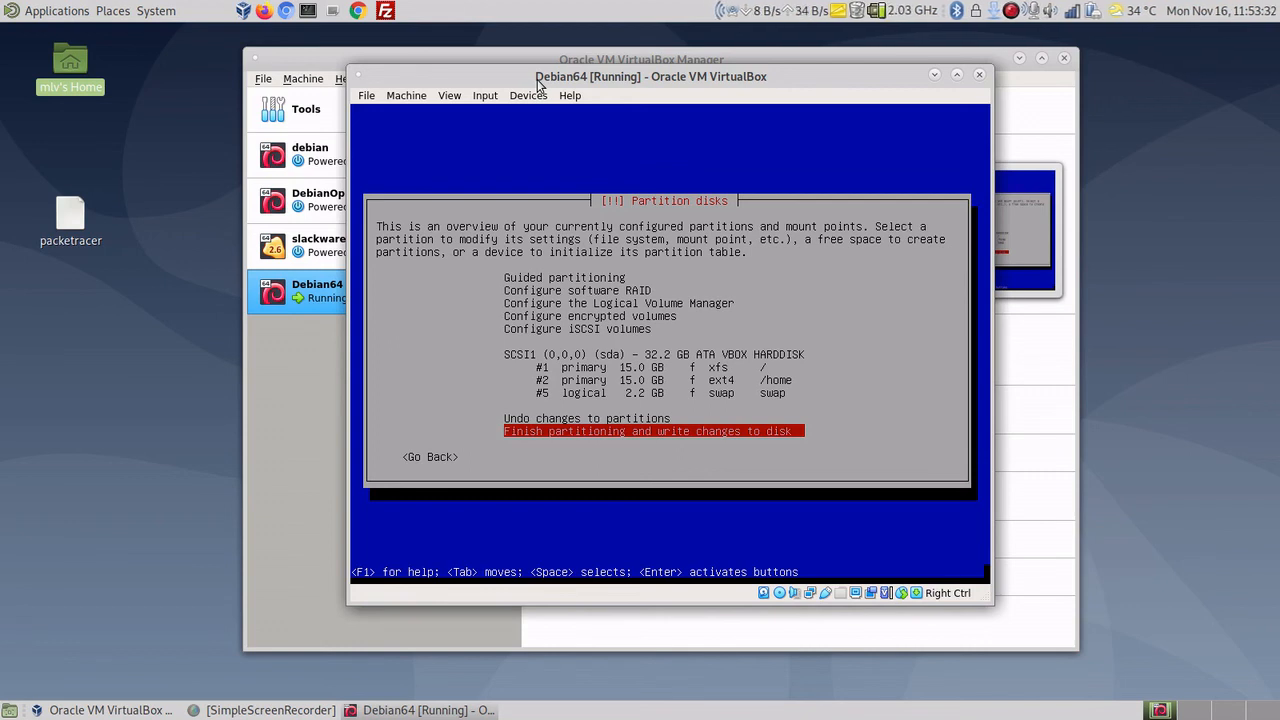
pyautogui.press('Return')
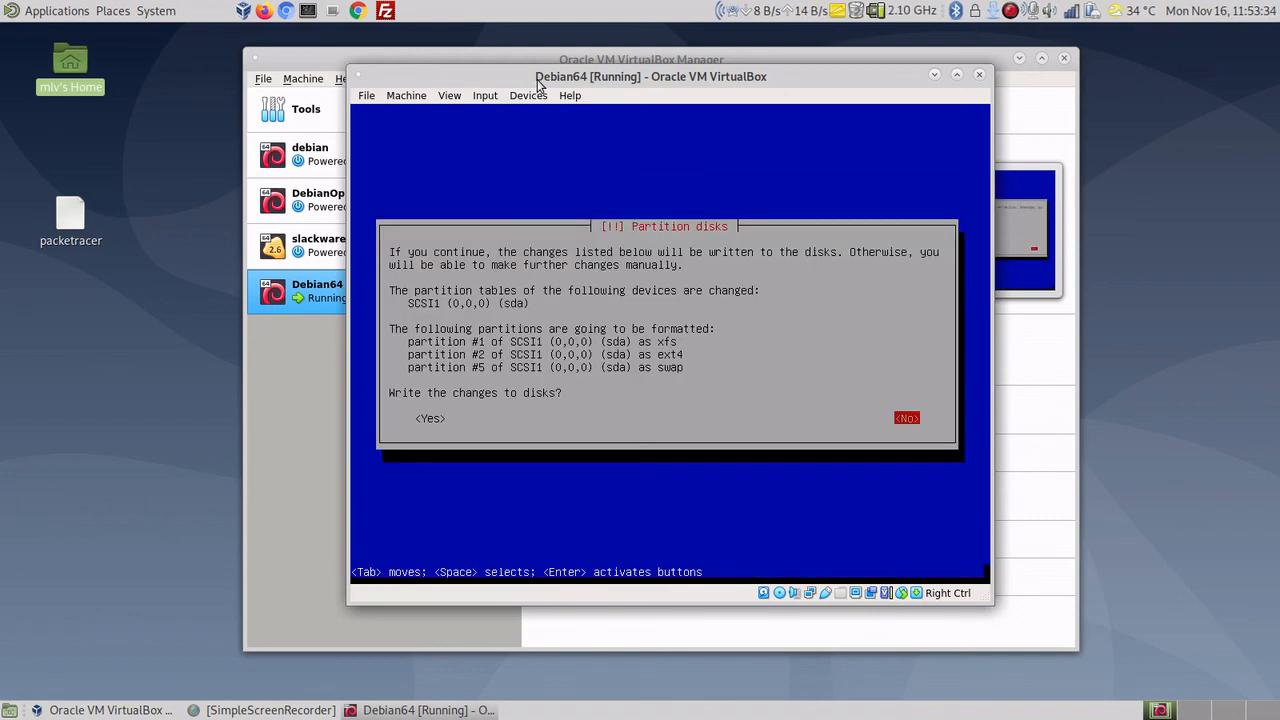
pyautogui.press('Tab')
pyautogui.press('Return')
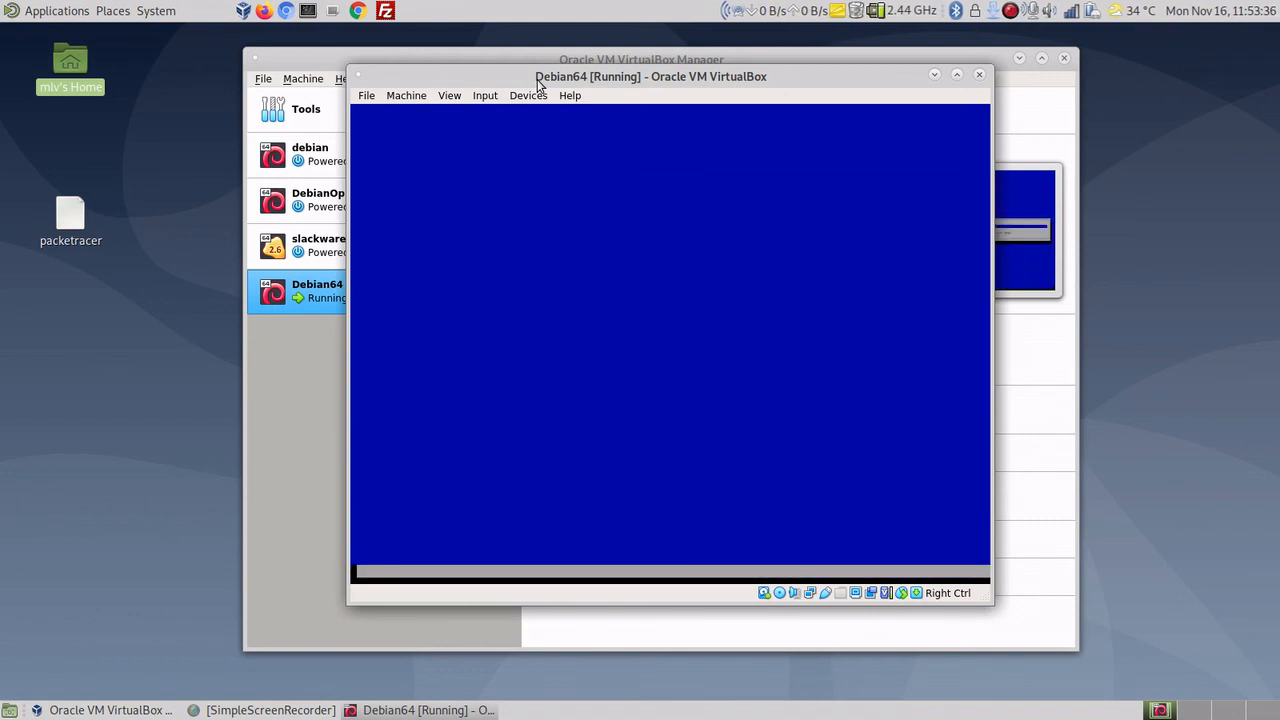